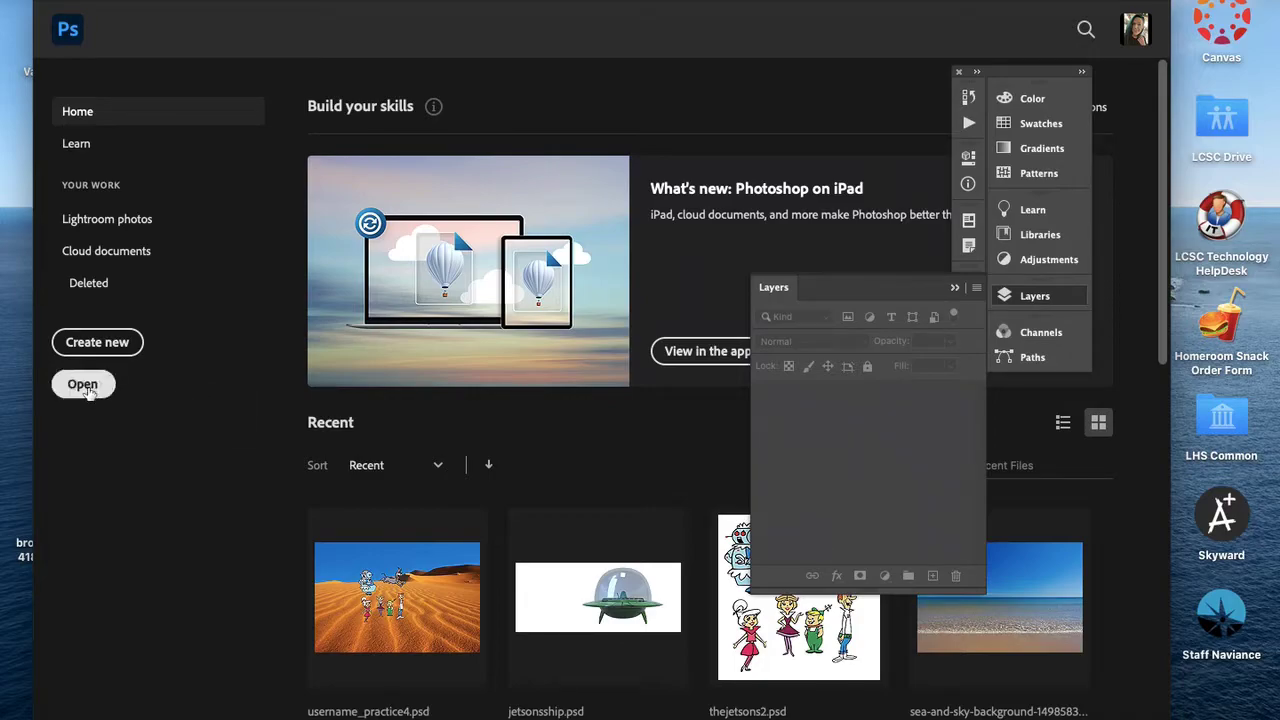
Step: Open the image thejetsons2.jpg from the Photoshop Practice #4 folder
left_click(85, 386)
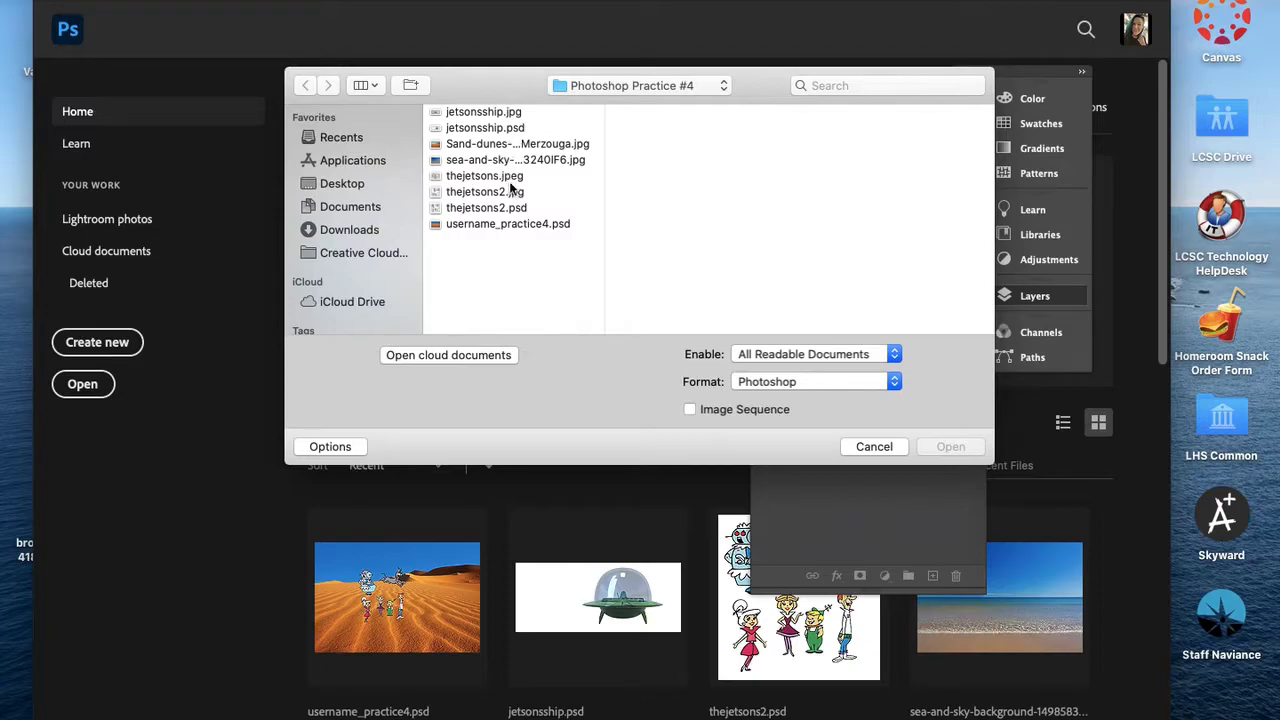
left_click(494, 196)
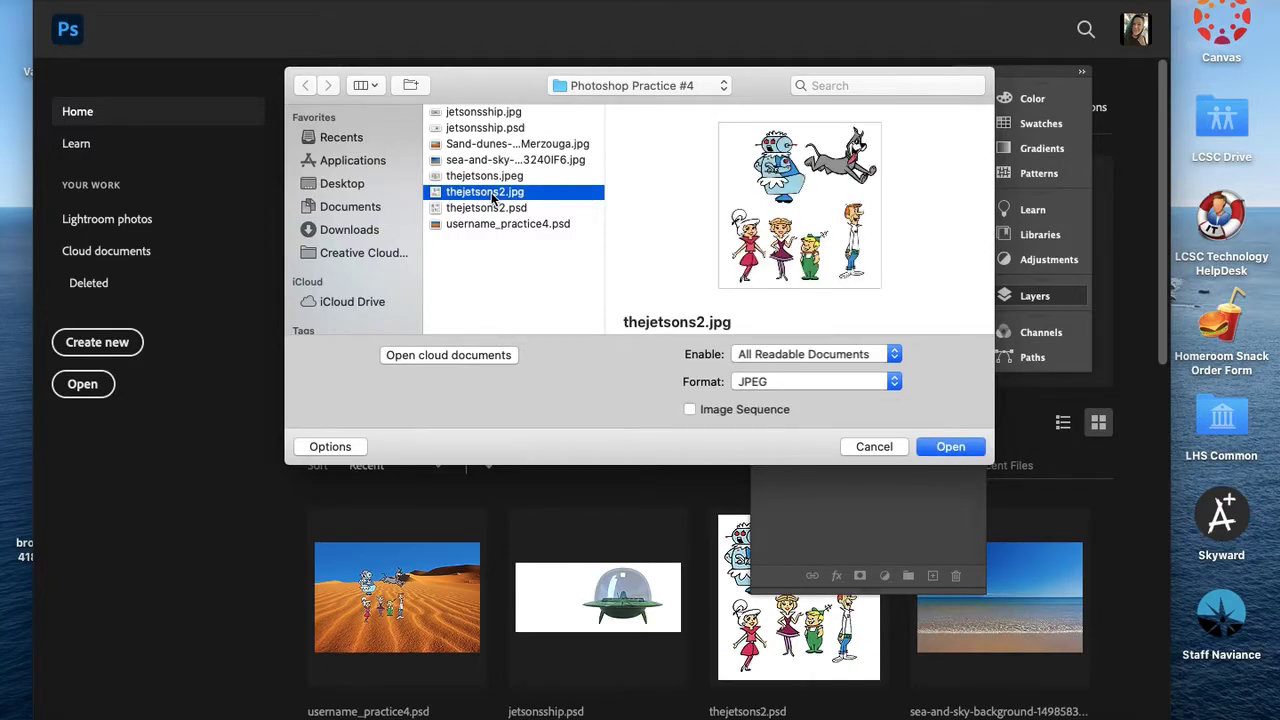
left_click(953, 447)
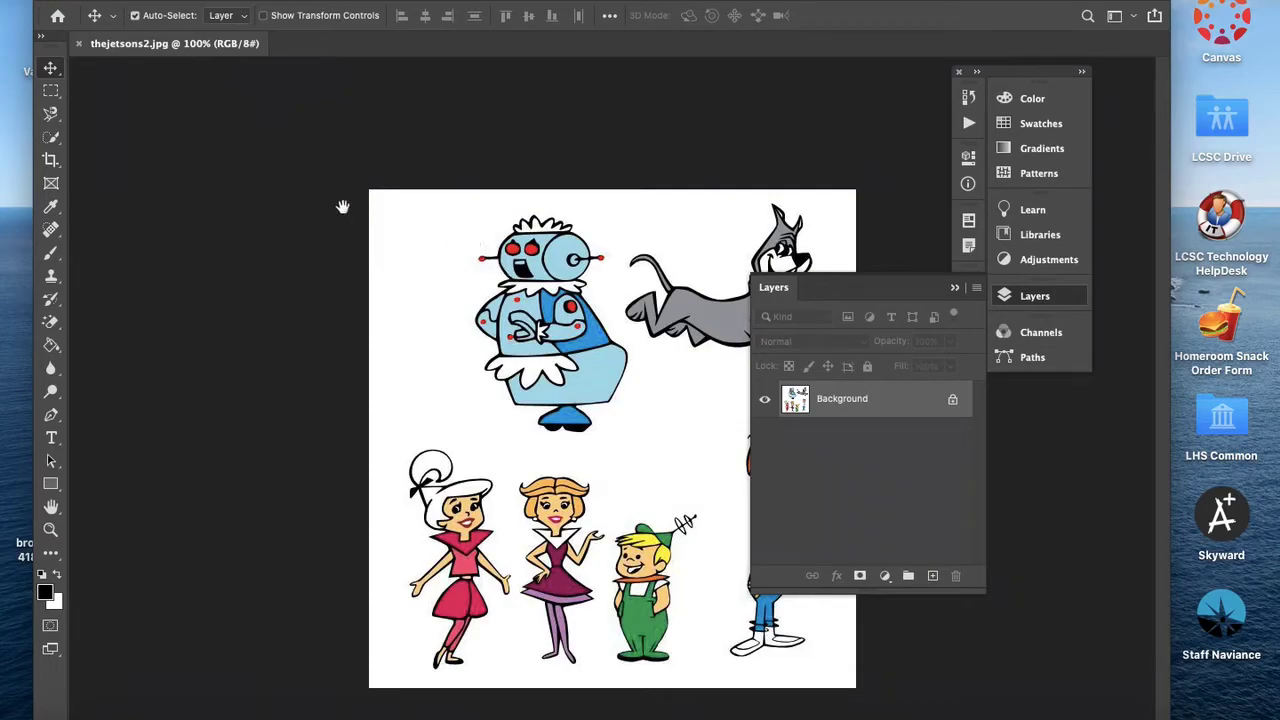
Step: Examine the cartoon characters across the whole image at different magnifications
scroll(499, 240, "up", 5)
scroll(499, 240, "down", 3)
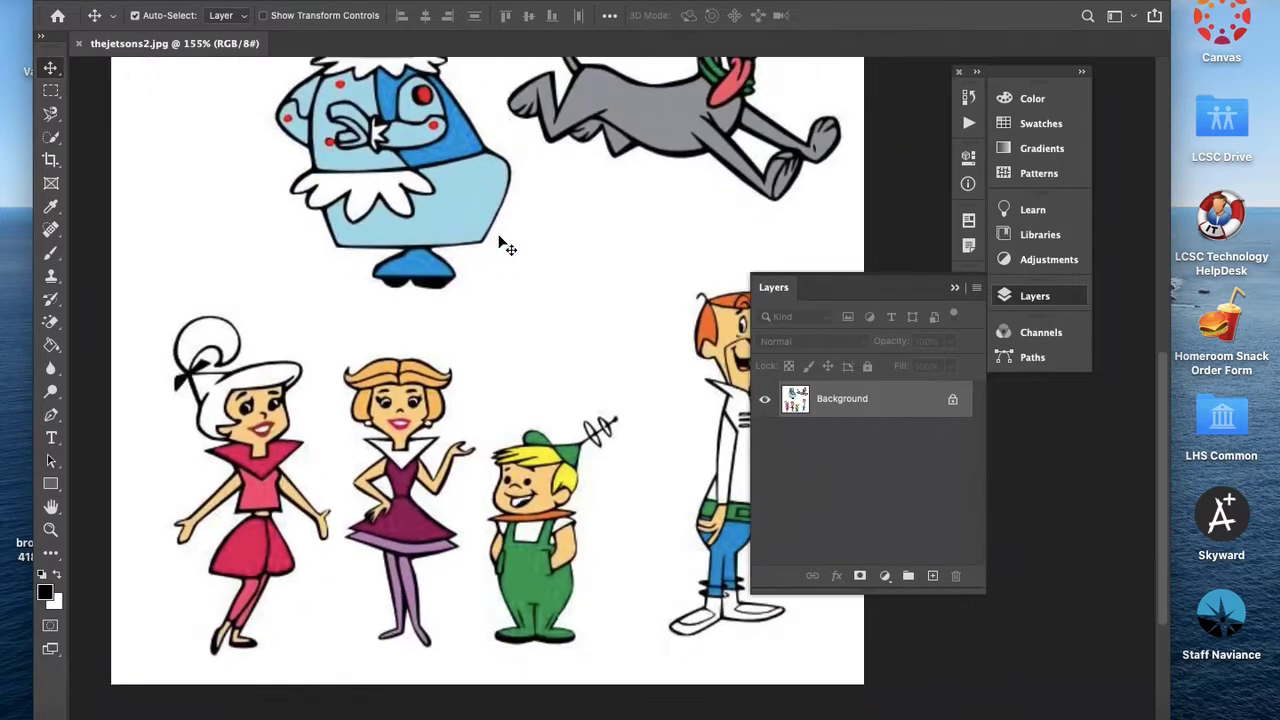
scroll(499, 240, "up", 6)
scroll(499, 240, "down", 4)
scroll(499, 240, "left", 6)
scroll(499, 240, "right", 5)
scroll(499, 240, "up", 3)
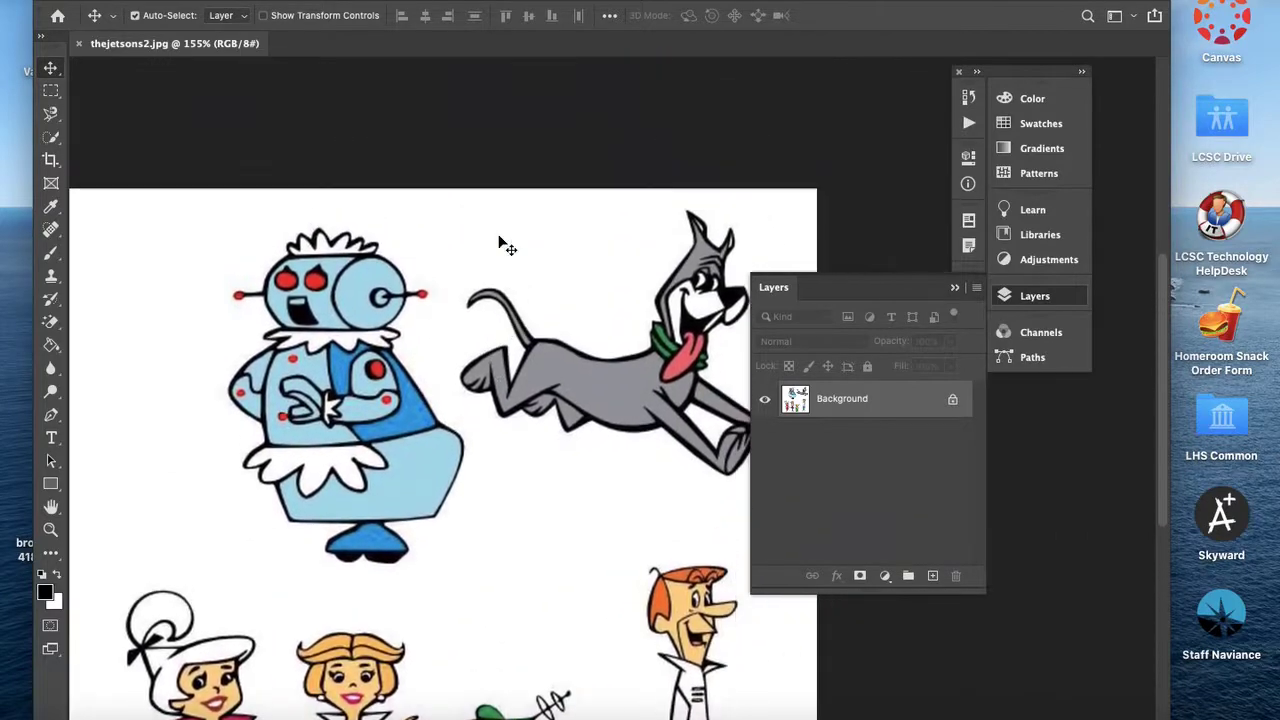
scroll(499, 240, "down", 3)
scroll(499, 240, "up", 3)
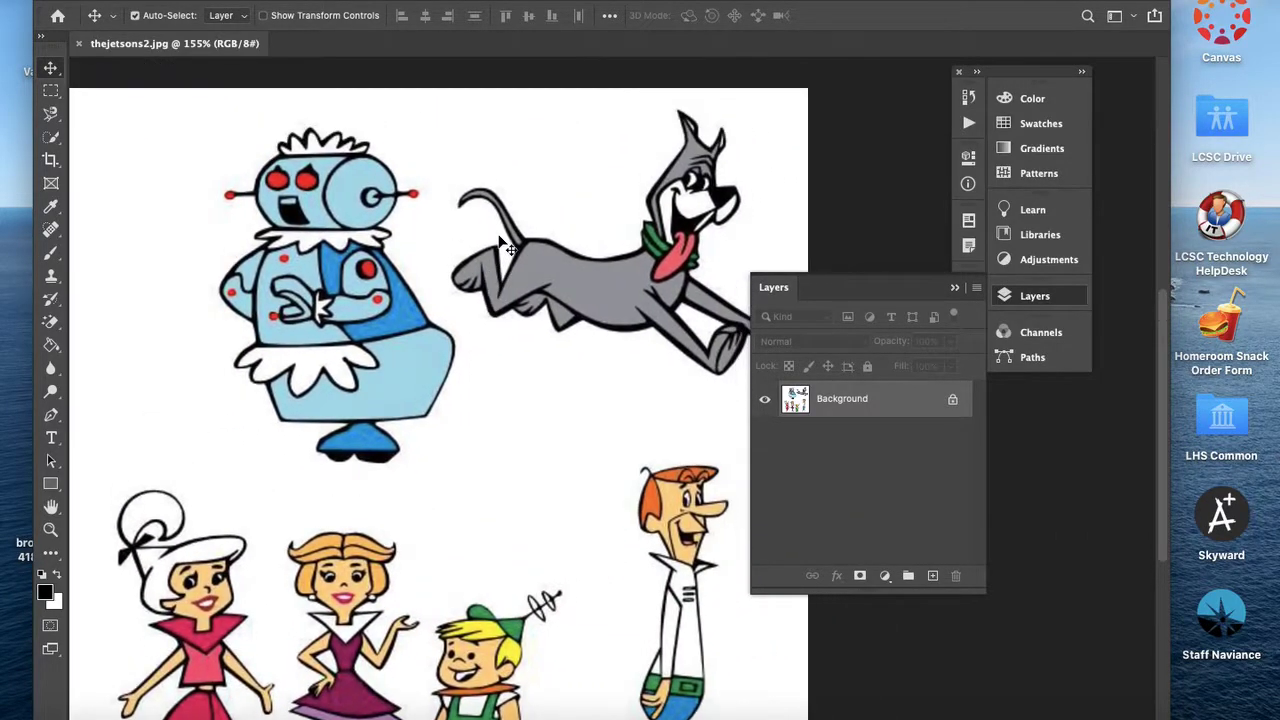
scroll(499, 240, "left", 3)
scroll(499, 240, "down", 3)
scroll(499, 240, "up", 3)
scroll(499, 240, "down", 2)
scroll(500, 240, "down", 1)
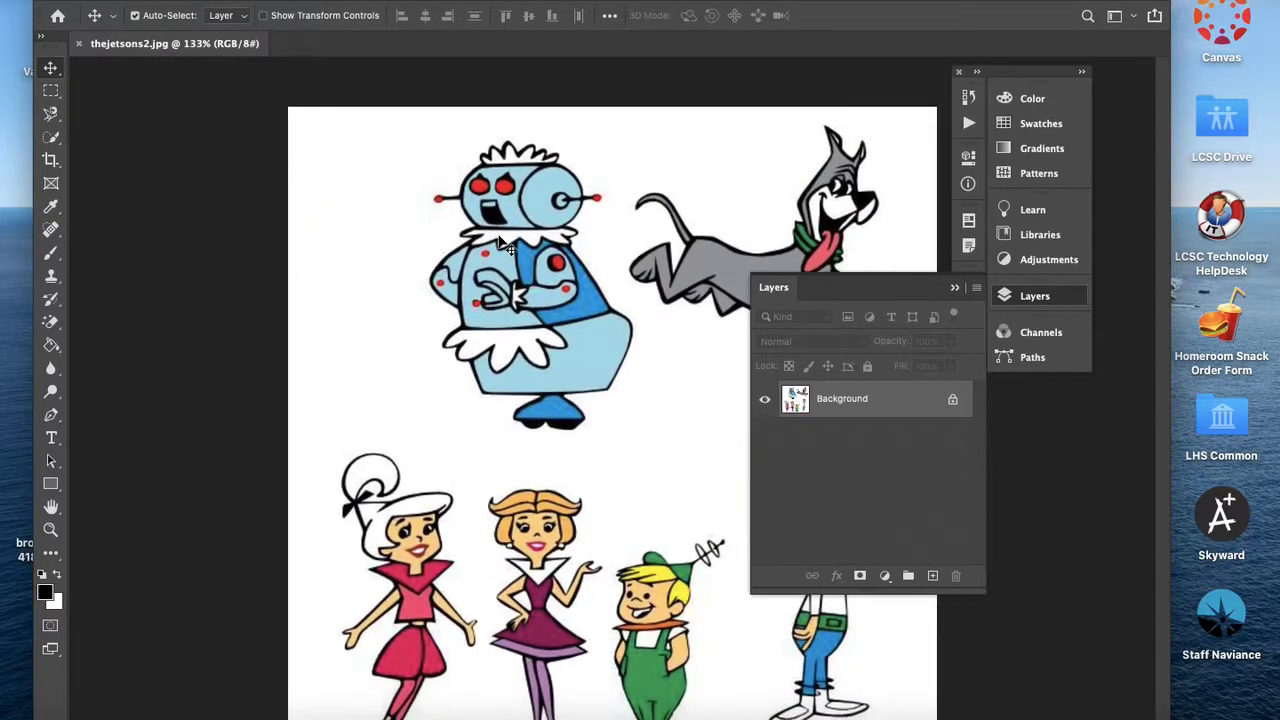
Step: Convert the locked Background into a regular layer named jetsons
double_click(869, 403)
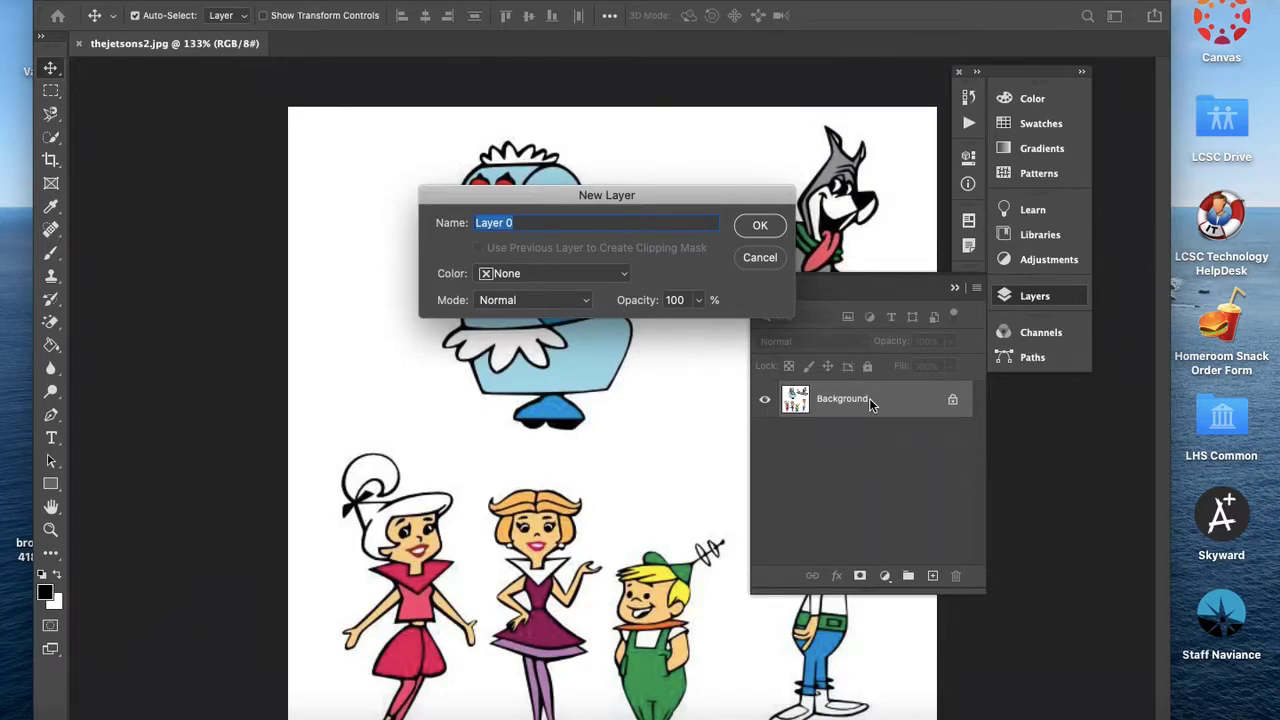
type("jetsons")
key("Return")
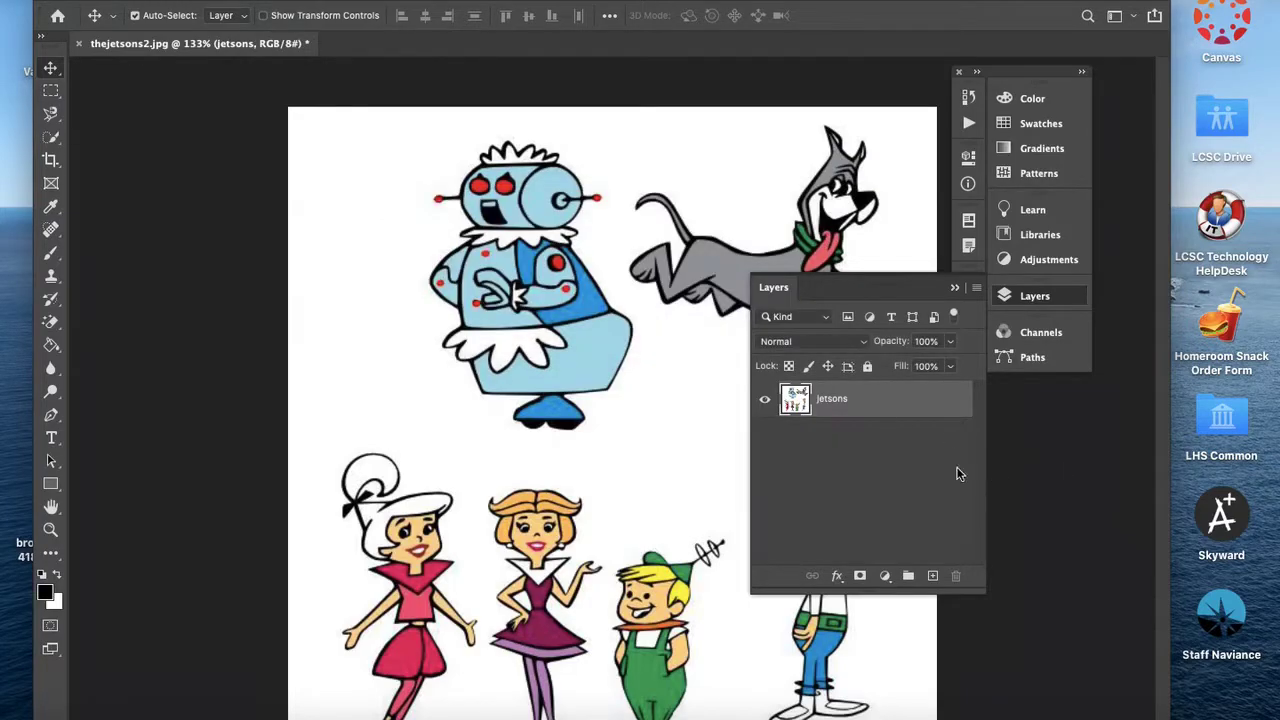
Step: Duplicate the jetsons layer within the same document under the name jetsons copy
right_click(878, 410)
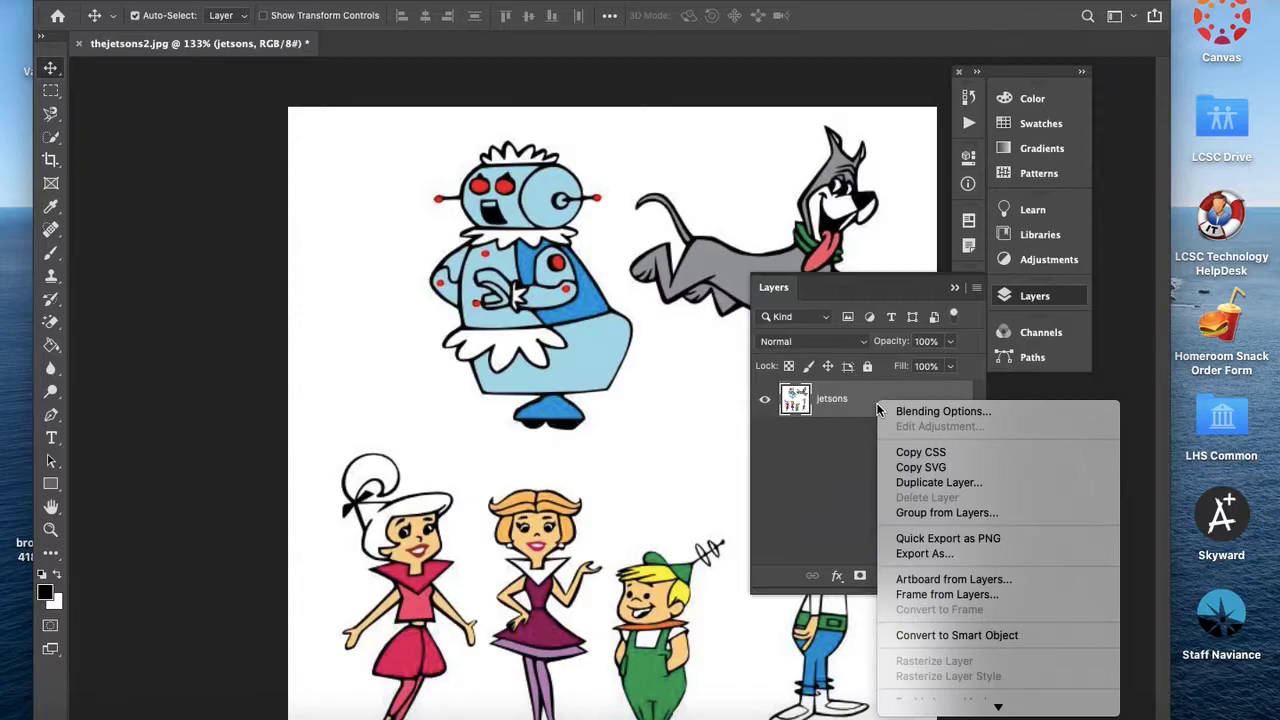
left_click(934, 484)
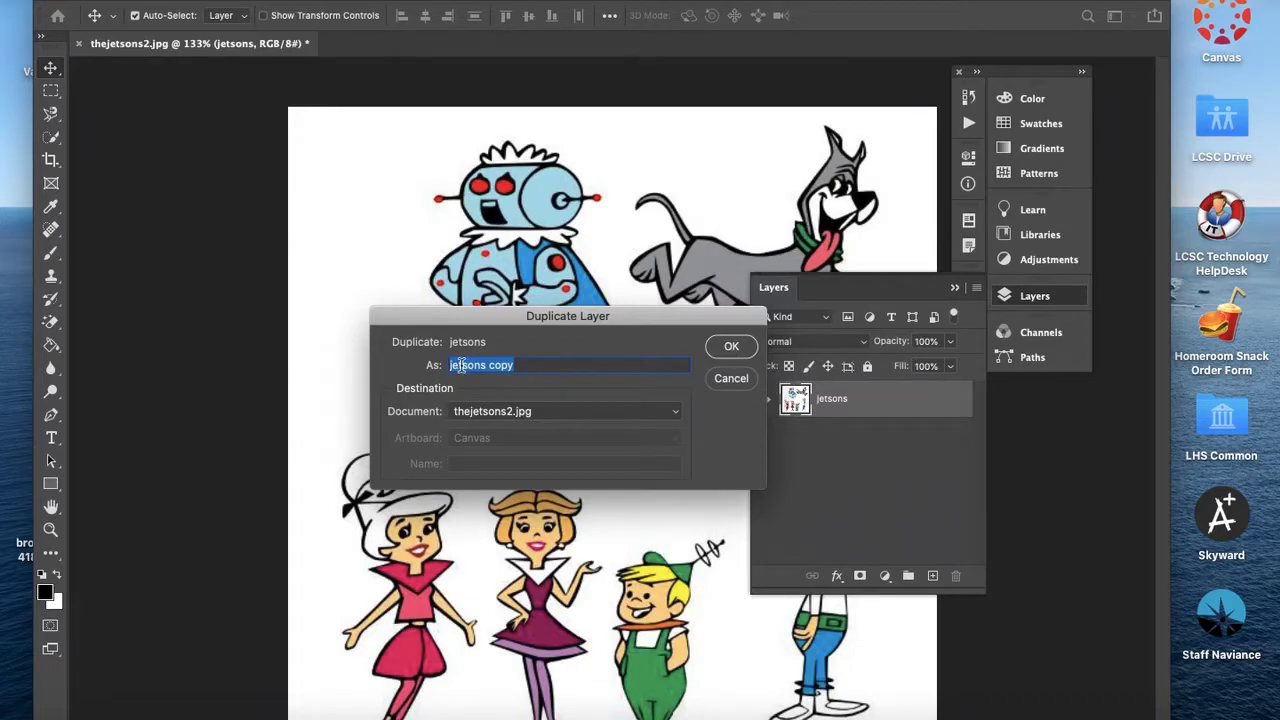
left_click(731, 346)
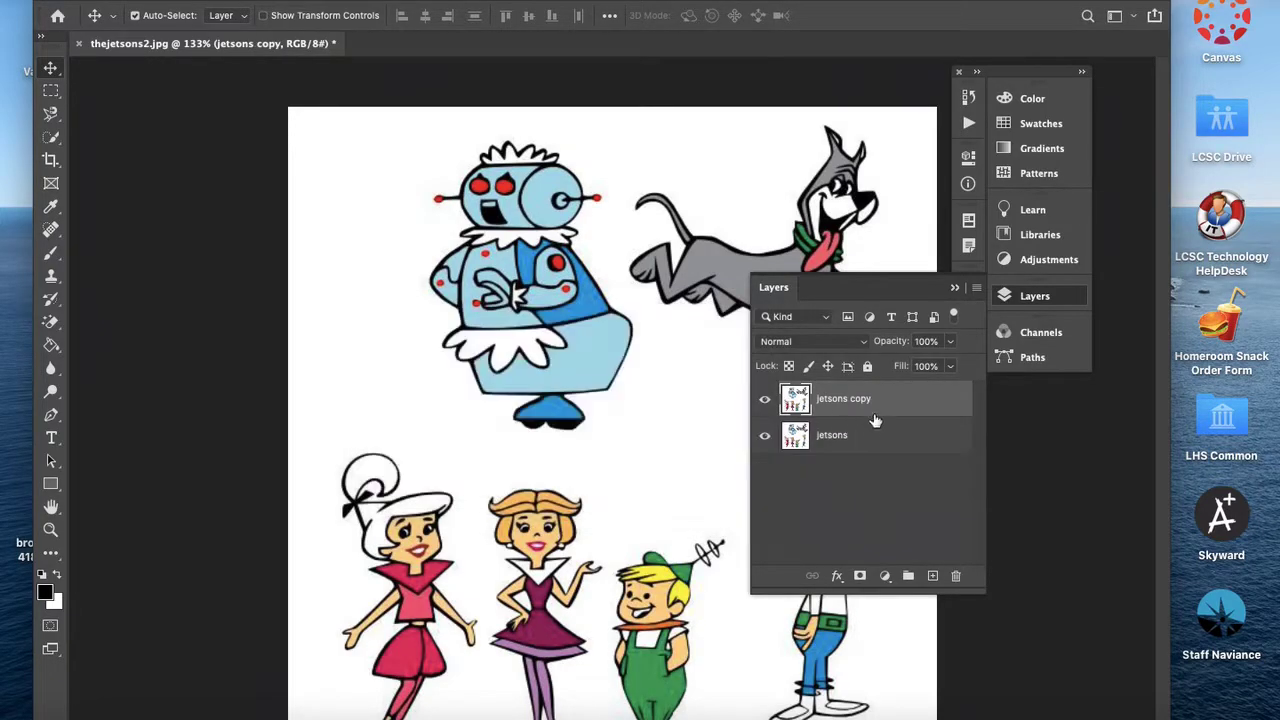
Step: Place the jetsons copy layer beneath the jetsons layer and hide it, leaving the jetsons layer active
left_click_drag(886, 403, 885, 460)
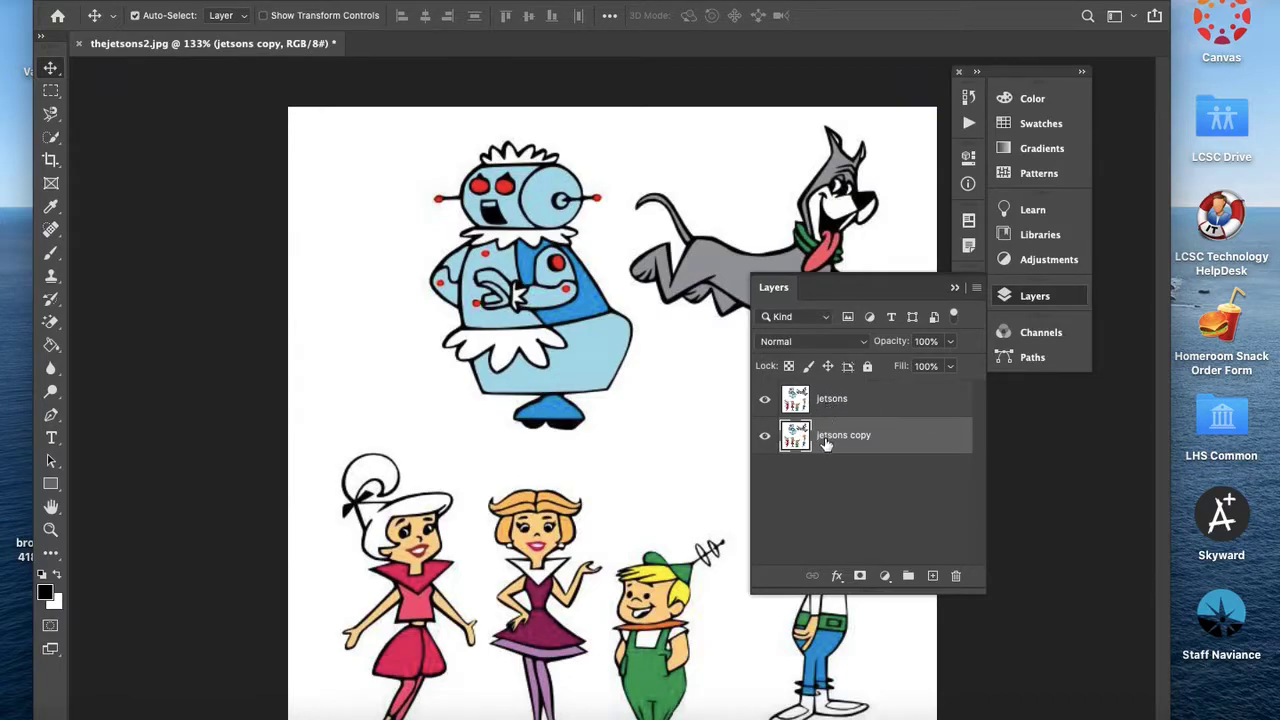
left_click(766, 440)
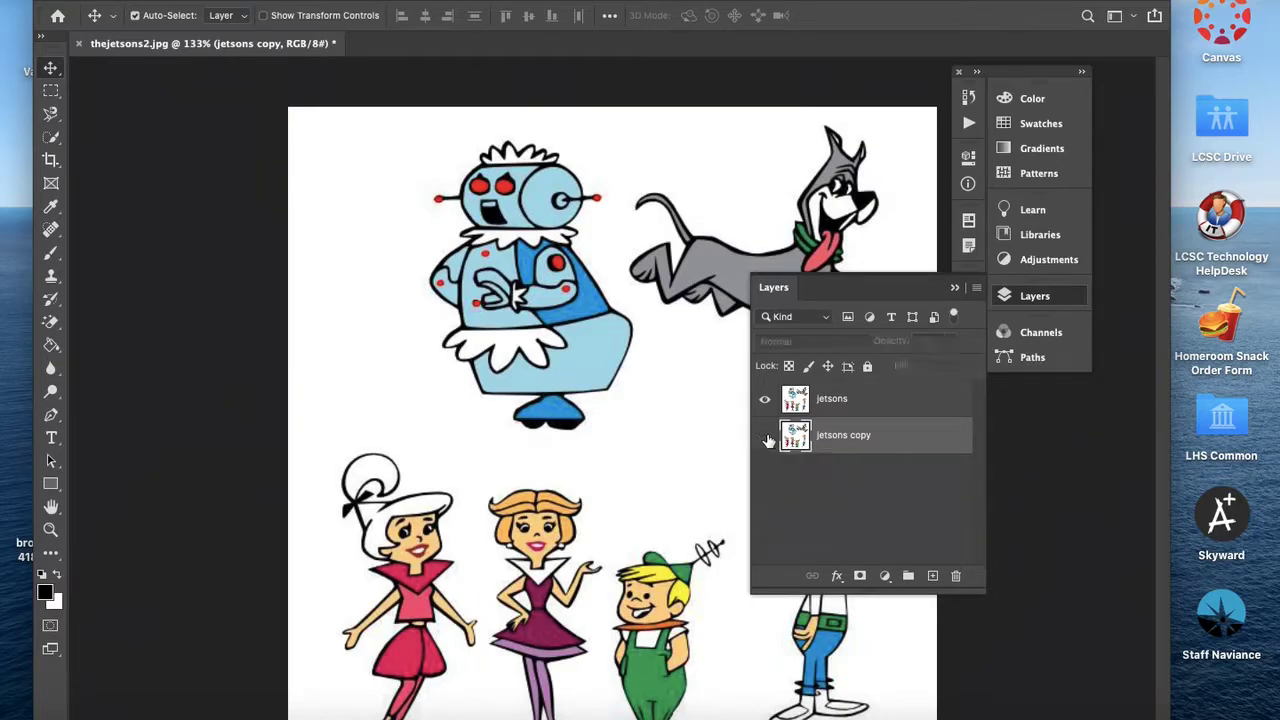
left_click(864, 398)
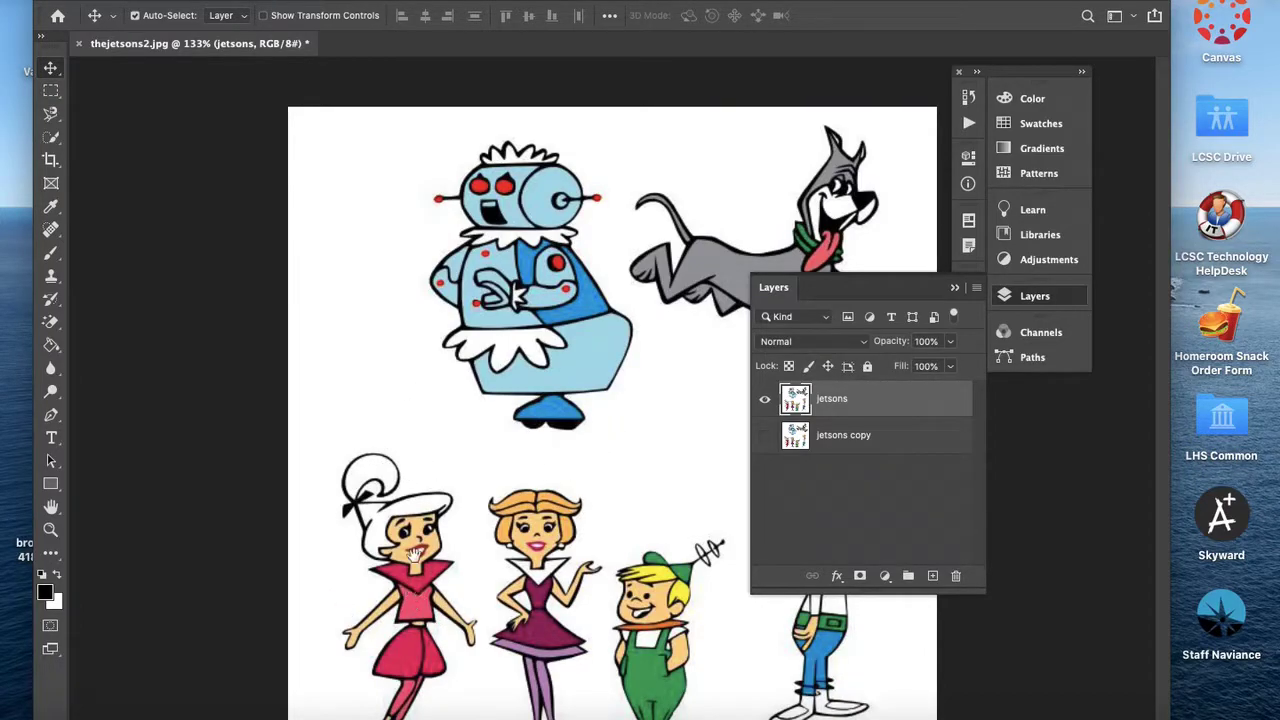
Step: Examine the girl in the pink outfit and the woman beside her up close
scroll(420, 467, "up", 5)
key("space")
left_click_drag(420, 468, 438, 250)
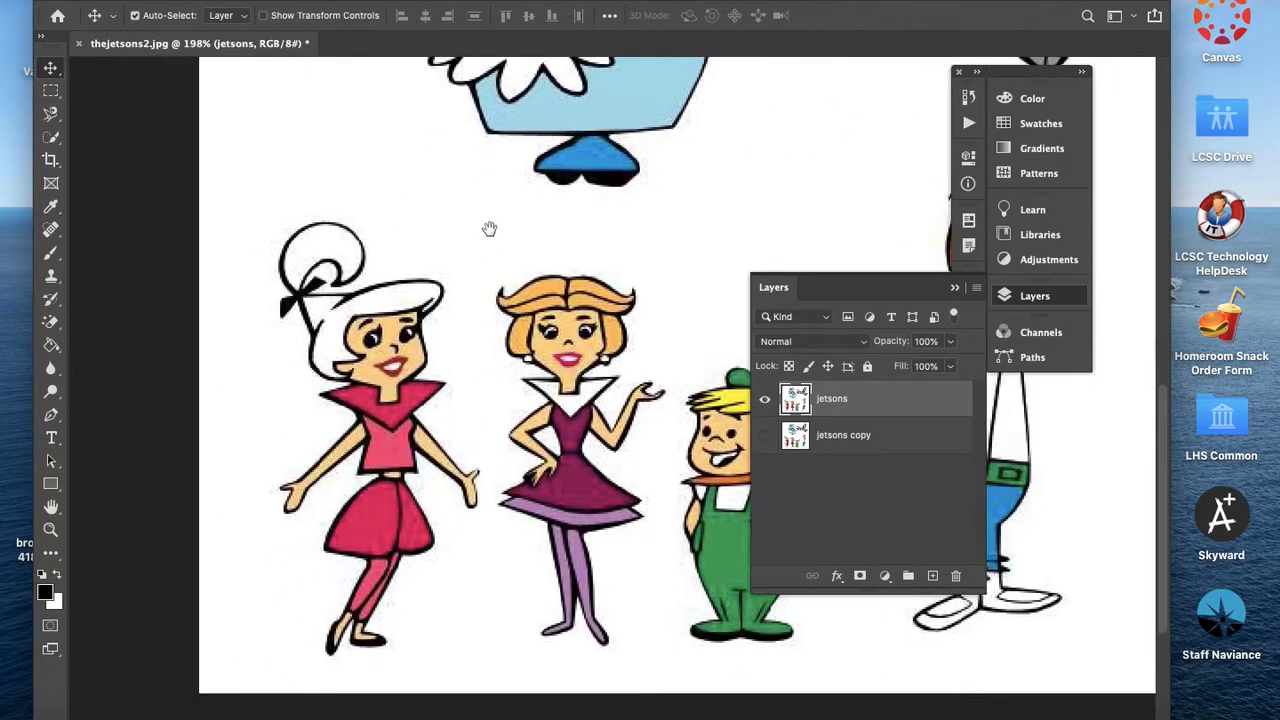
scroll(393, 362, "up", 4)
scroll(388, 357, "left", 5)
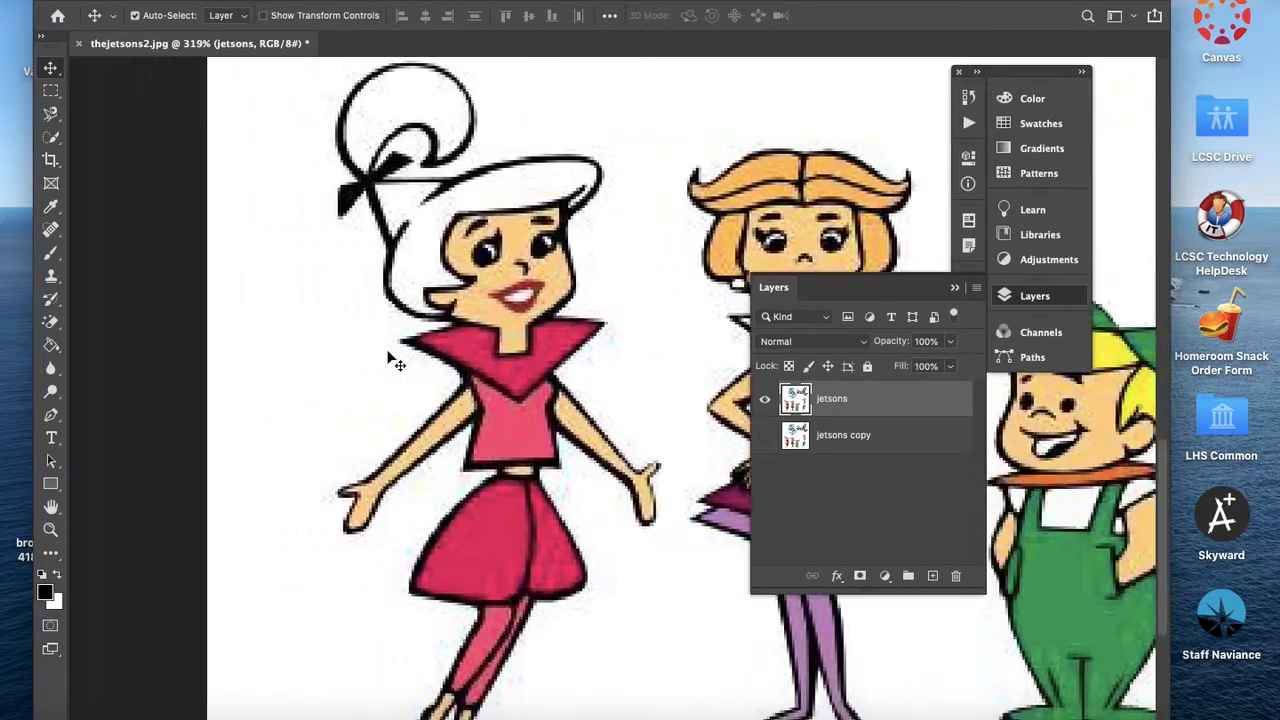
scroll(388, 357, "down", 1)
key("space")
scroll(392, 360, "down", 2)
key("space")
left_click_drag(386, 351, 292, 350)
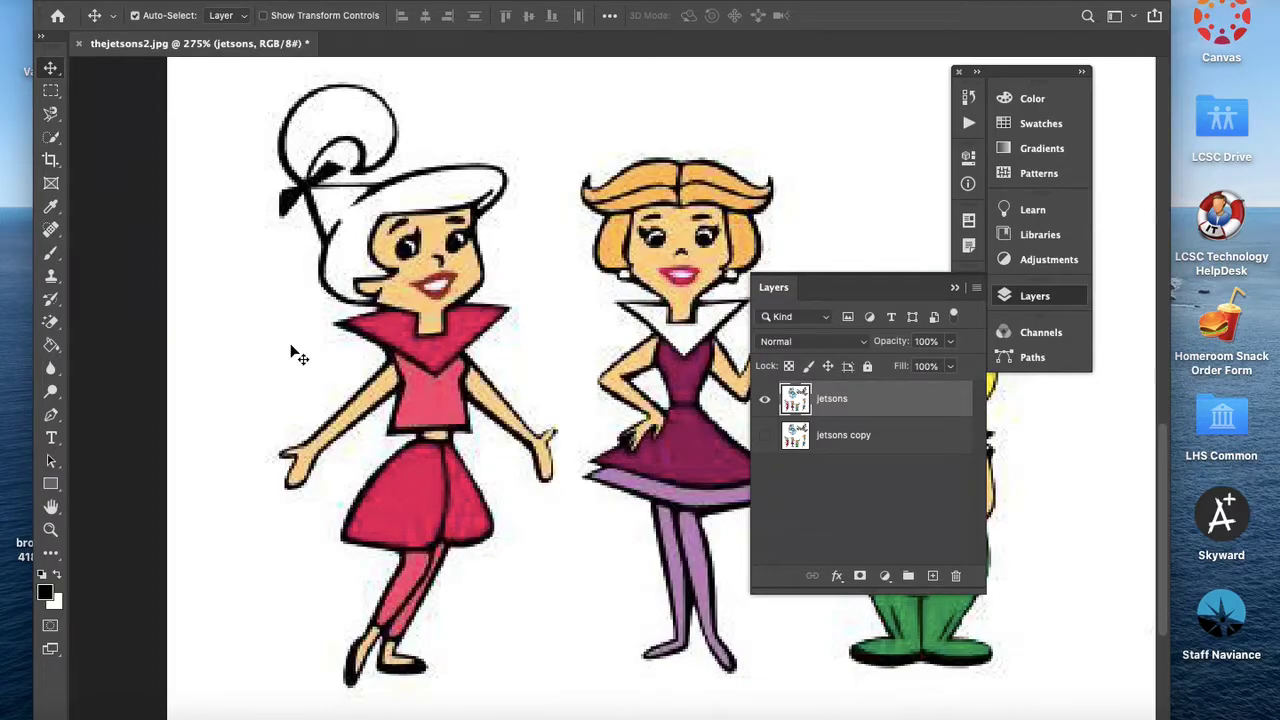
scroll(291, 350, "up", 8)
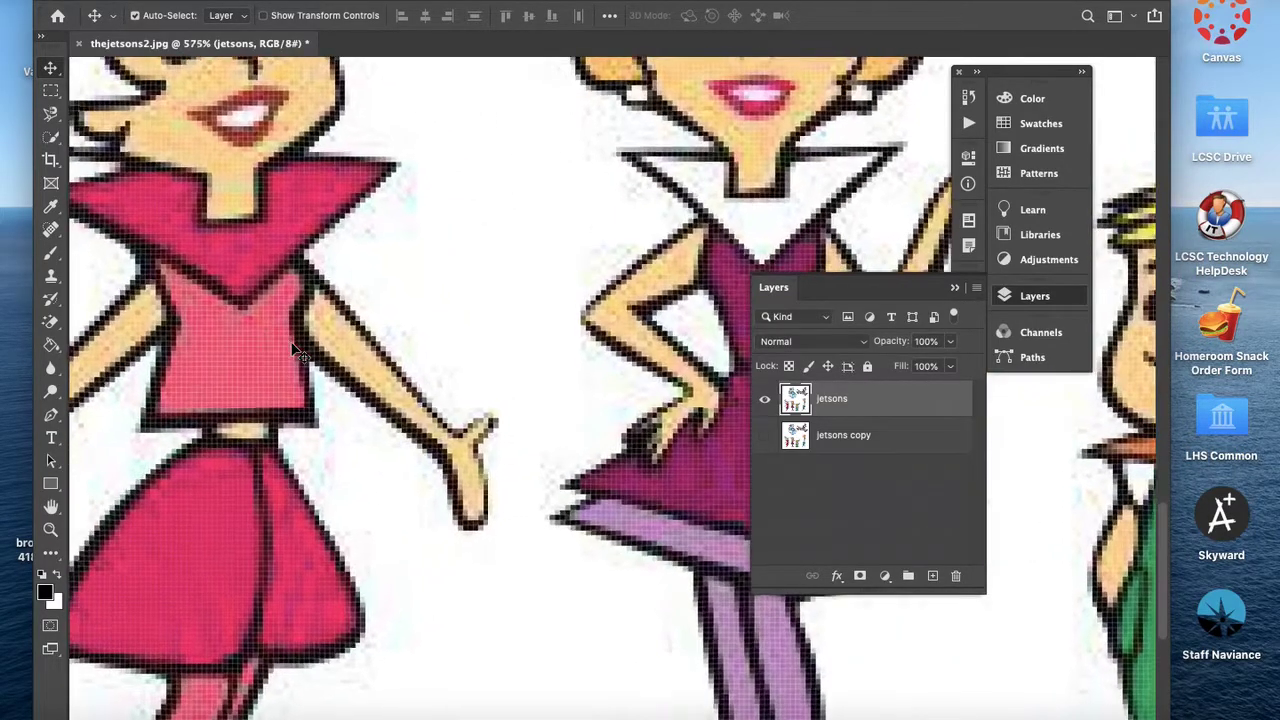
scroll(293, 350, "down", 2)
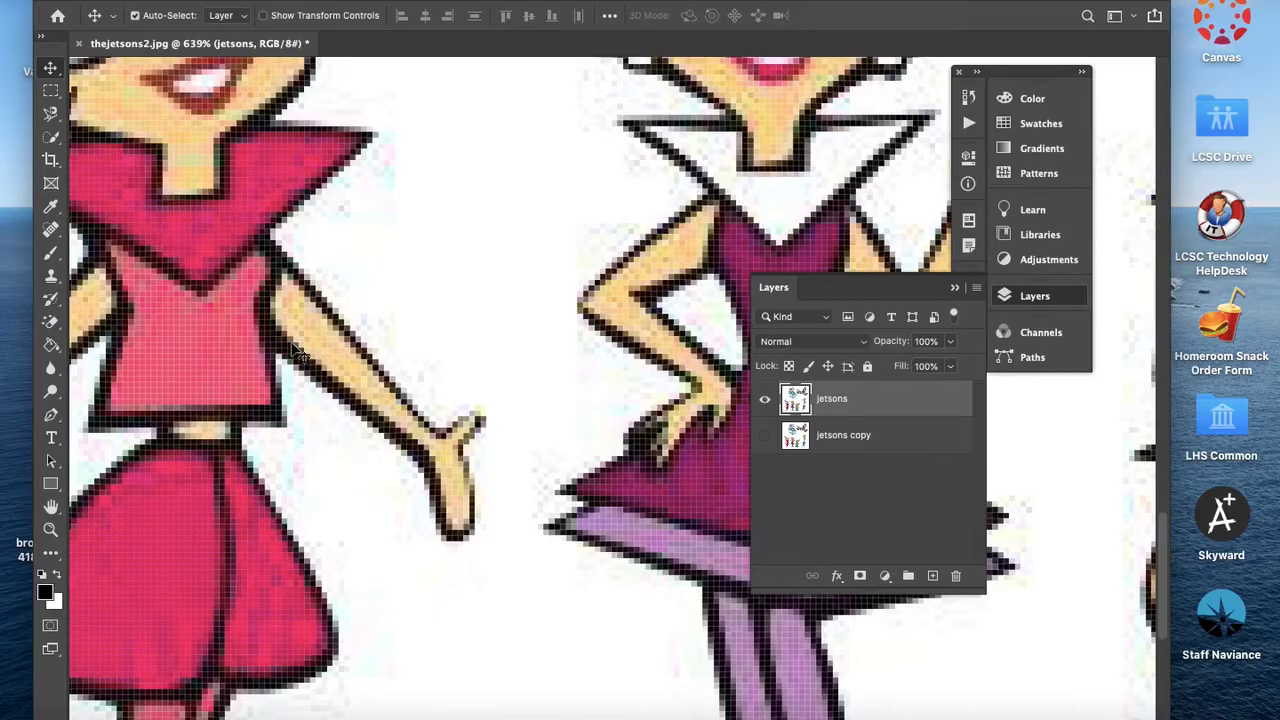
scroll(293, 350, "up", 4)
scroll(295, 350, "down", 5)
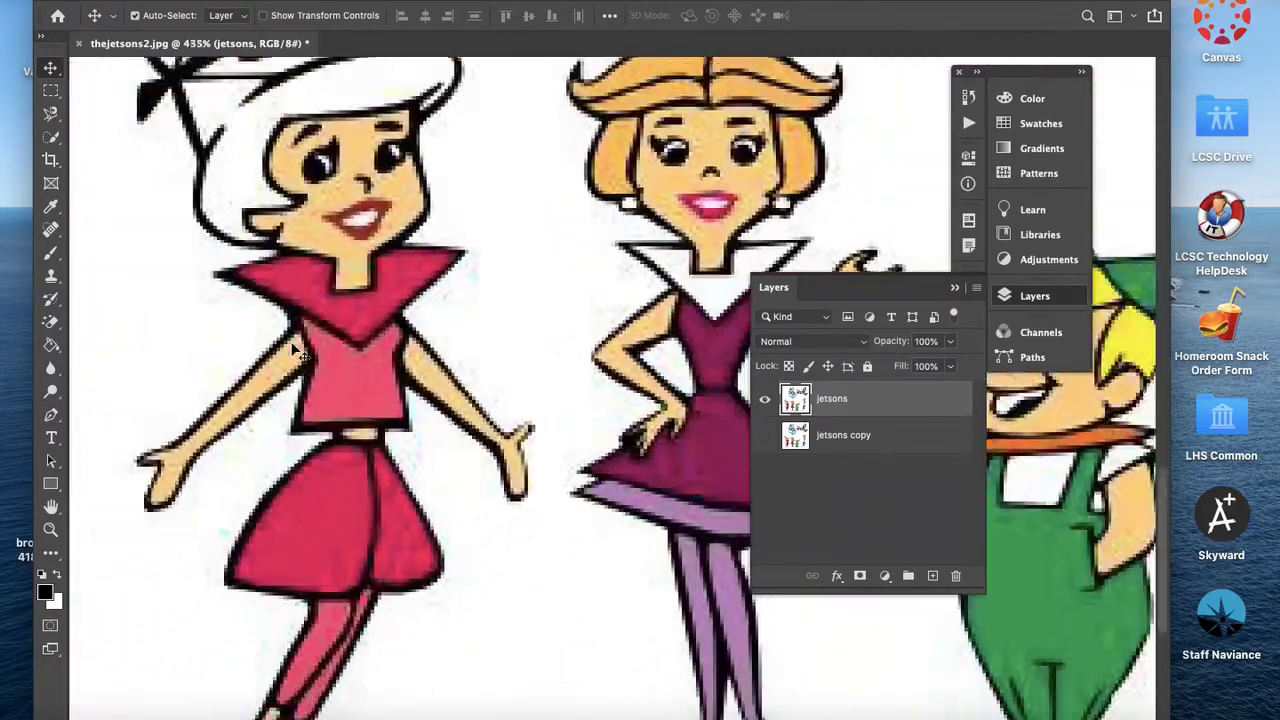
scroll(295, 350, "down", 2)
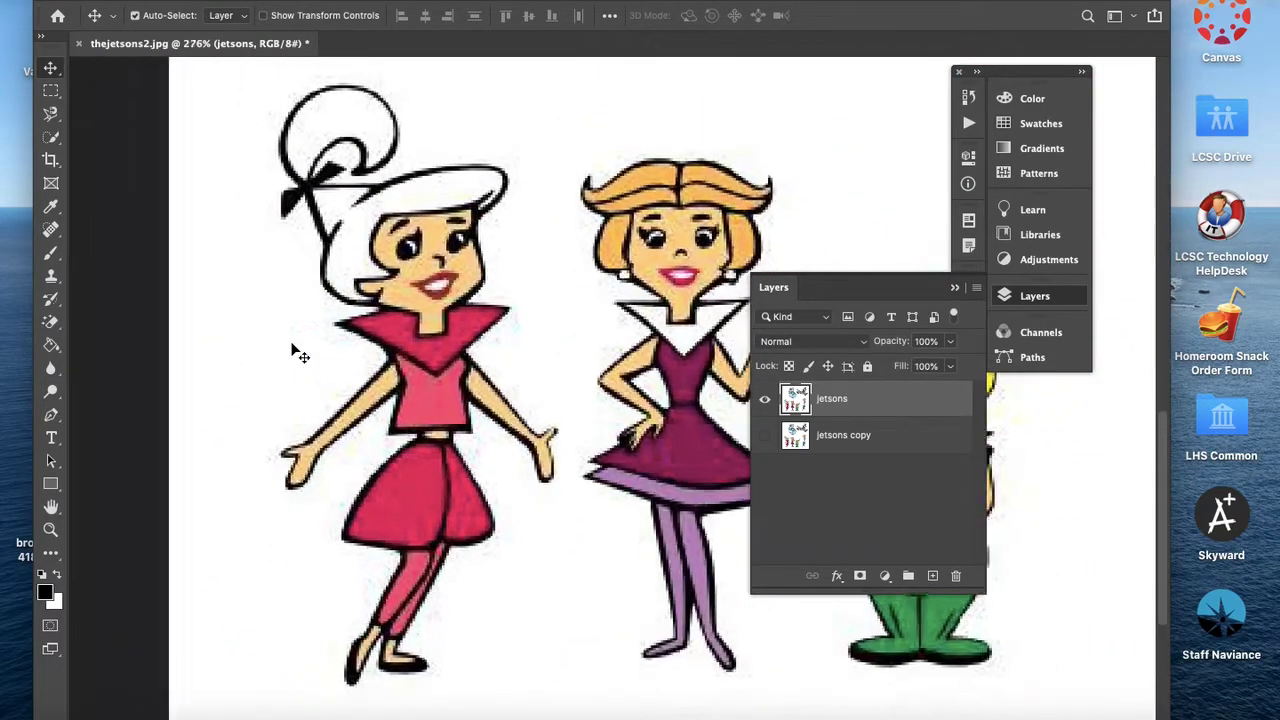
scroll(295, 350, "up", 3)
scroll(295, 350, "down", 1)
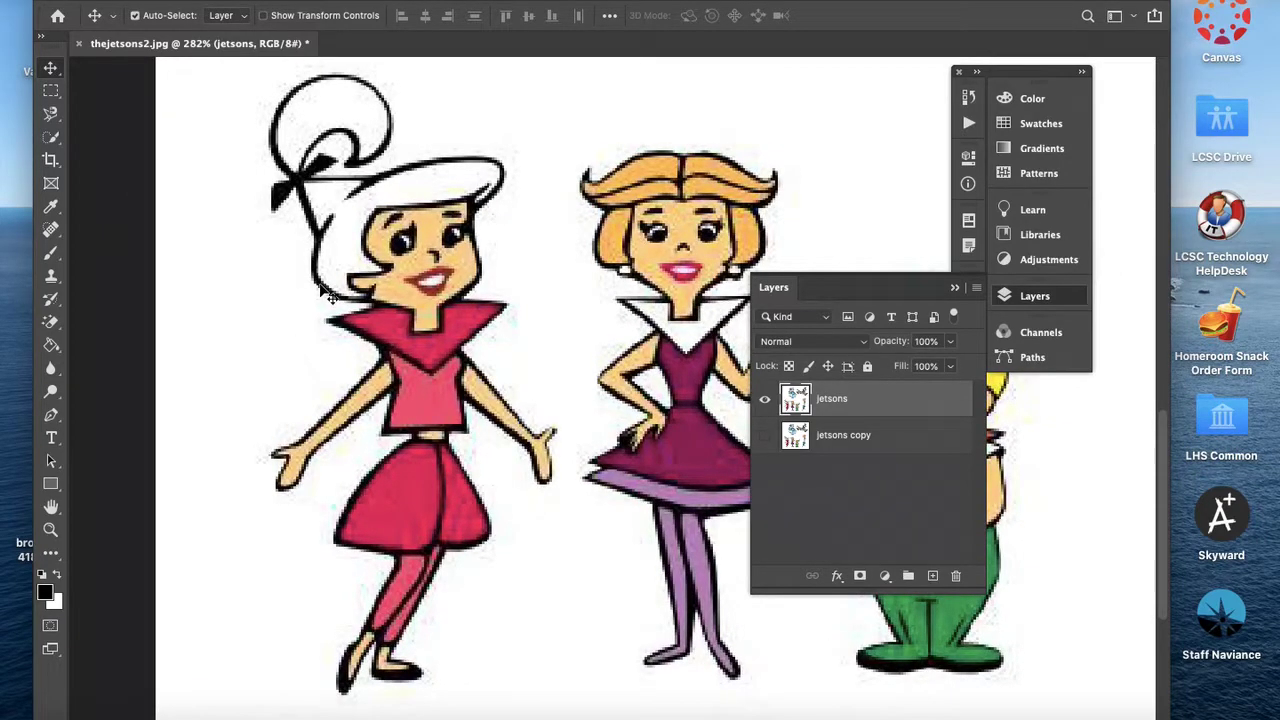
left_click_drag(362, 283, 418, 292)
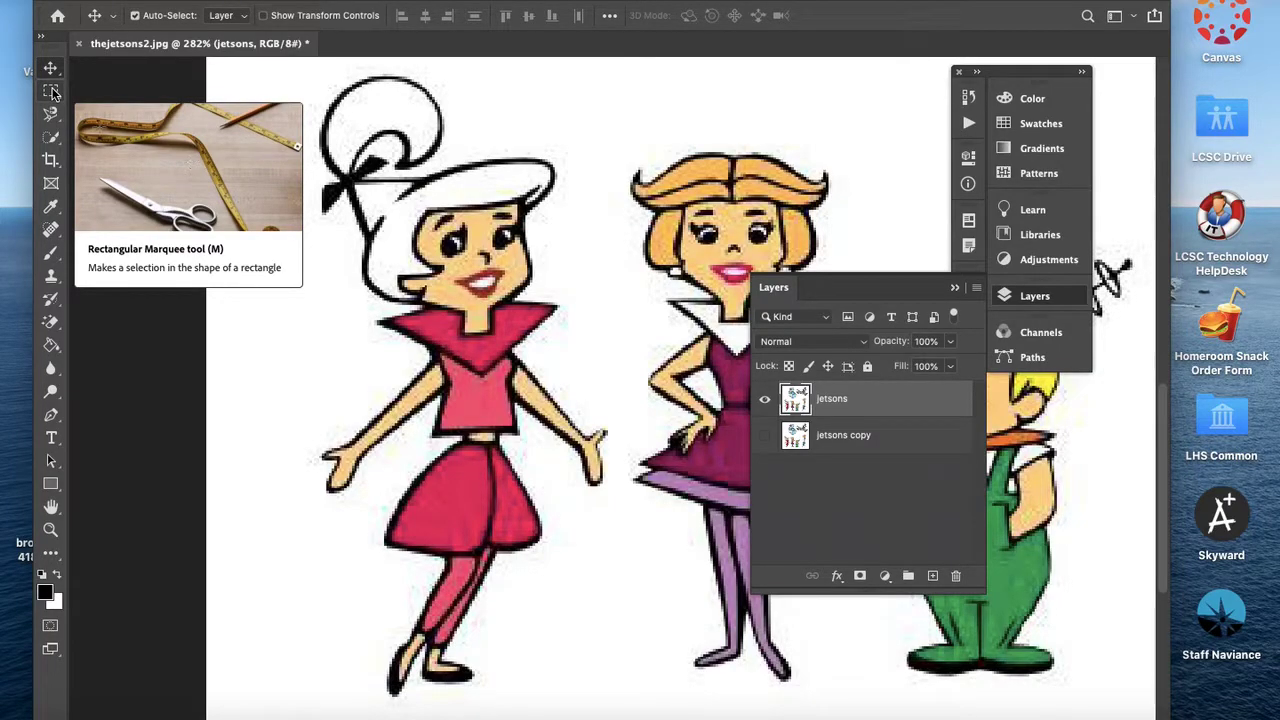
Step: Select the whole girl in the pink outfit with a rectangular marquee, then cut and paste her onto a new layer
left_click(542, 0)
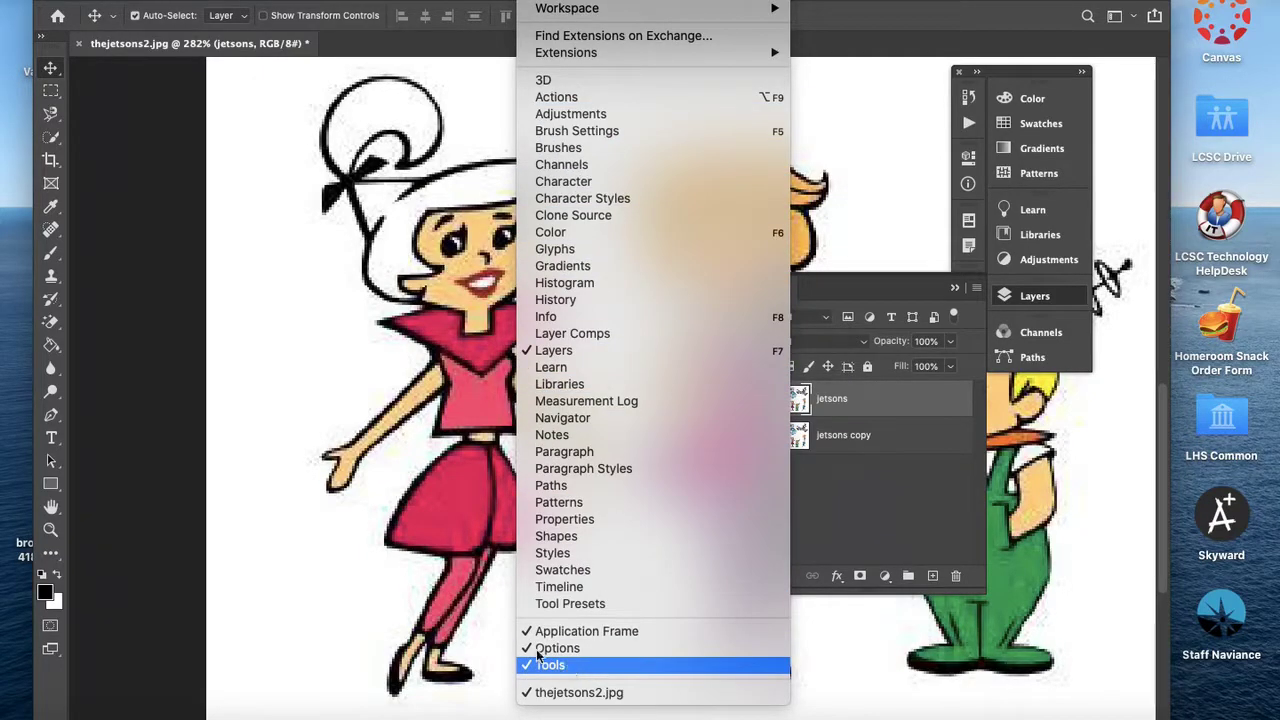
left_click(52, 92)
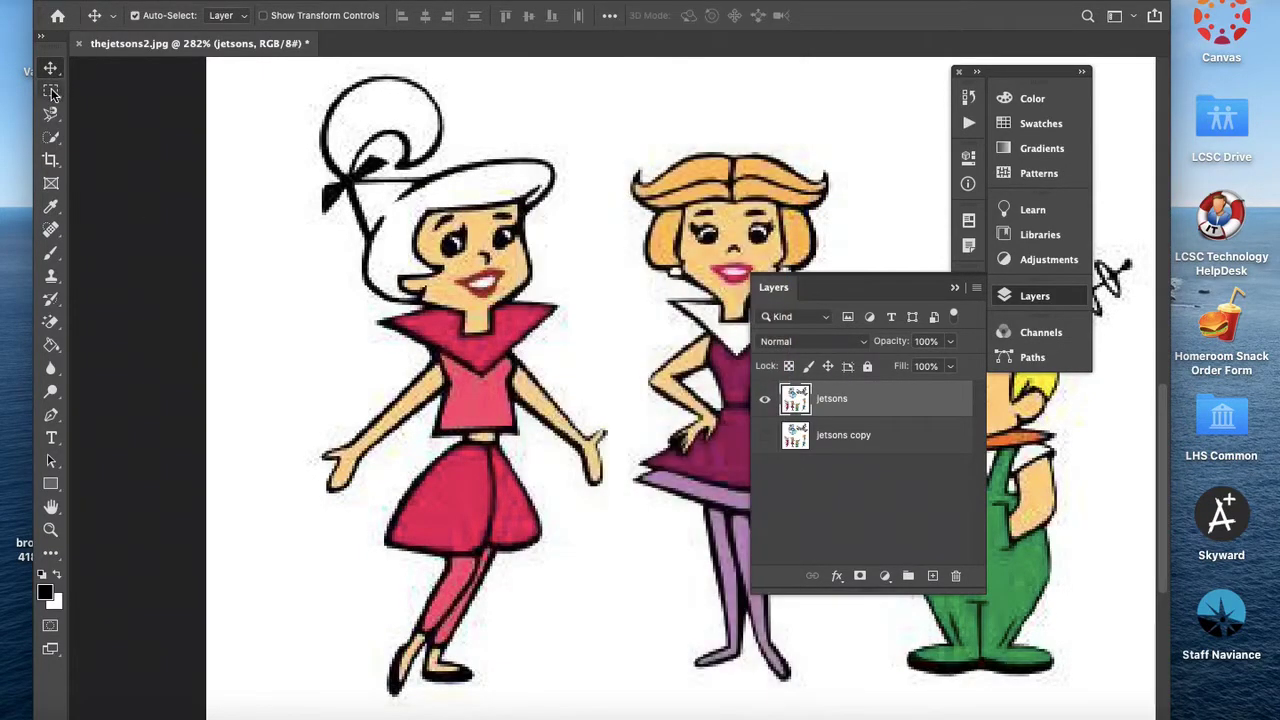
left_click(52, 92)
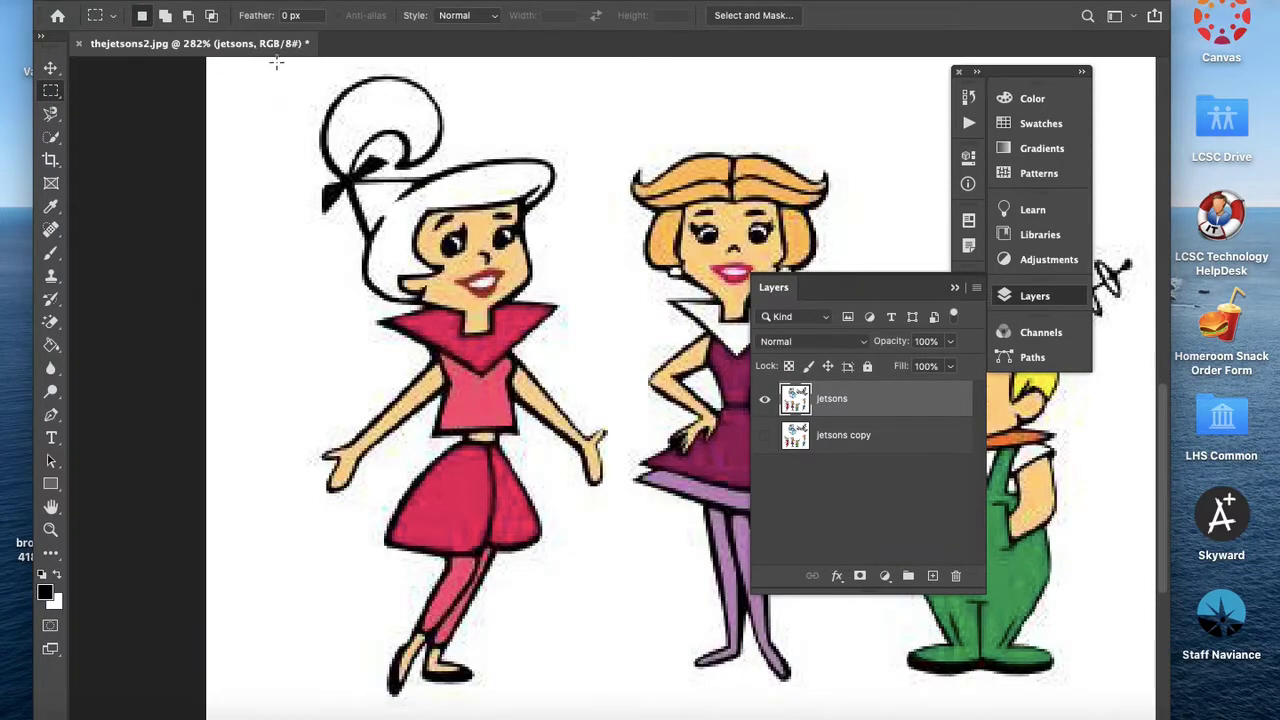
left_click_drag(612, 392, 612, 712)
key("super+x")
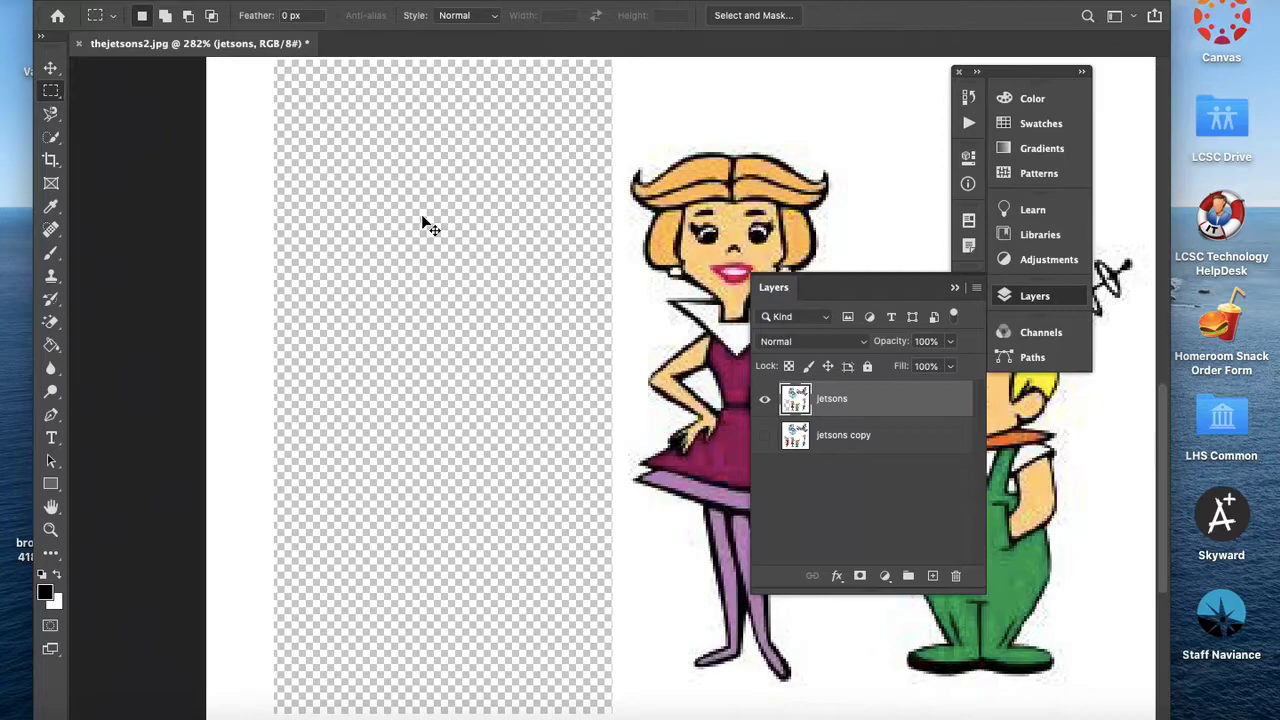
key("super+v")
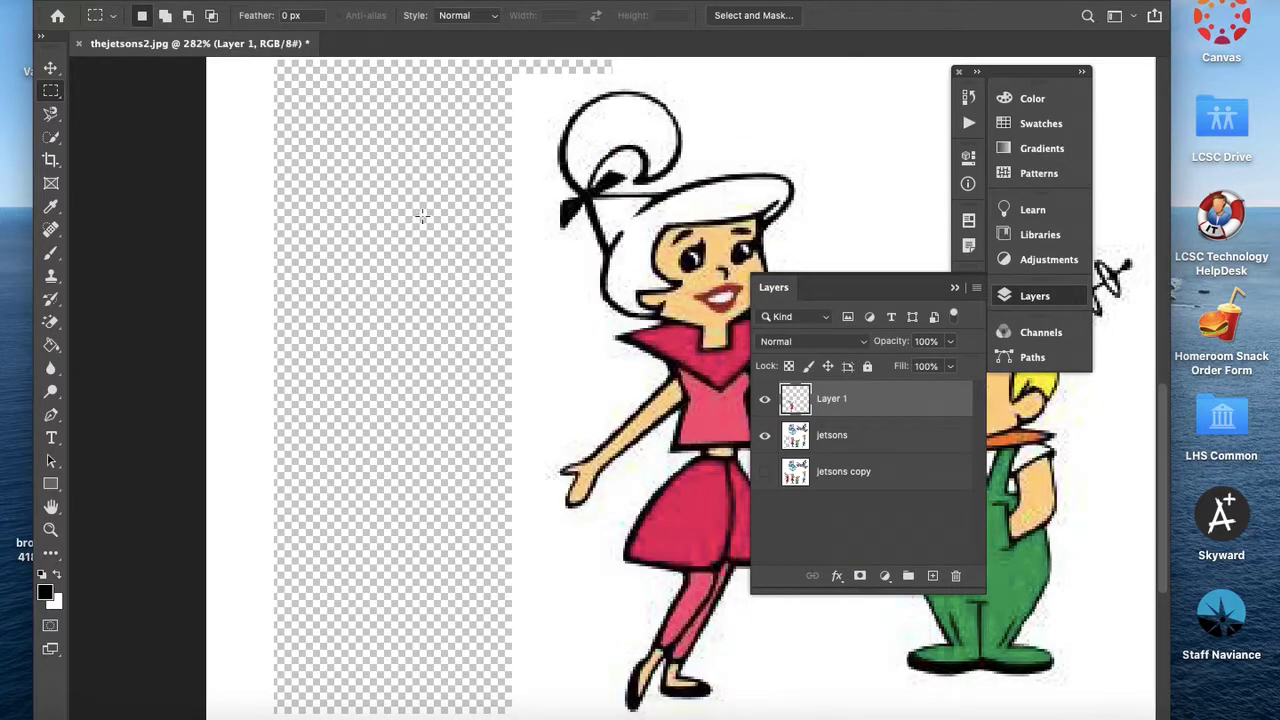
Step: Rename the pasted girl's layer as Judy
double_click(832, 399)
type("Judy")
key("Return")
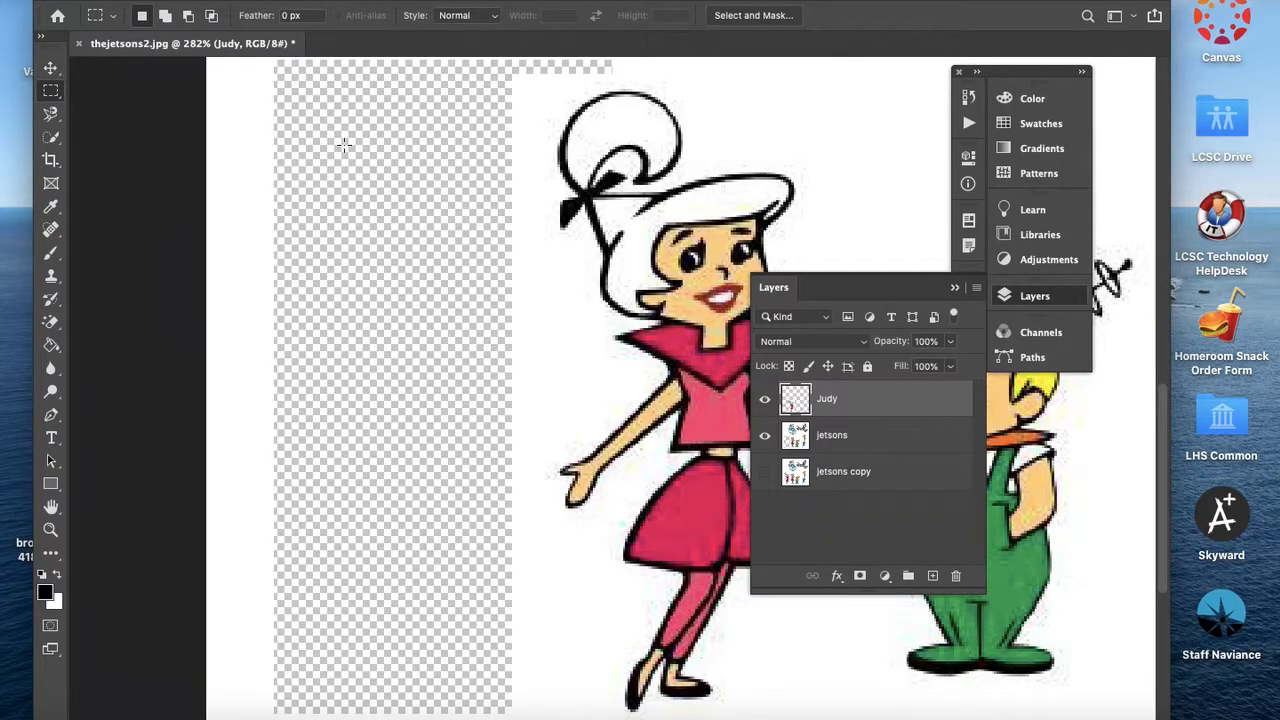
Step: Move the Judy cutout back over the gap it was cut from and hide its layer
key("v")
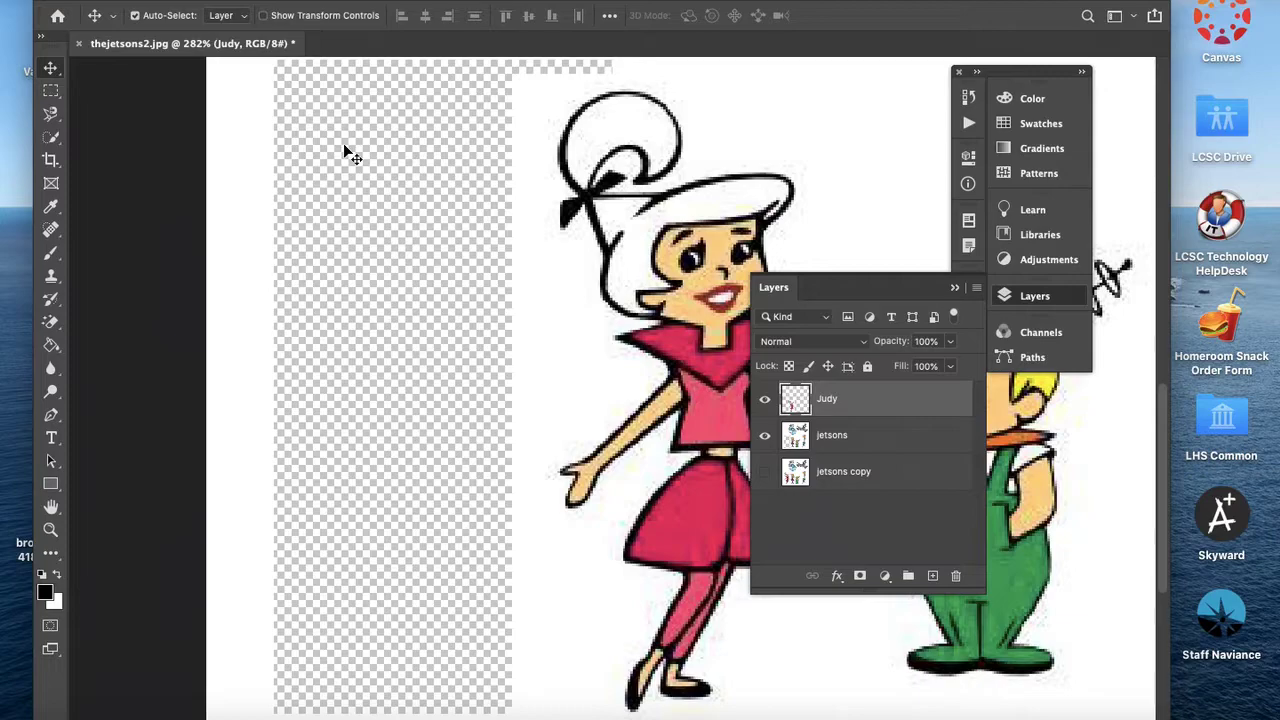
left_click_drag(527, 239, 381, 225)
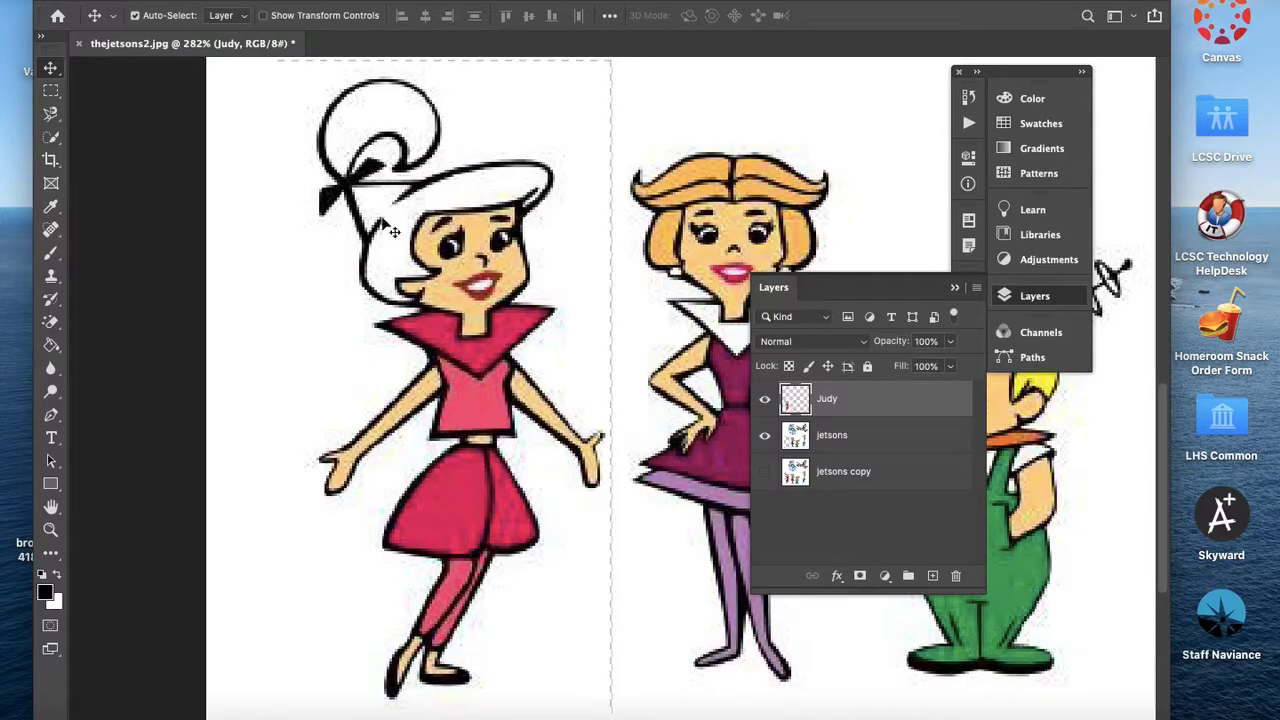
left_click(765, 399)
Step: Select the whole woman in the purple dress with a rectangular marquee
left_click_drag(569, 337, 306, 340)
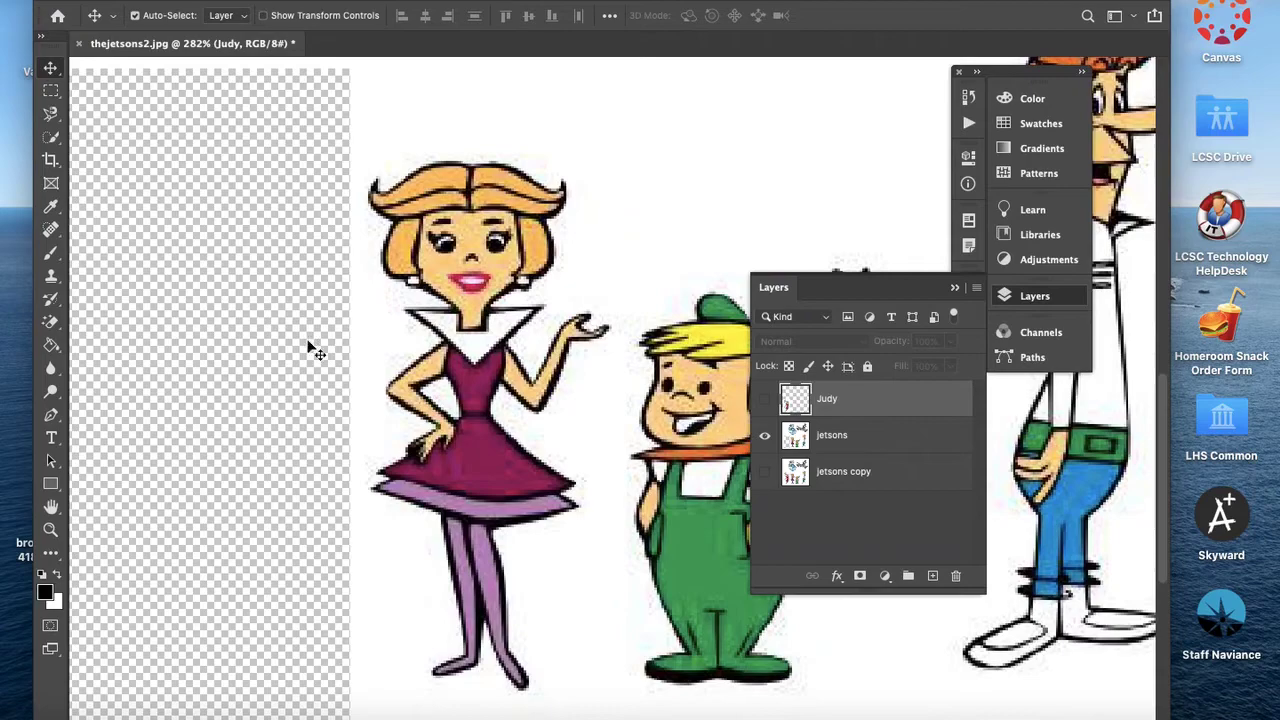
left_click(54, 95)
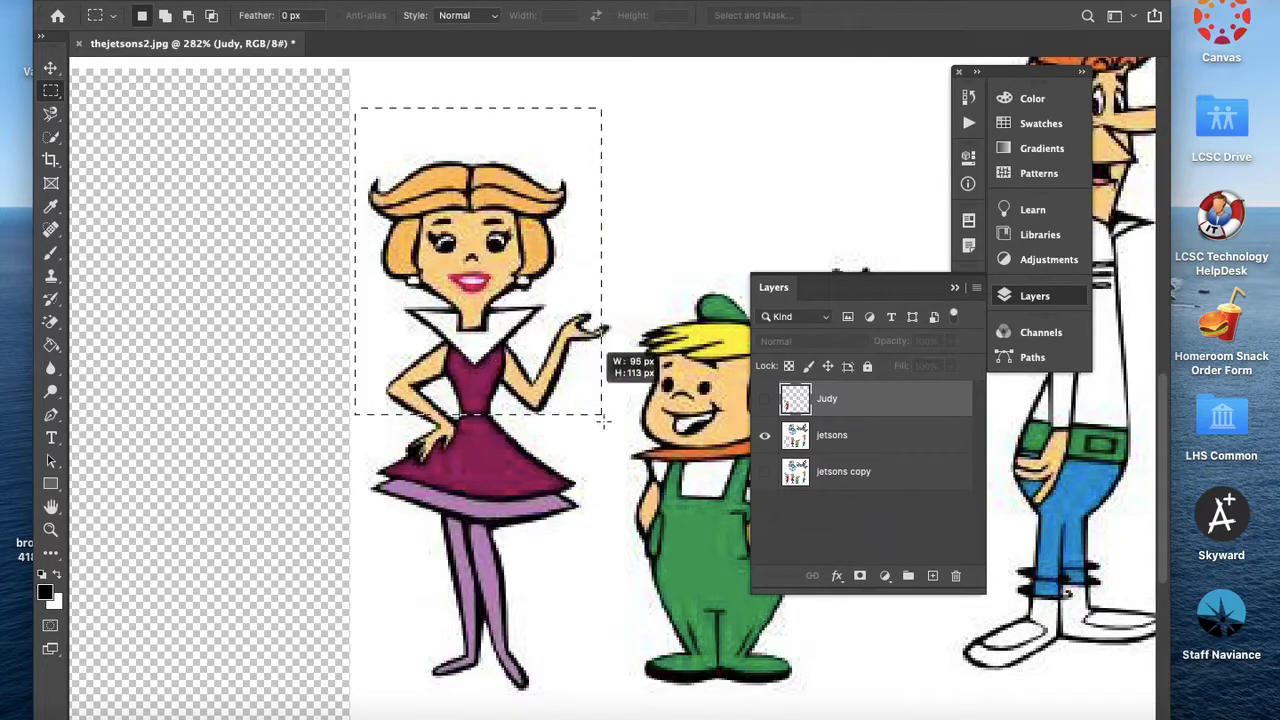
left_click_drag(604, 463, 599, 688)
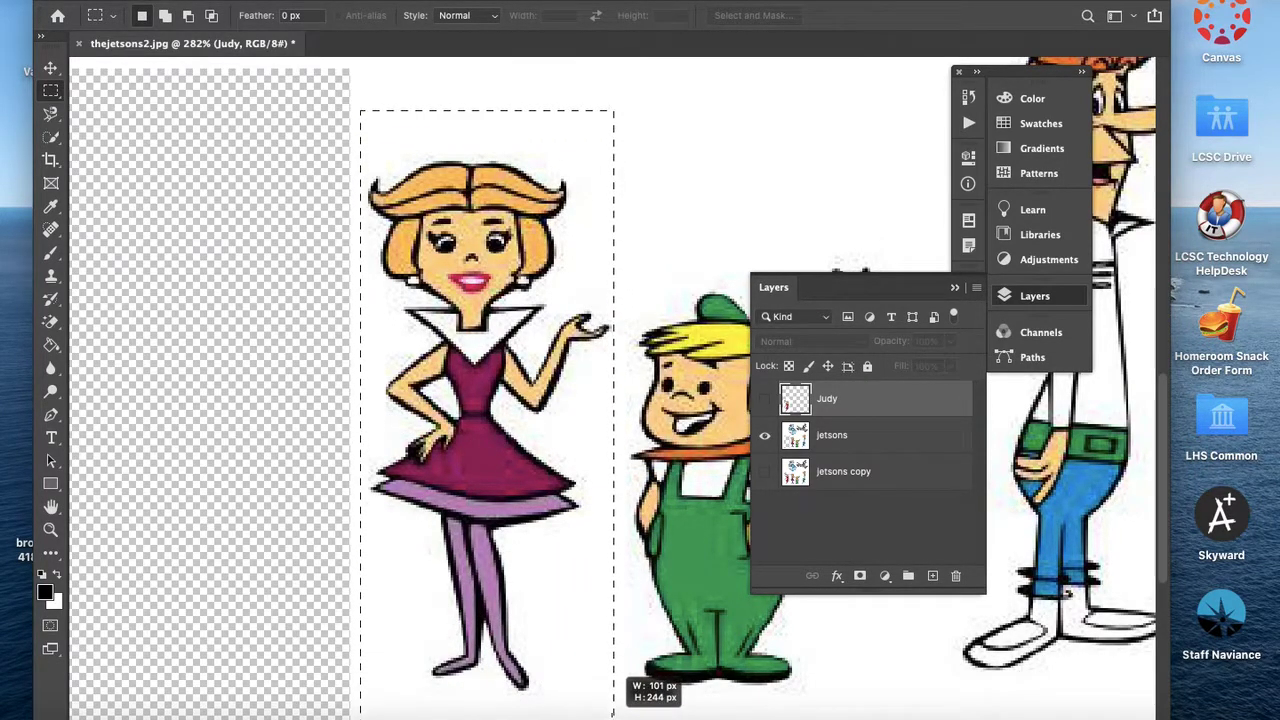
left_click_drag(613, 714, 613, 714)
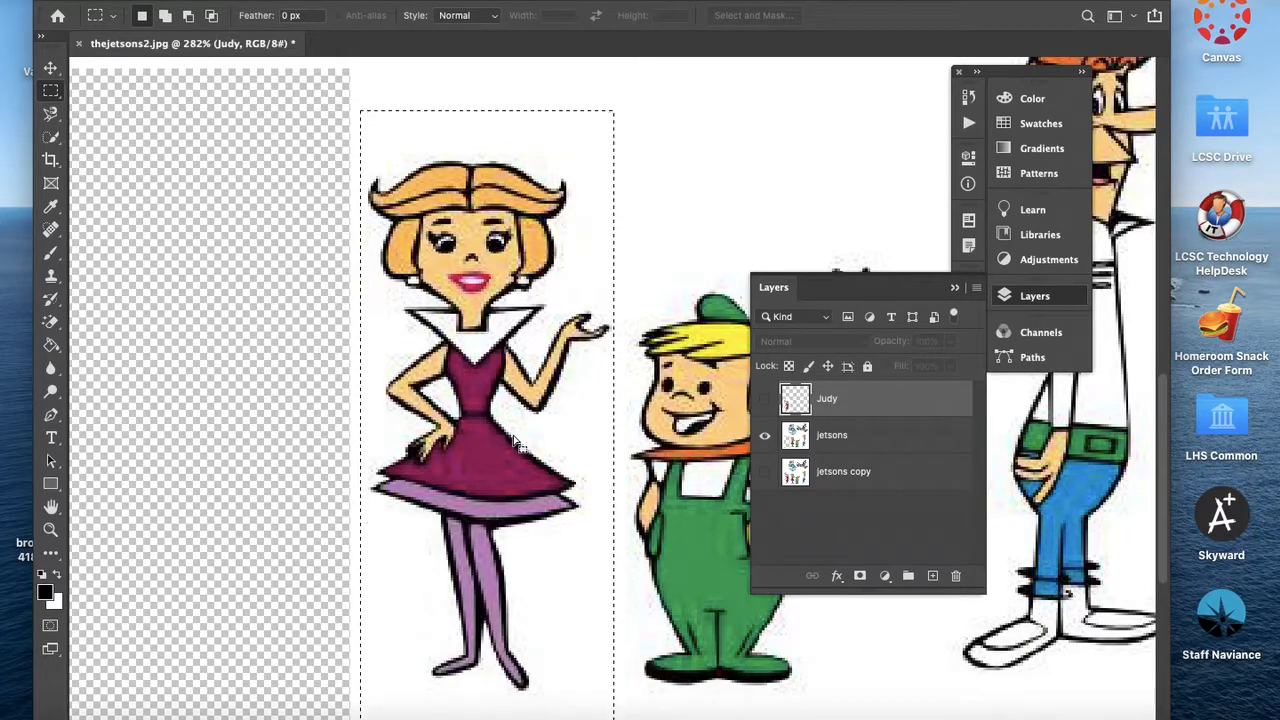
Step: Switch the active layer between jetsons and Judy, then hide the jetsons layer and show it again
left_click(845, 436)
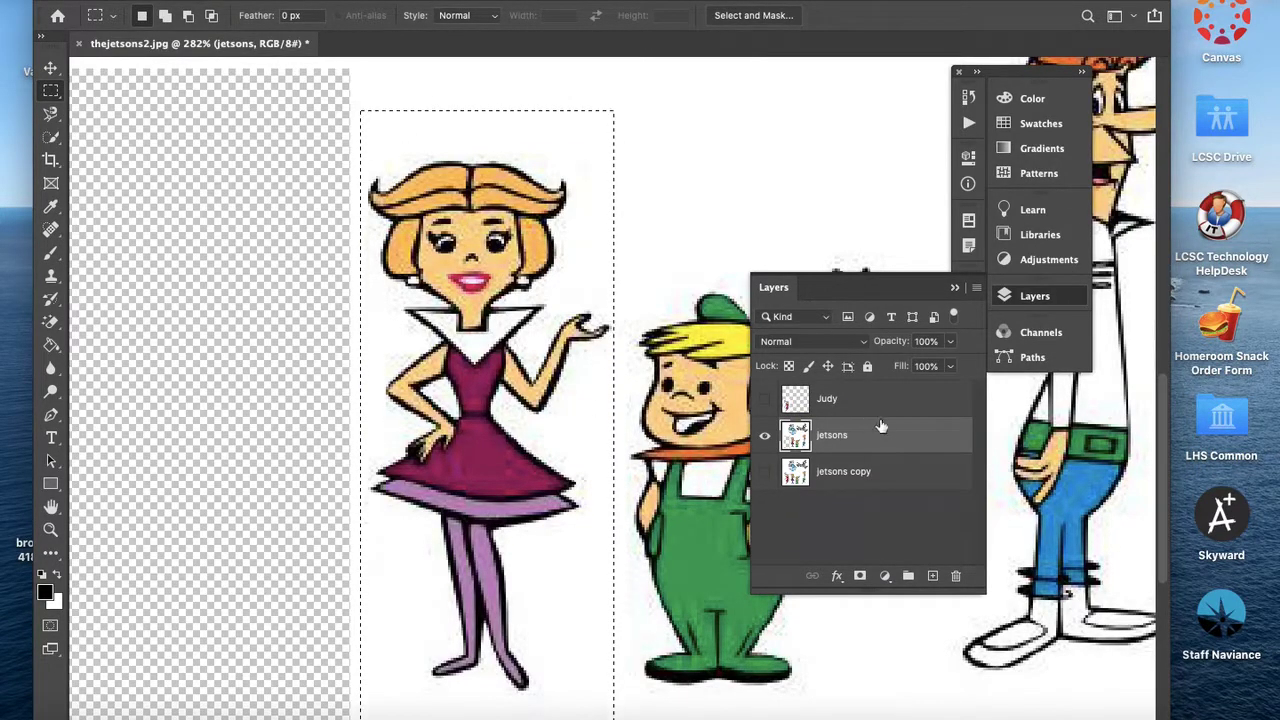
left_click(856, 398)
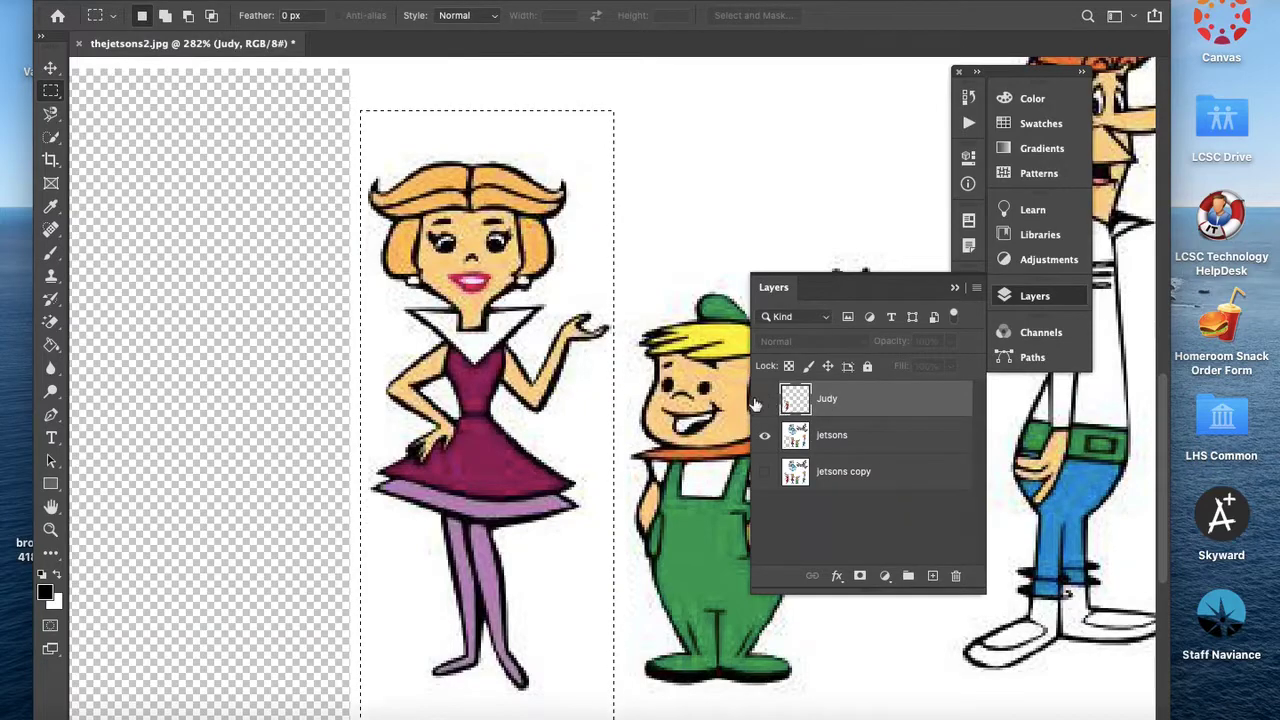
left_click(765, 434)
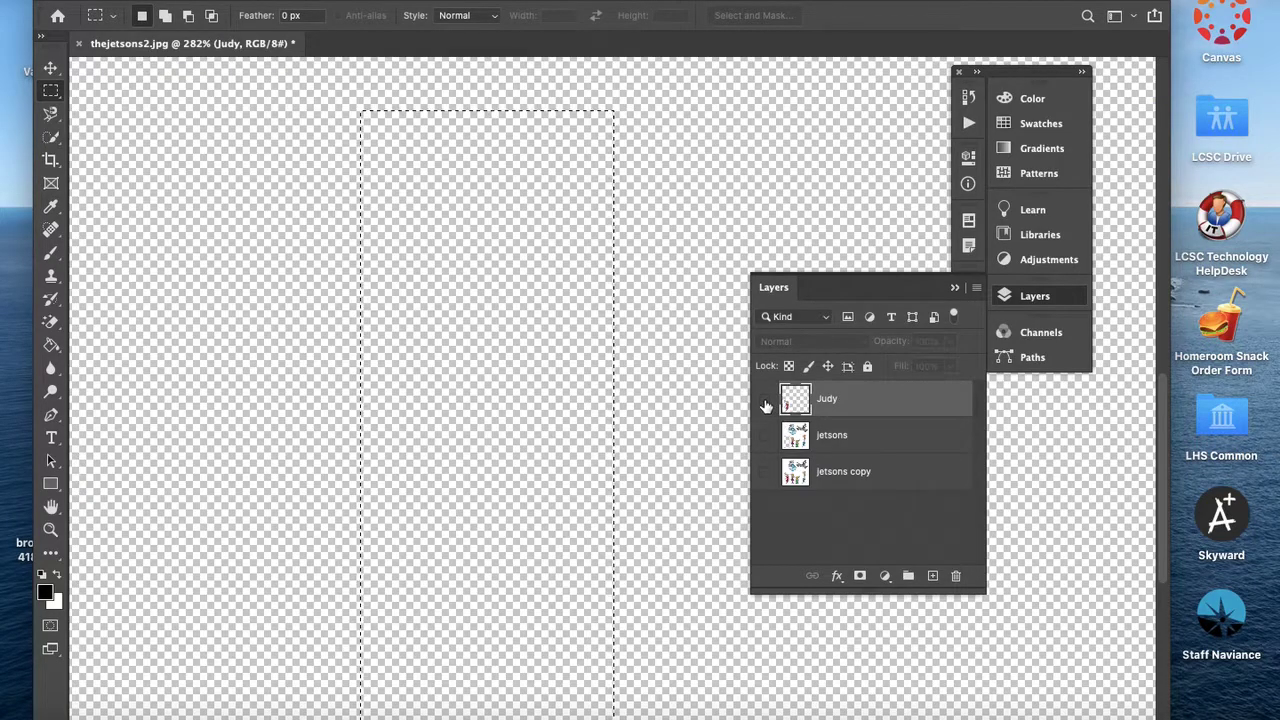
left_click(765, 436)
Step: Cut the selected woman out of the jetsons layer and paste her onto a new layer
left_click(879, 440)
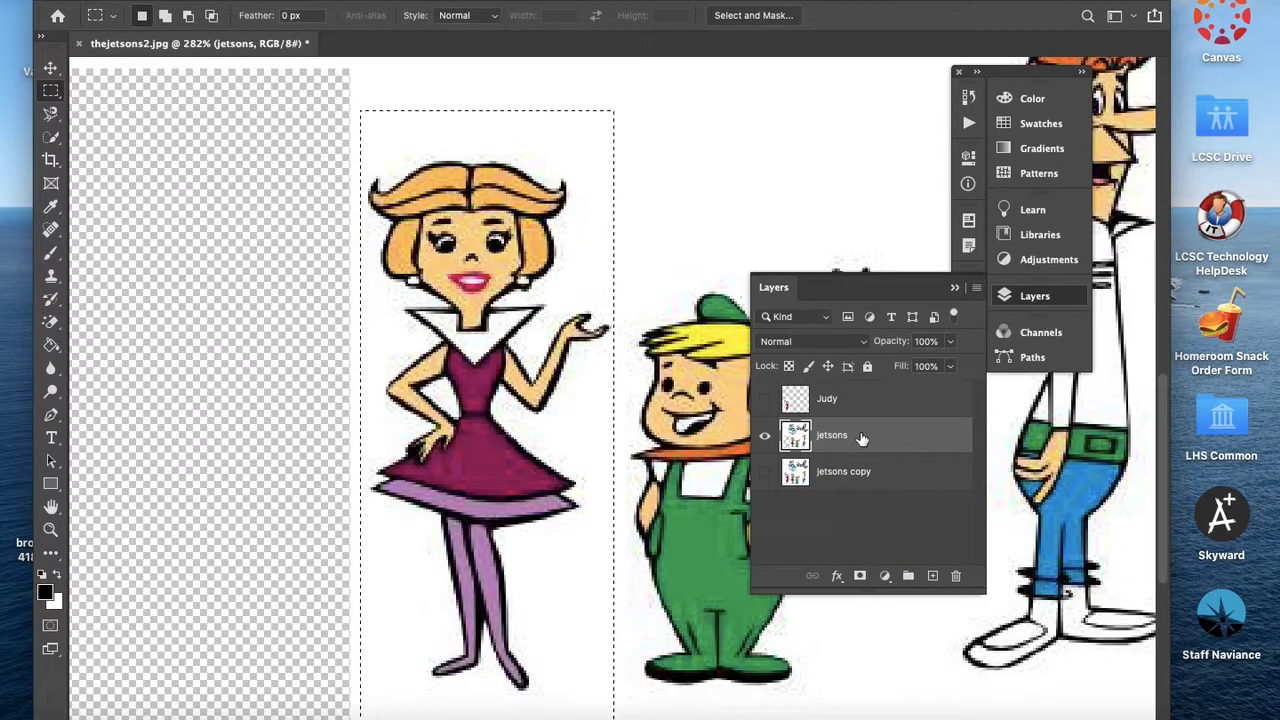
key("super+x")
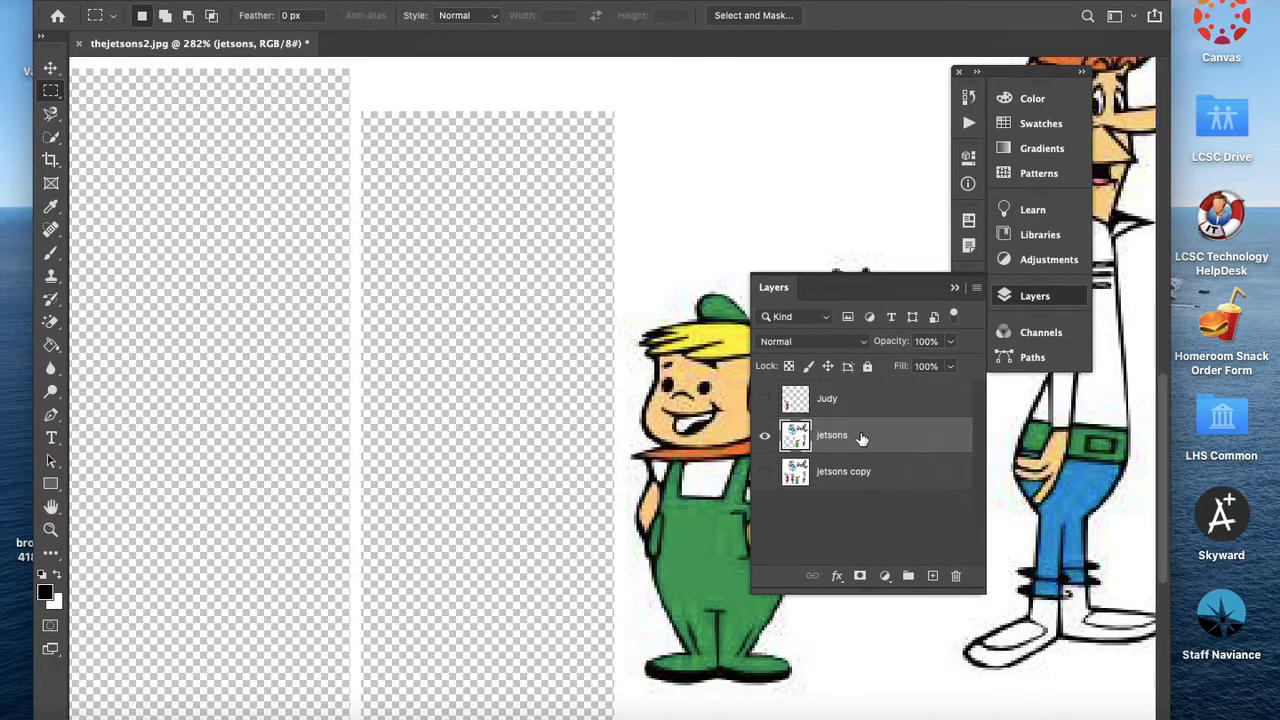
key("super+v")
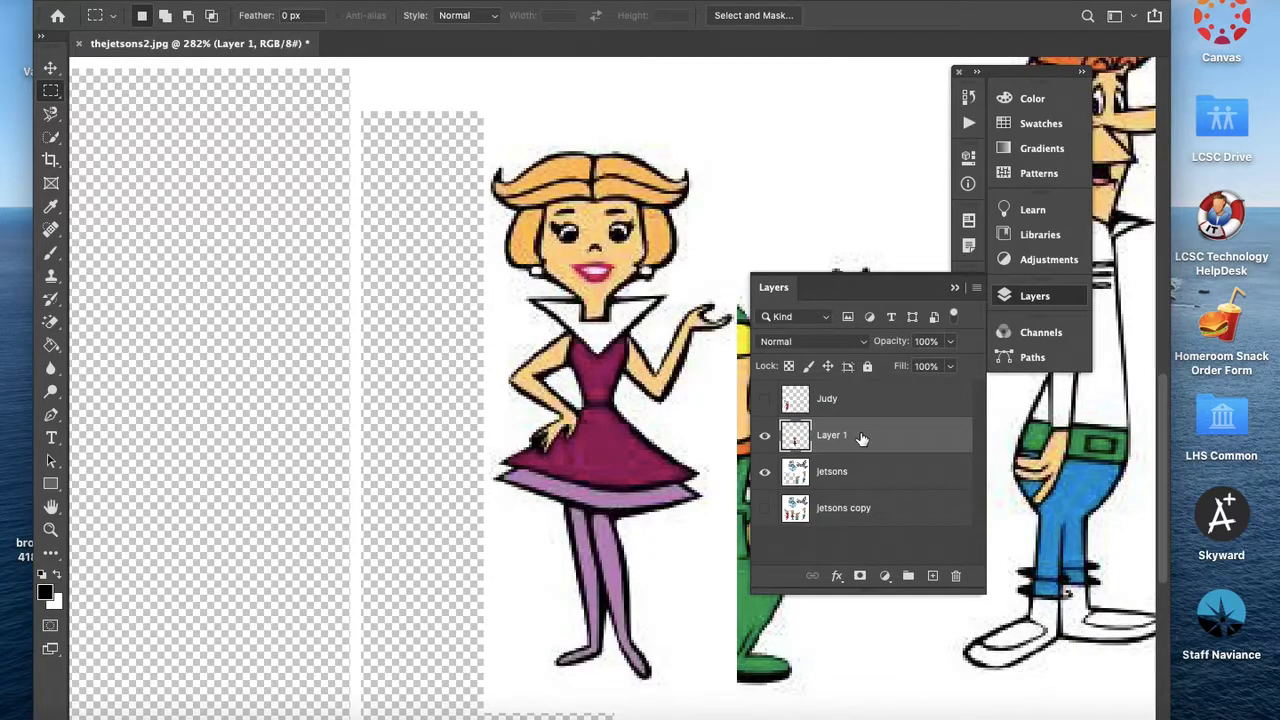
Step: Rename the pasted woman's layer as Jane and hide it
double_click(829, 434)
type("Jane")
key("Return")
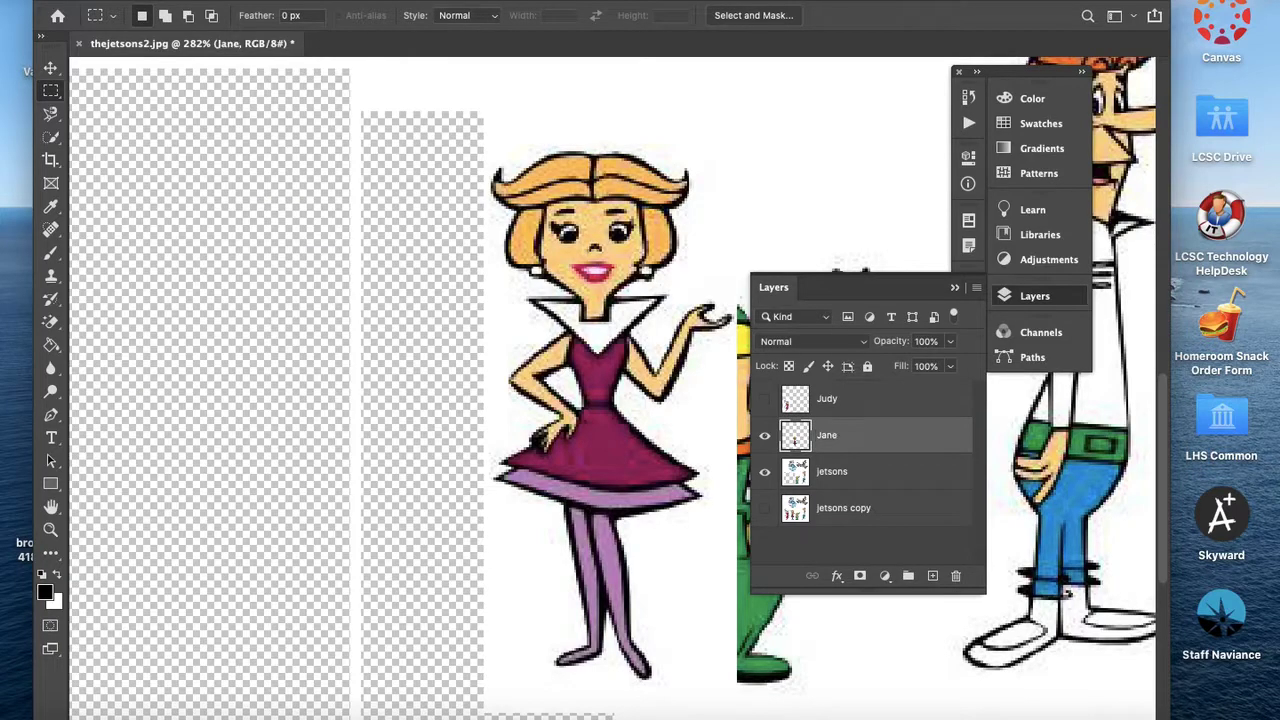
left_click(765, 435)
Step: Make the jetsons layer active and outline the boy in green overalls, including his cap antenna, with the freehand Lasso
left_click(855, 476)
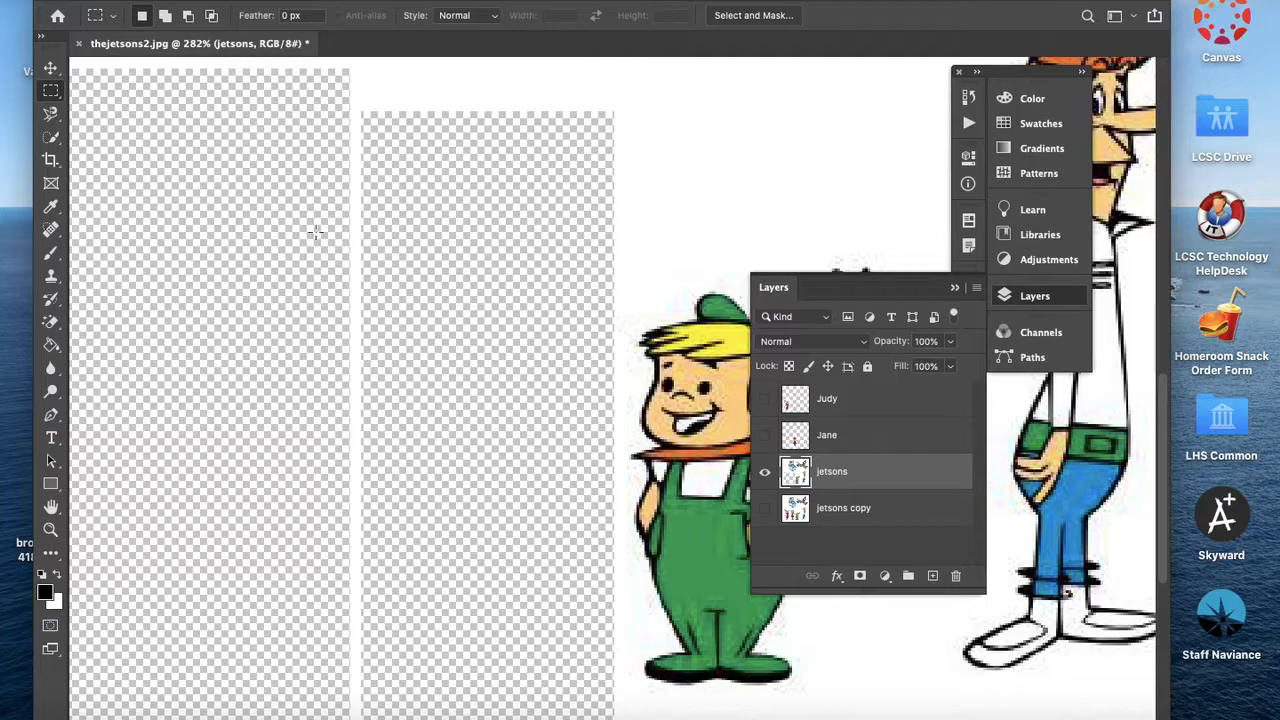
left_click_drag(621, 300, 432, 245)
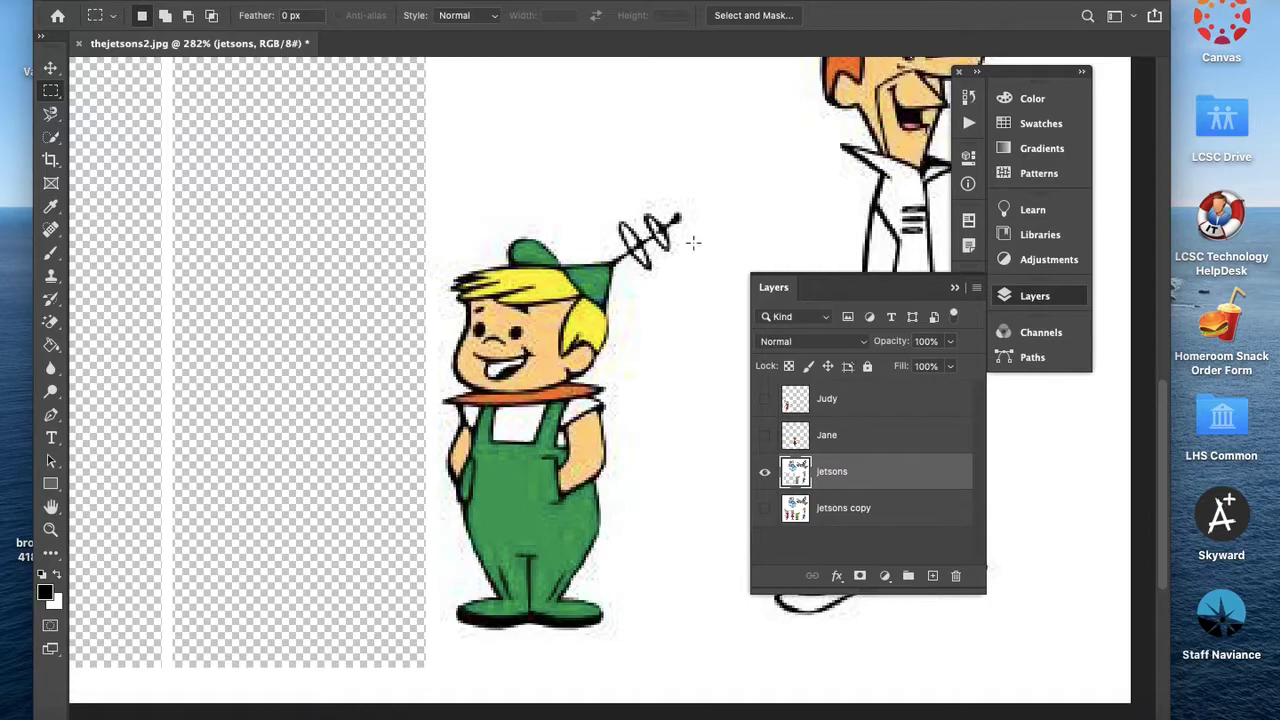
left_click(52, 114)
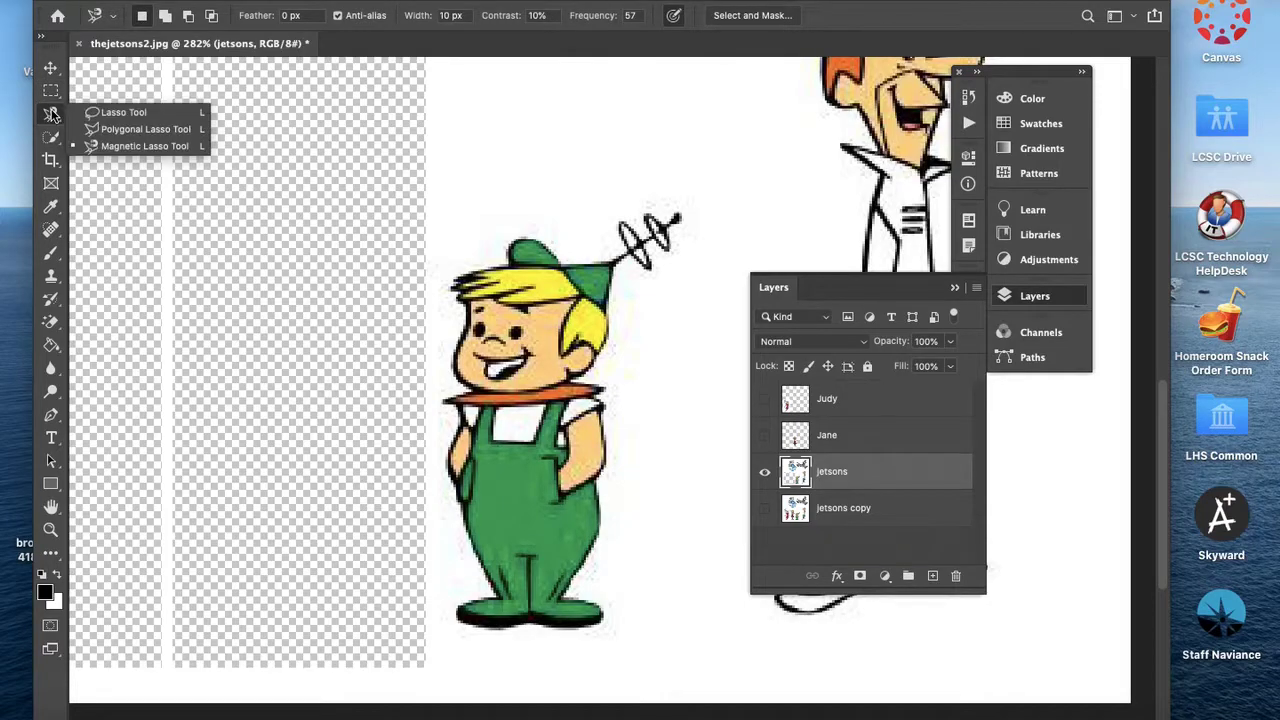
left_click(97, 108)
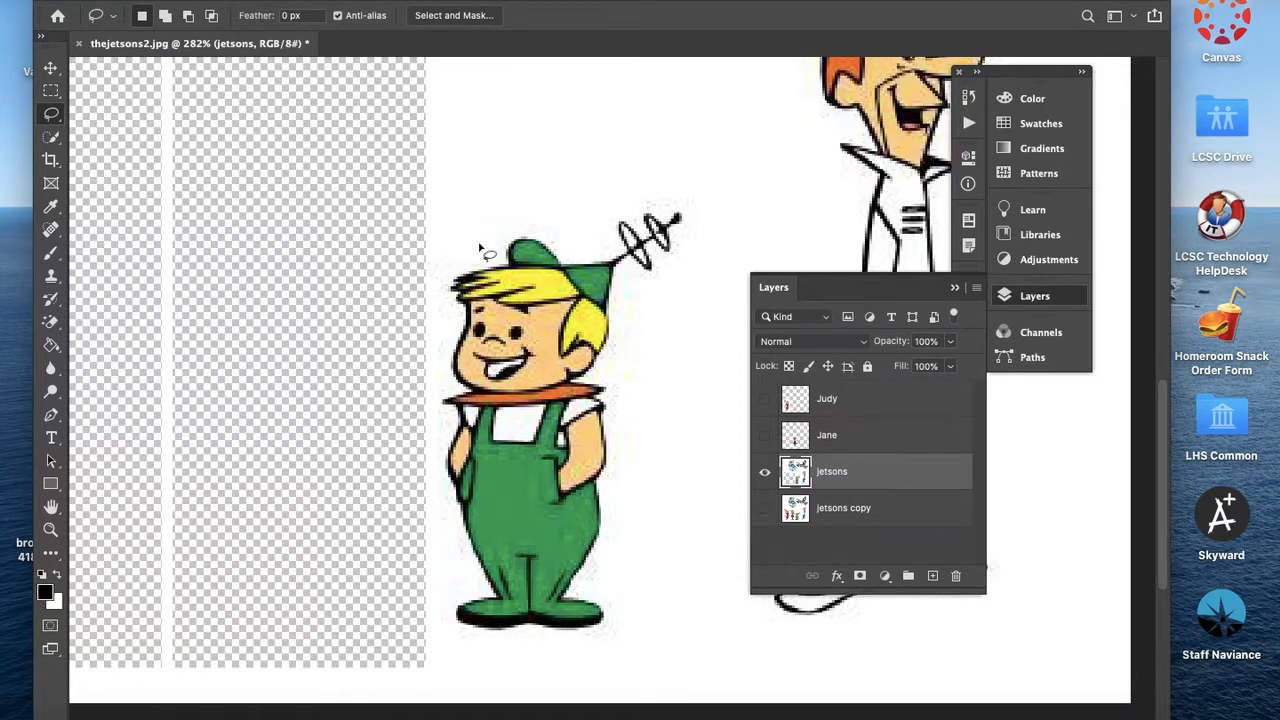
mouse_move(450, 249)
left_mouse_down()
mouse_move(534, 214)
mouse_move(595, 240)
mouse_move(656, 188)
mouse_move(701, 205)
mouse_move(703, 226)
mouse_move(633, 297)
mouse_move(622, 330)
mouse_move(625, 612)
mouse_move(598, 647)
mouse_move(471, 659)
mouse_move(439, 621)
mouse_move(445, 266)
left_mouse_up()
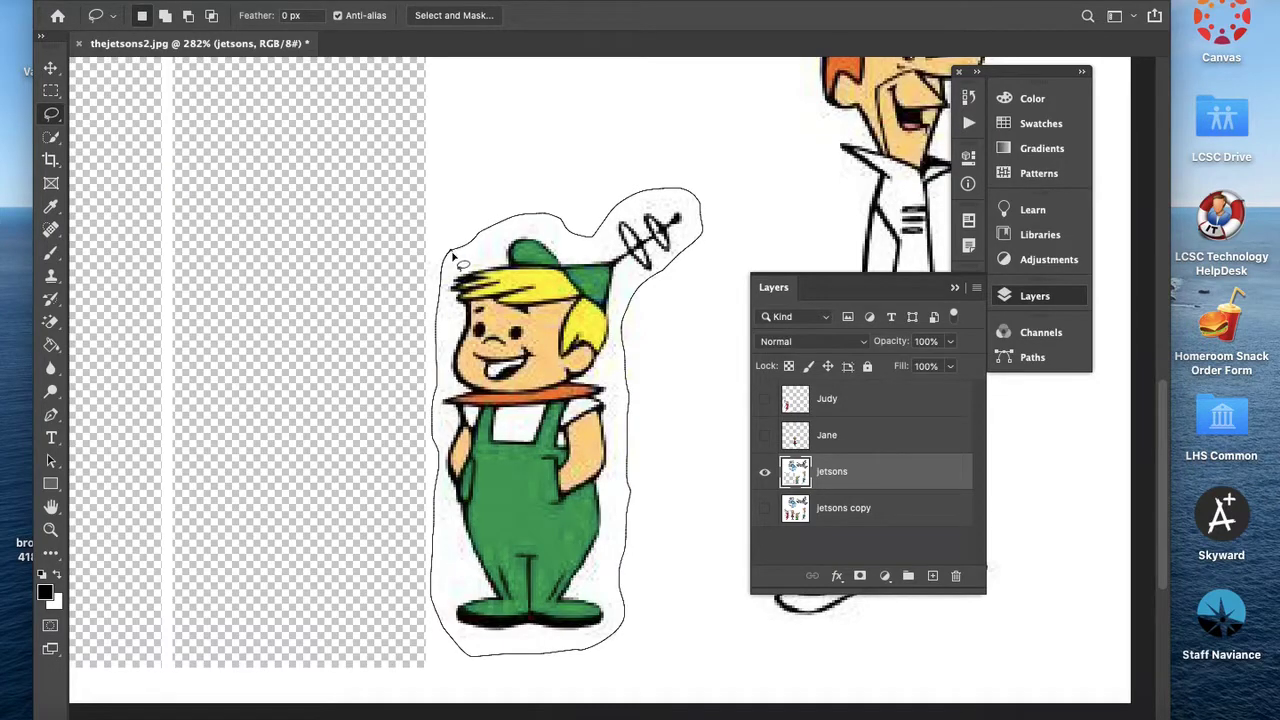
left_click_drag(451, 248, 456, 254)
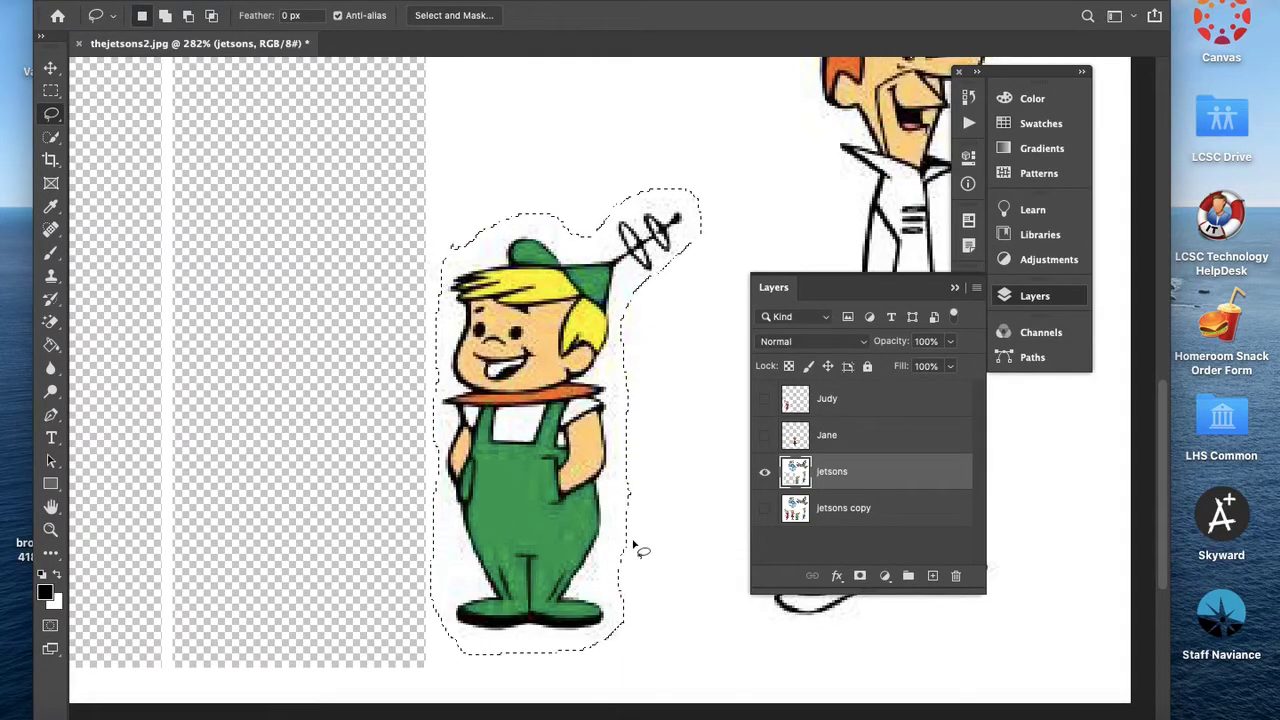
Step: Cut the selected boy and paste him onto a new layer named elroy
key("Delete")
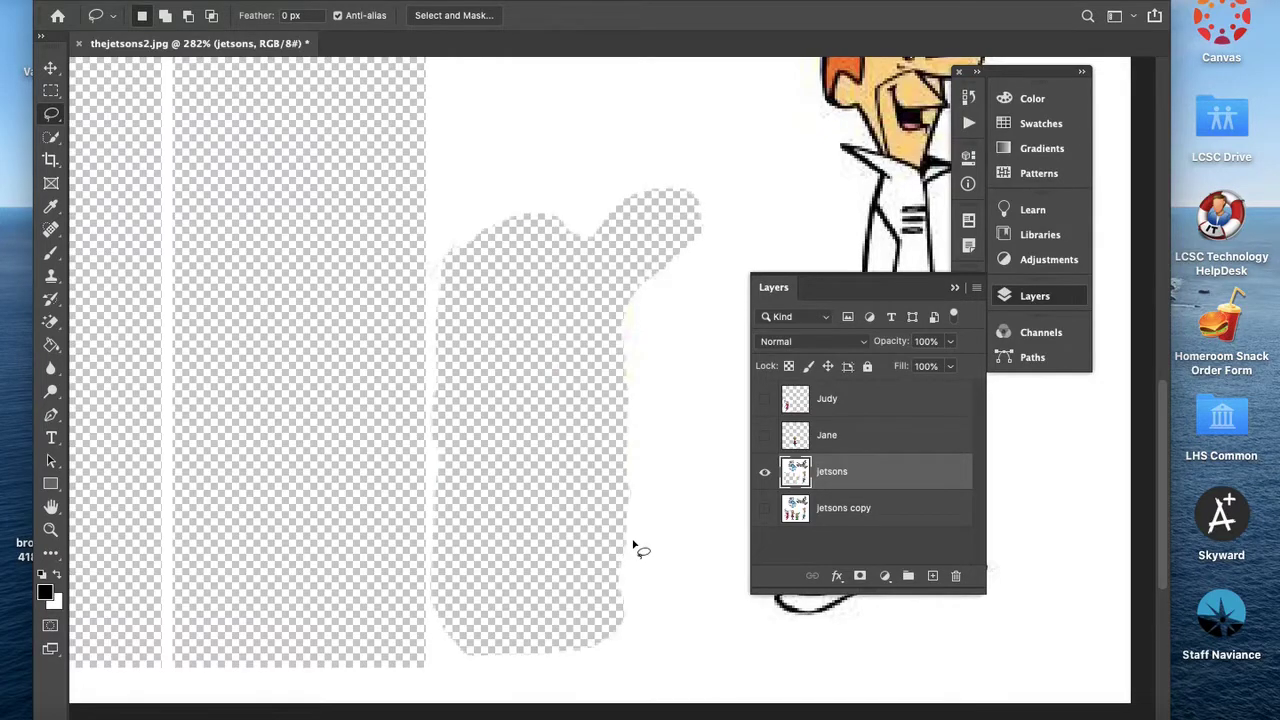
key("super+v")
double_click(829, 475)
type("E")
key("Return")
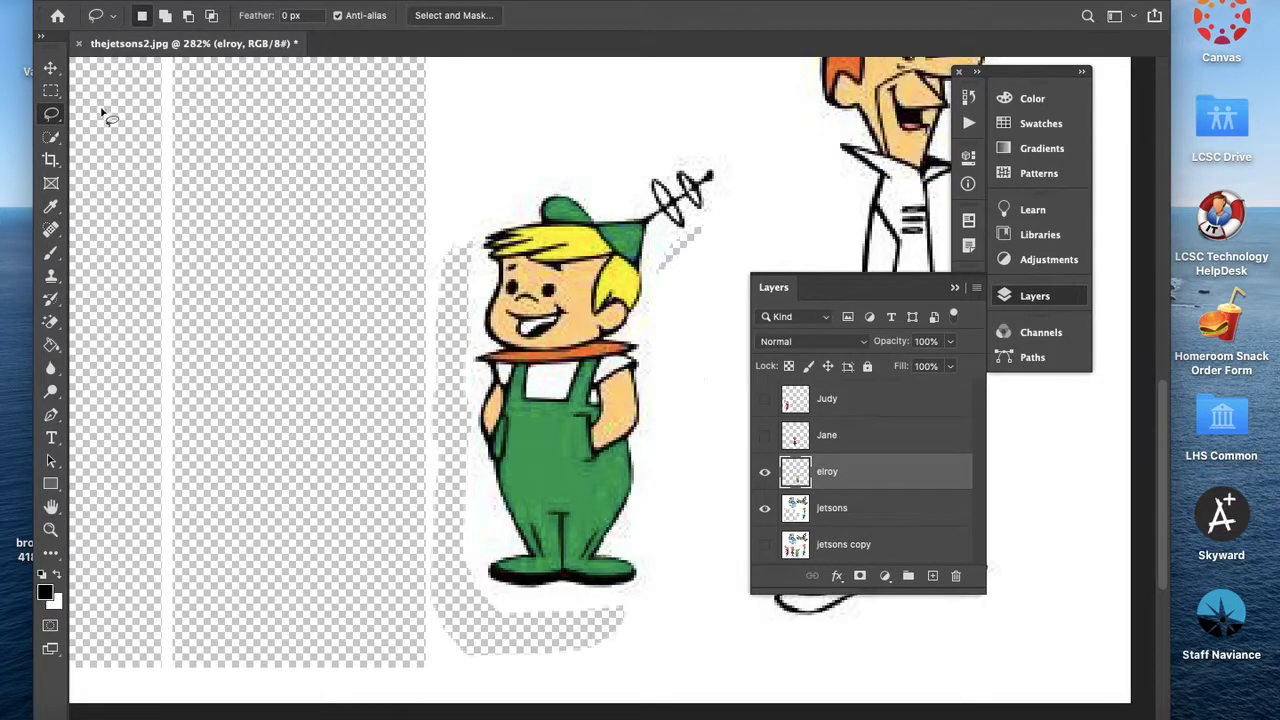
Step: Move the elroy cutout back over the gap it was cut from and hide its layer
left_click(50, 67)
mouse_move(551, 339)
left_mouse_down()
mouse_move(516, 371)
mouse_move(527, 409)
mouse_move(521, 381)
left_mouse_up()
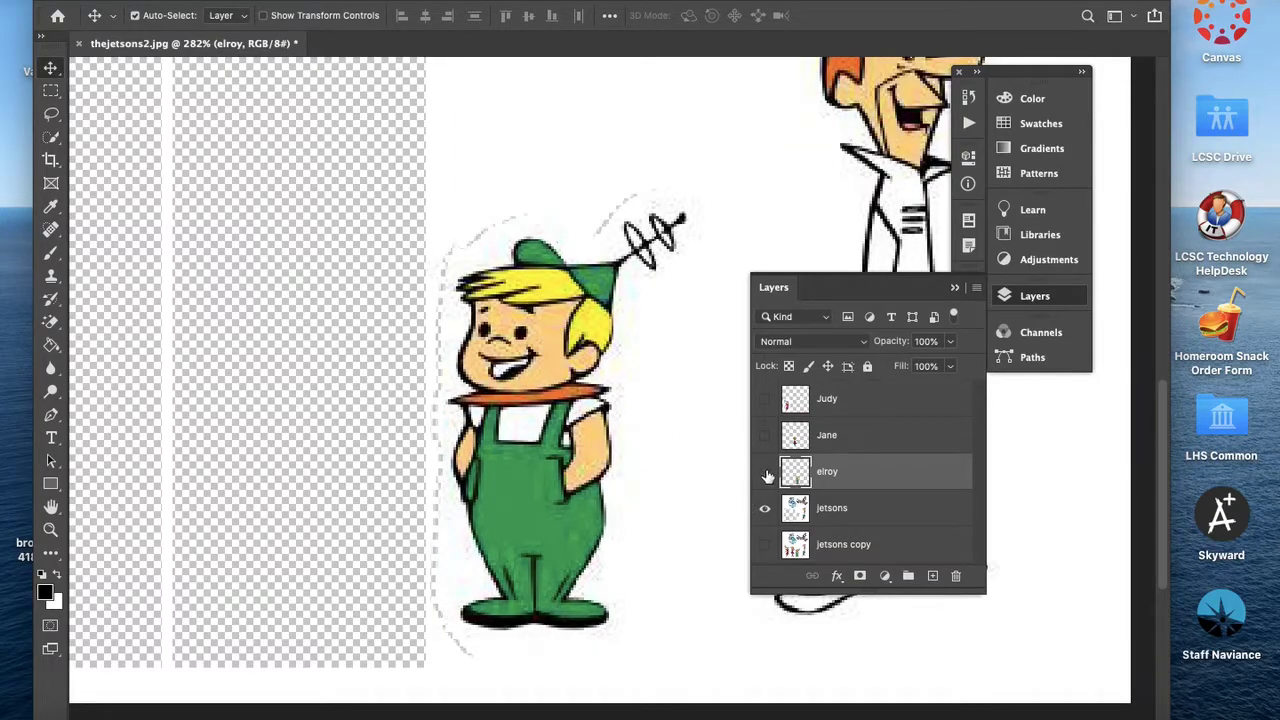
left_click(765, 472)
Step: Make the jetsons layer active and outline the red-haired man from head to shoes with the Polygonal Lasso
left_click(860, 517)
left_click_drag(694, 449, 404, 534)
key("super+minus")
scroll(404, 533, "up", 1)
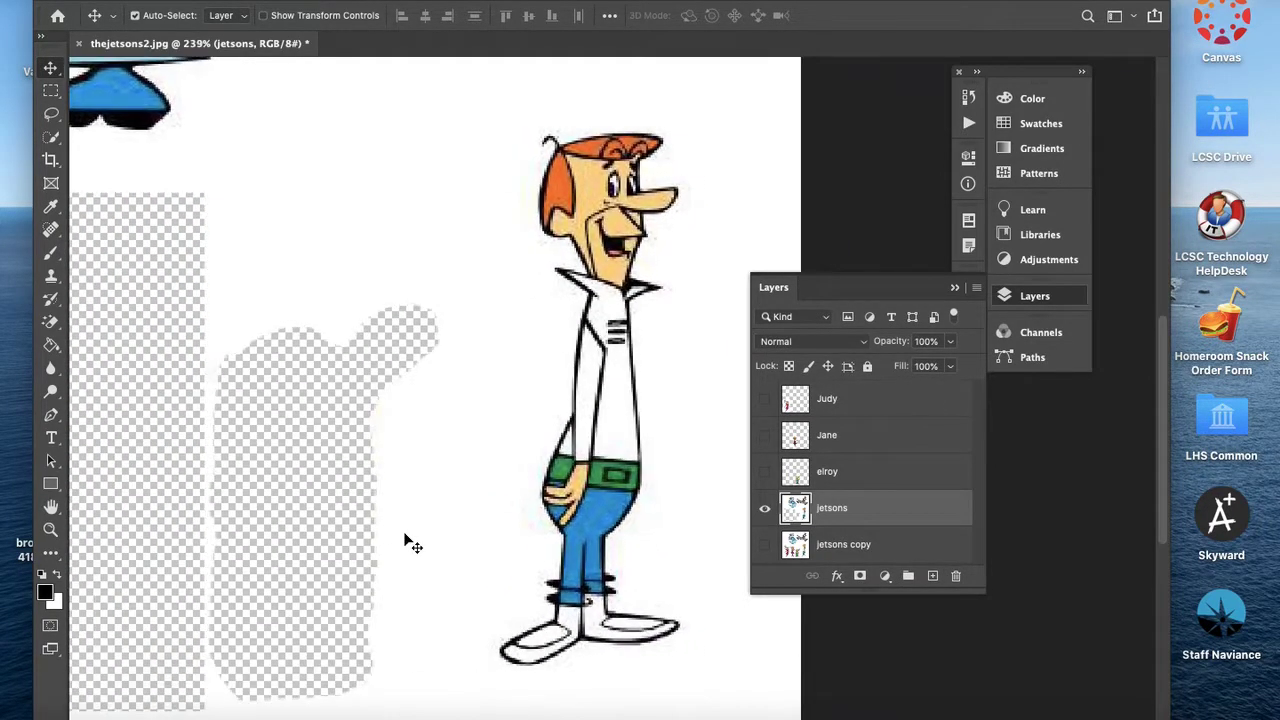
left_click(55, 118)
left_click(55, 118)
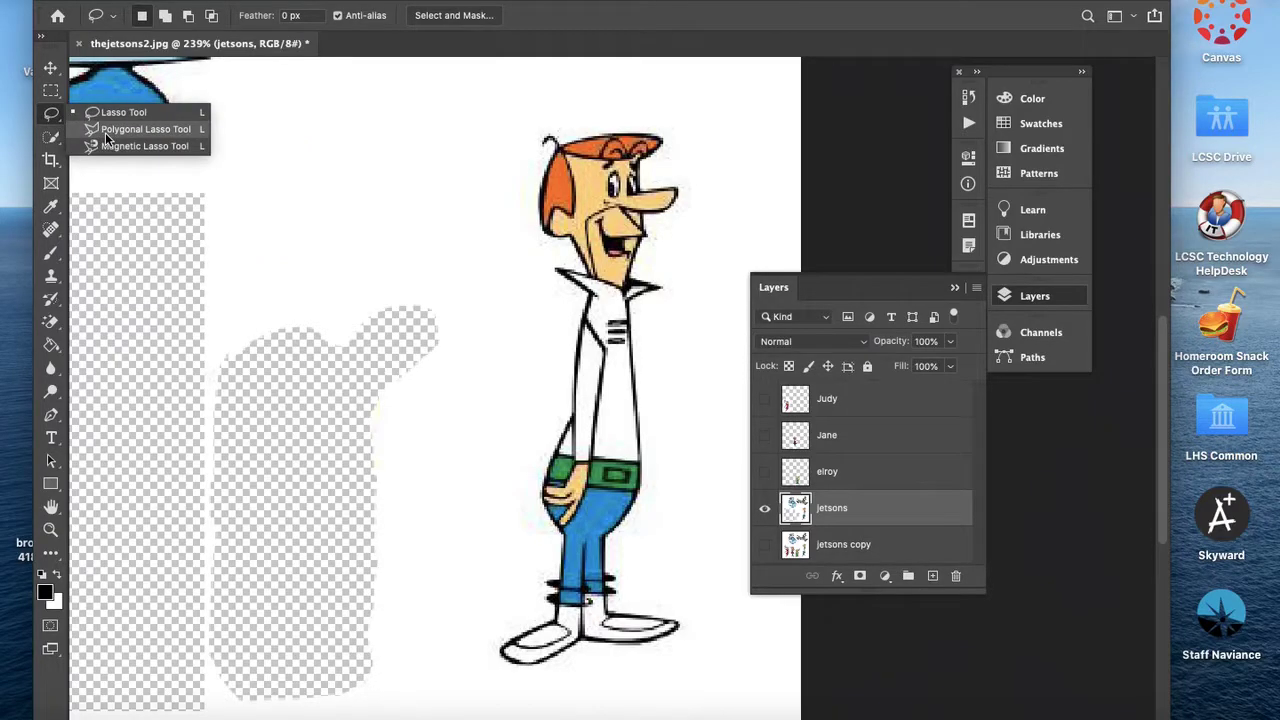
left_click(105, 130)
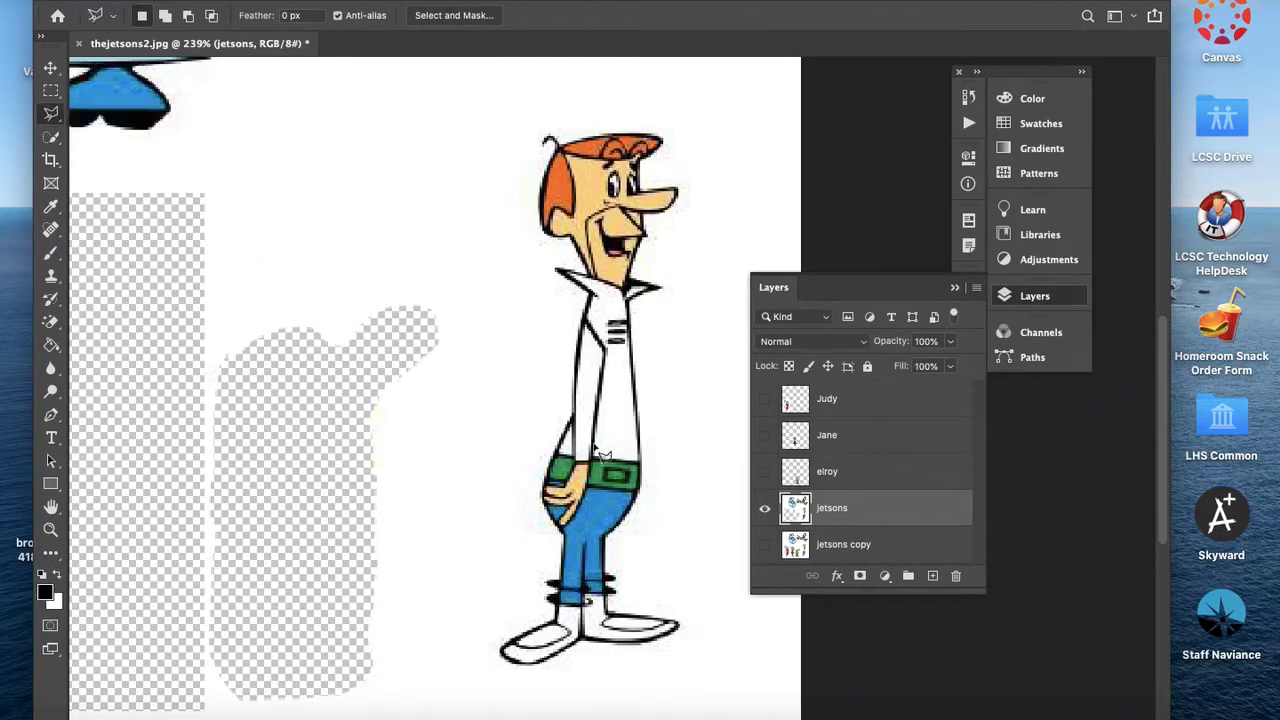
left_click(478, 642)
left_click(522, 611)
mouse_move(533, 462)
left_mouse_down()
mouse_move(566, 370)
mouse_move(565, 300)
mouse_move(532, 268)
mouse_move(519, 187)
mouse_move(547, 114)
mouse_move(630, 110)
mouse_move(700, 137)
mouse_move(706, 203)
mouse_move(665, 268)
mouse_move(683, 310)
mouse_move(648, 320)
mouse_move(659, 483)
mouse_move(625, 597)
mouse_move(683, 618)
mouse_move(702, 665)
mouse_move(587, 655)
mouse_move(552, 683)
mouse_move(511, 684)
mouse_move(482, 646)
left_mouse_up()
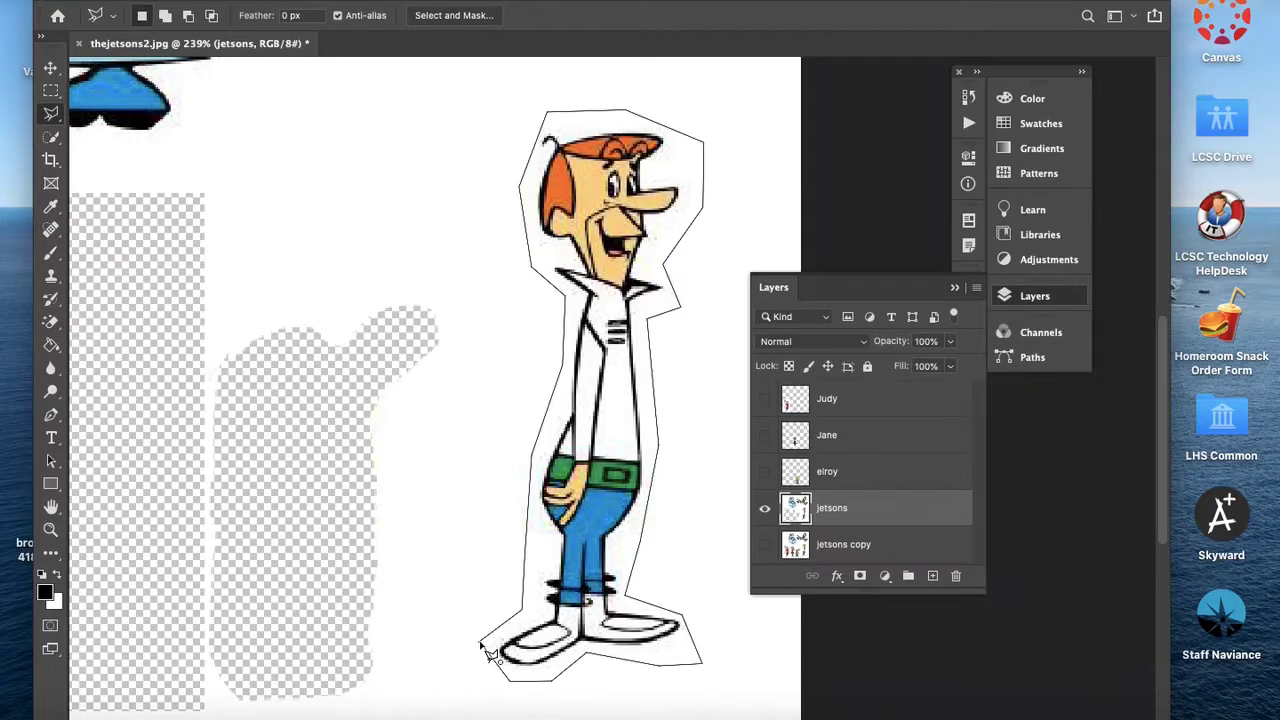
left_click(481, 644)
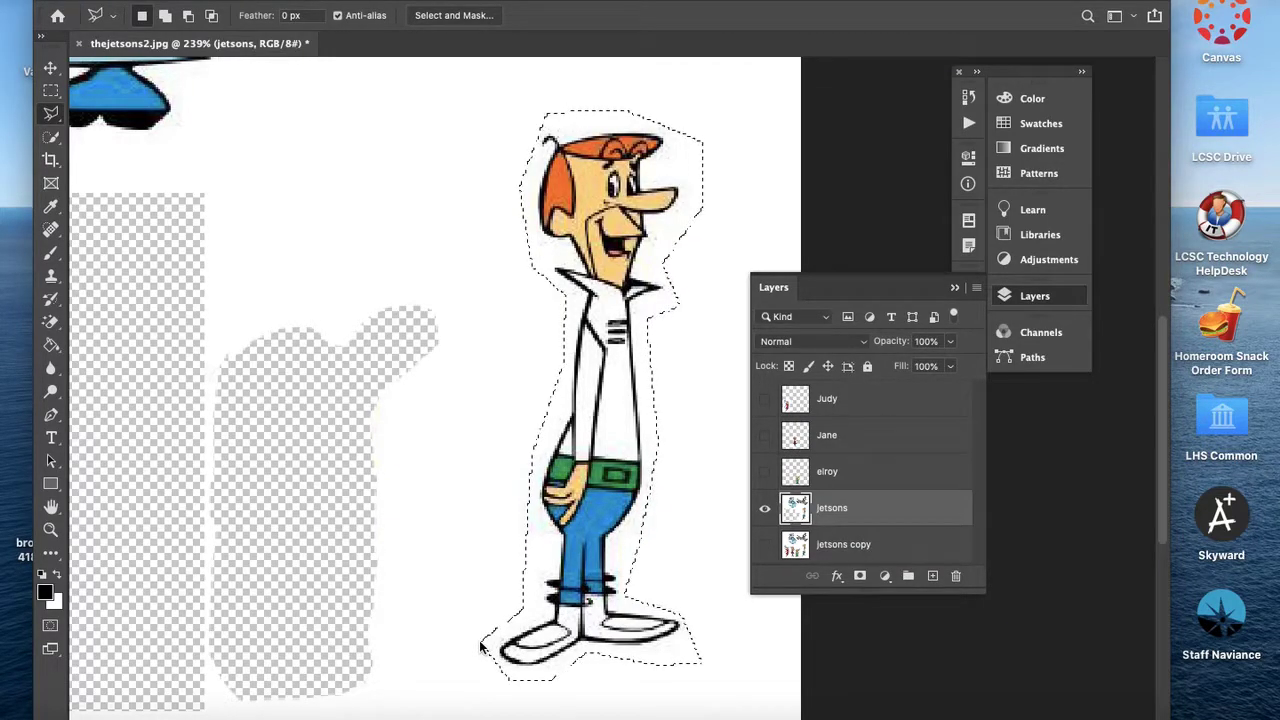
Step: Cut the selected man and paste him onto a new layer named George
key("Delete")
key("super+v")
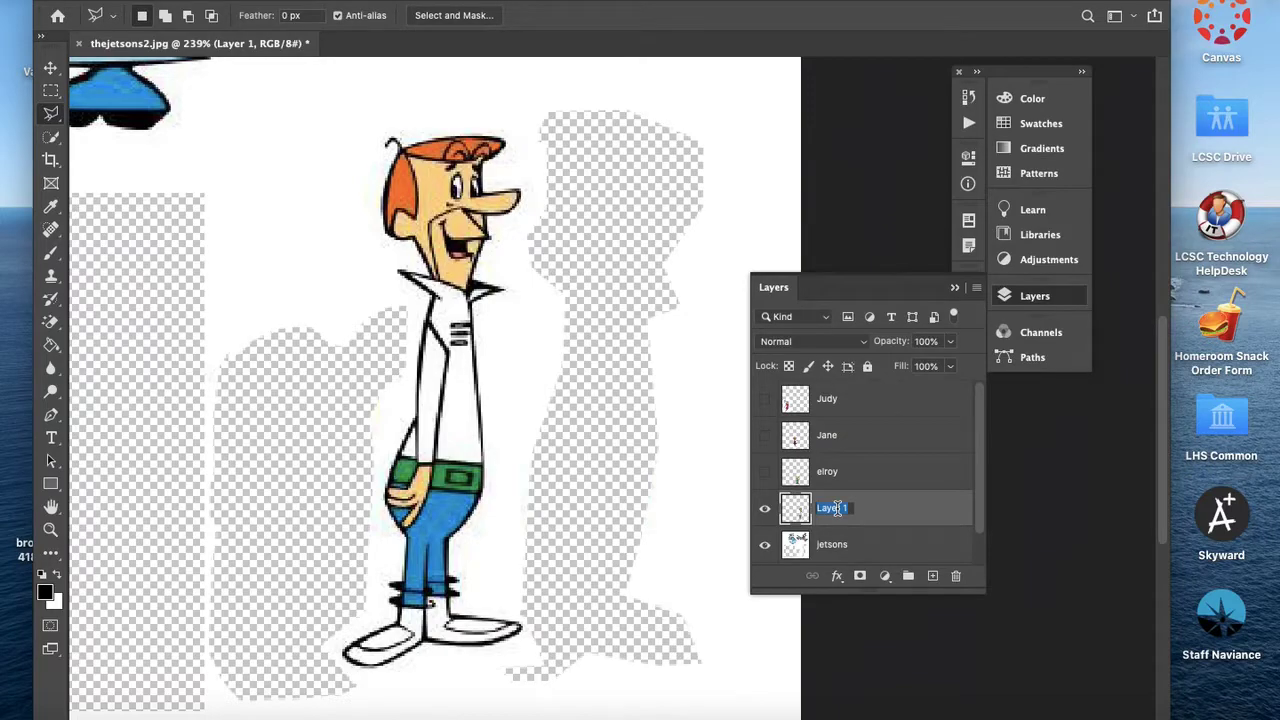
type("George")
key("Return")
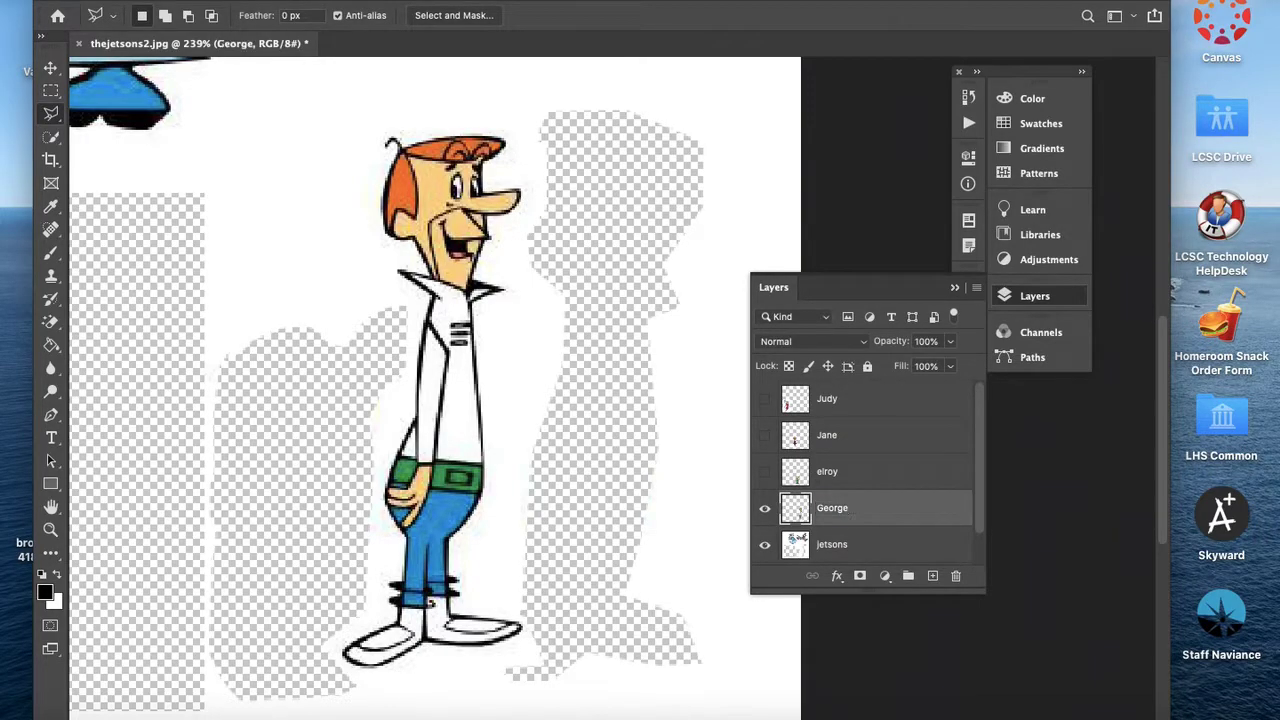
Step: Make the jetsons layer active again and hide the George layer
left_click(855, 545)
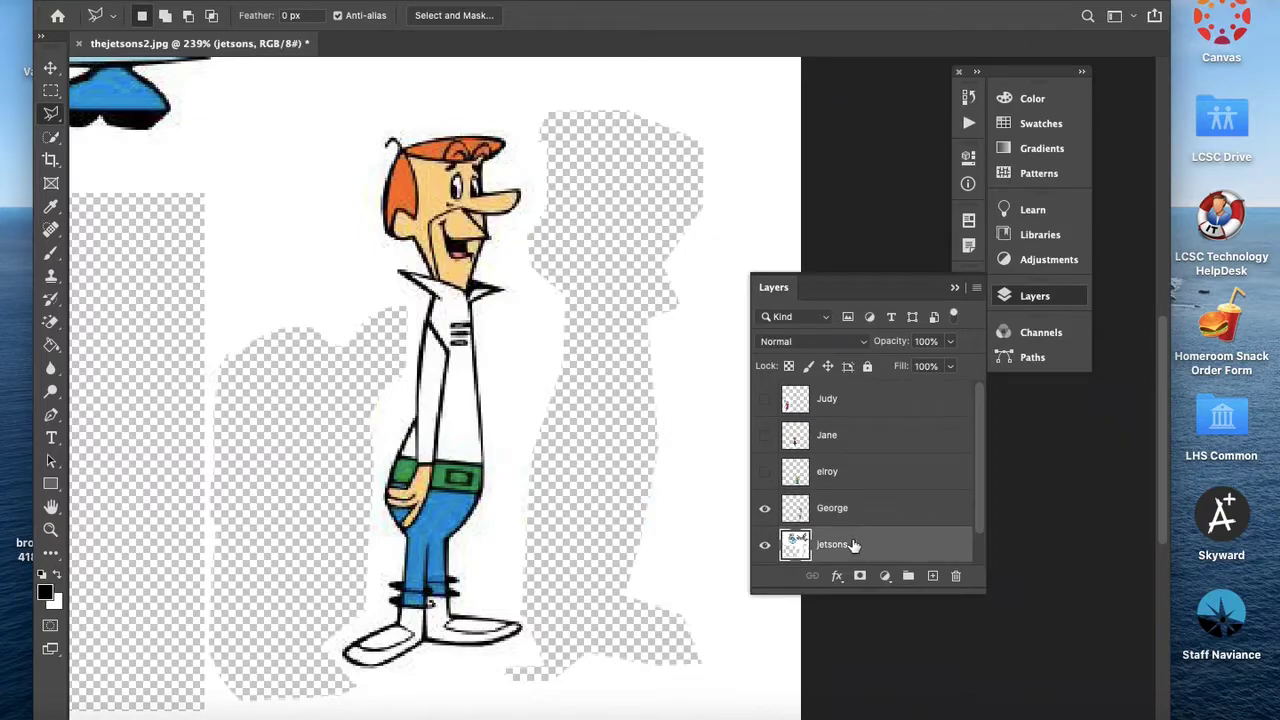
left_click(765, 510)
Step: Outline the running grey dog closely from tail to paws with the Polygonal Lasso on the jetsons layer
scroll(657, 380, "up", 10)
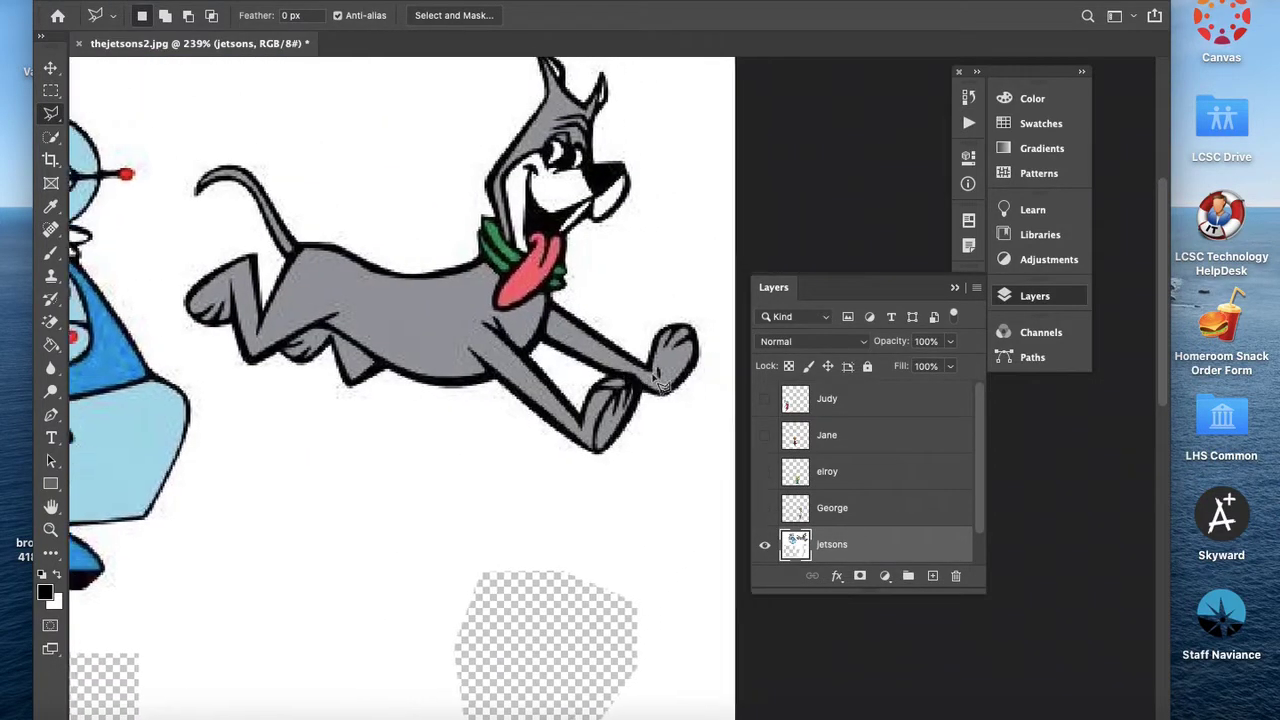
scroll(657, 380, "up", 3)
scroll(657, 382, "right", 2)
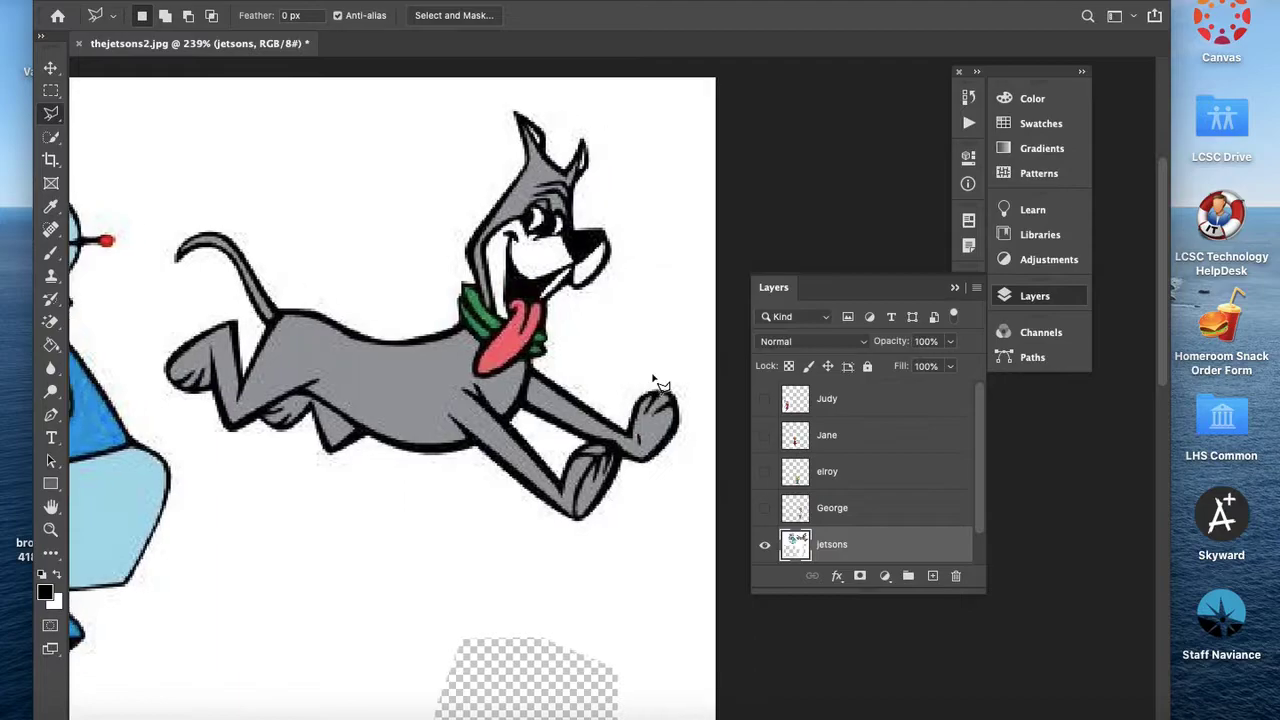
left_click(175, 202)
left_click(274, 231)
left_click(347, 297)
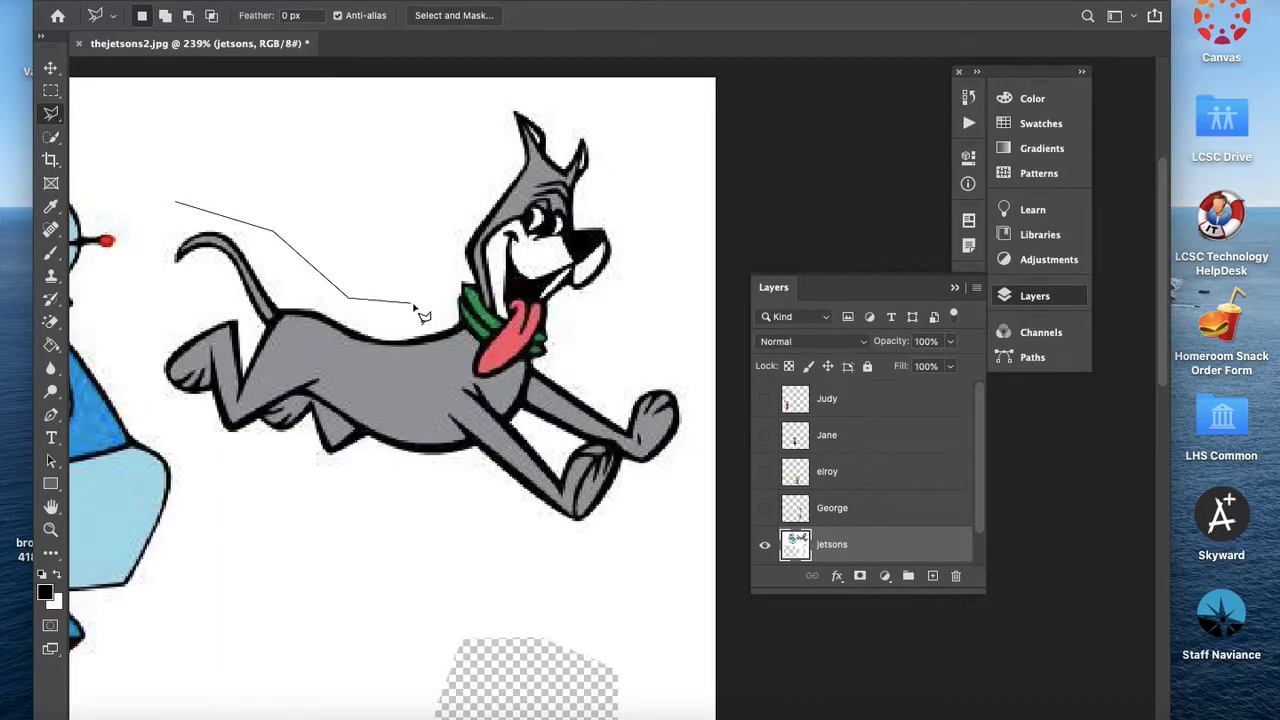
left_click(432, 304)
left_click(479, 188)
left_click(508, 96)
left_click(548, 104)
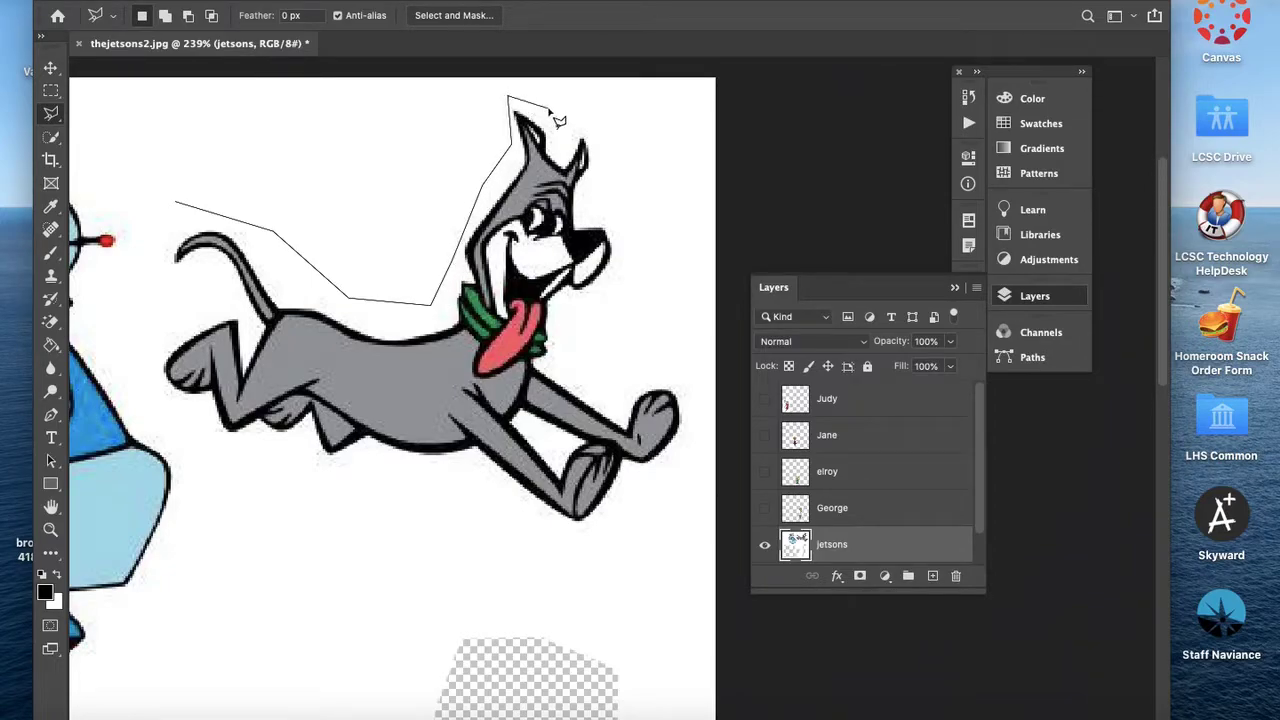
left_click(560, 152)
left_click(580, 122)
left_click(608, 150)
left_click(592, 190)
left_click(596, 214)
left_click(638, 237)
left_click(624, 285)
left_click(572, 305)
left_click(555, 350)
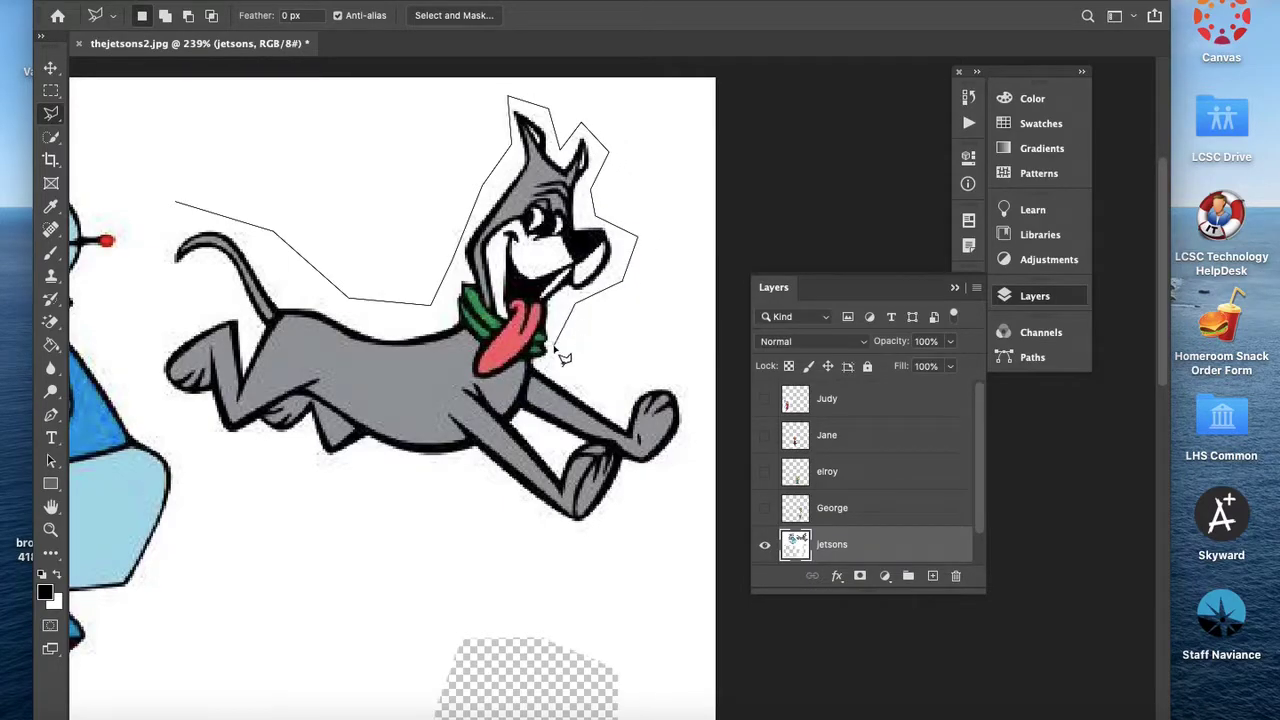
left_click(570, 384)
left_click(616, 407)
left_click(652, 378)
left_click(692, 400)
left_click(681, 462)
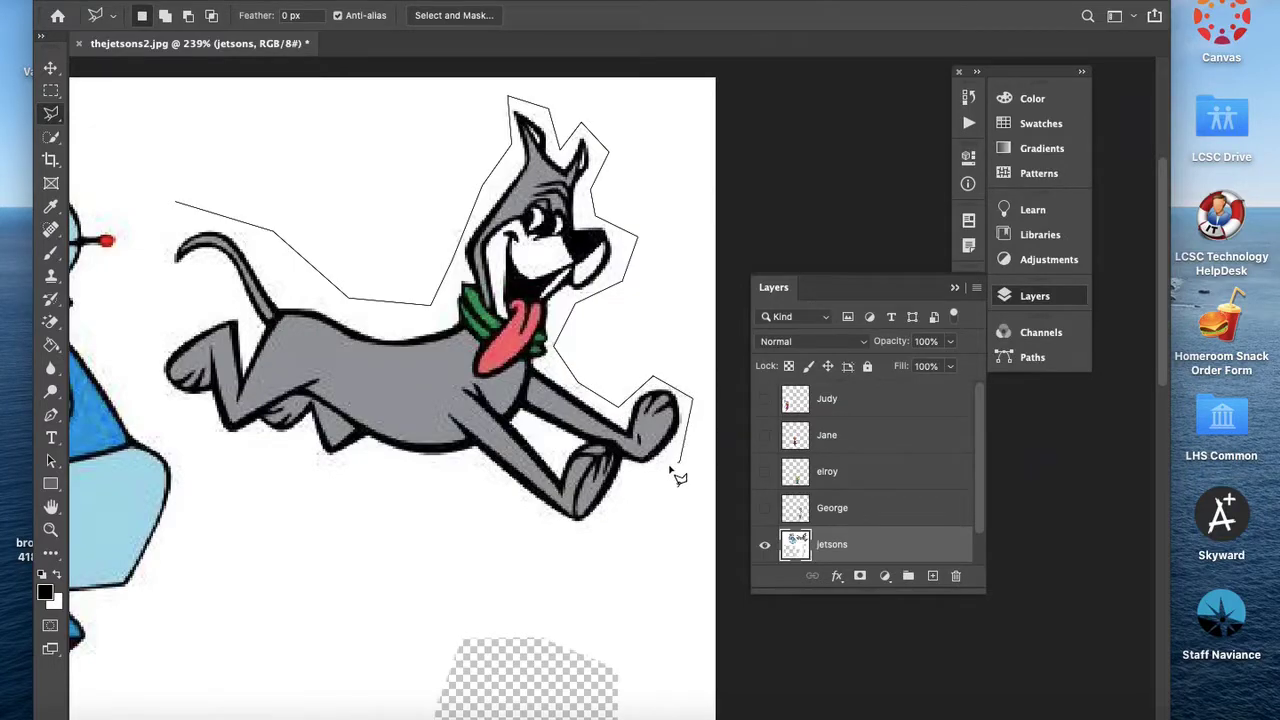
left_click(604, 522)
left_click(545, 548)
left_click(481, 479)
left_click(392, 460)
left_click(316, 483)
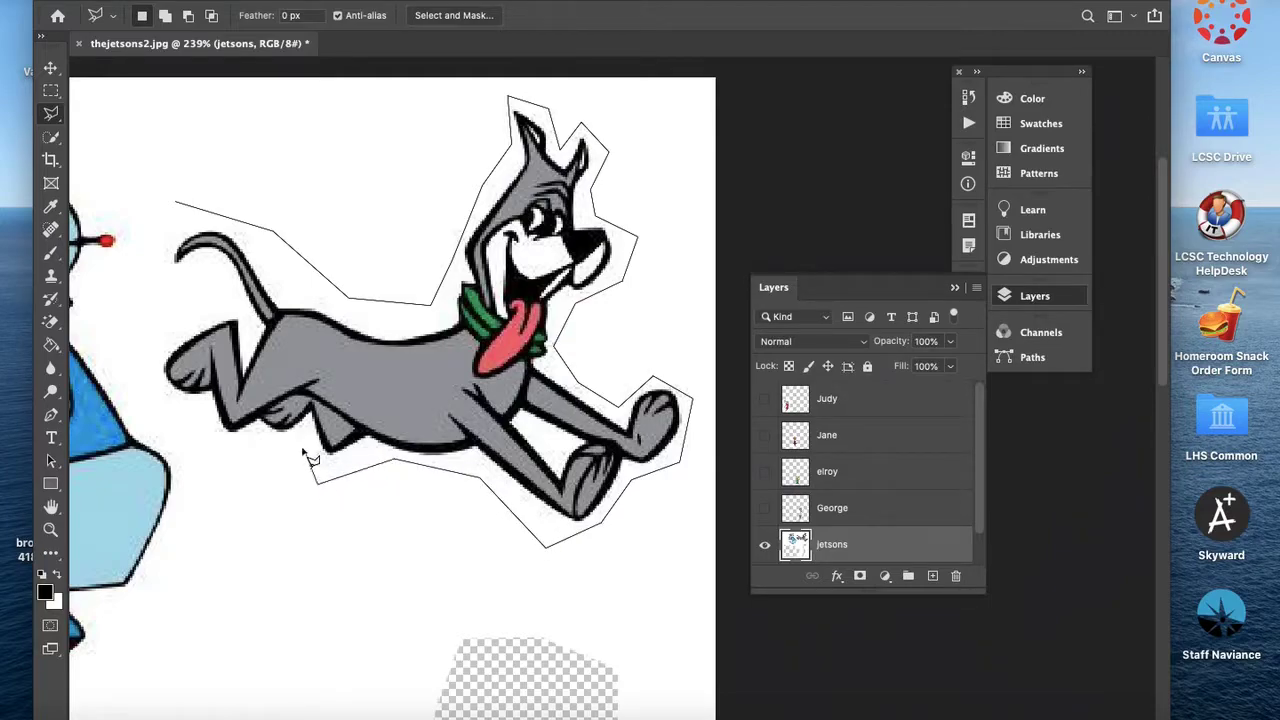
left_click(298, 441)
left_click(228, 439)
left_click(165, 413)
left_click(125, 355)
left_click(141, 279)
left_click(176, 206)
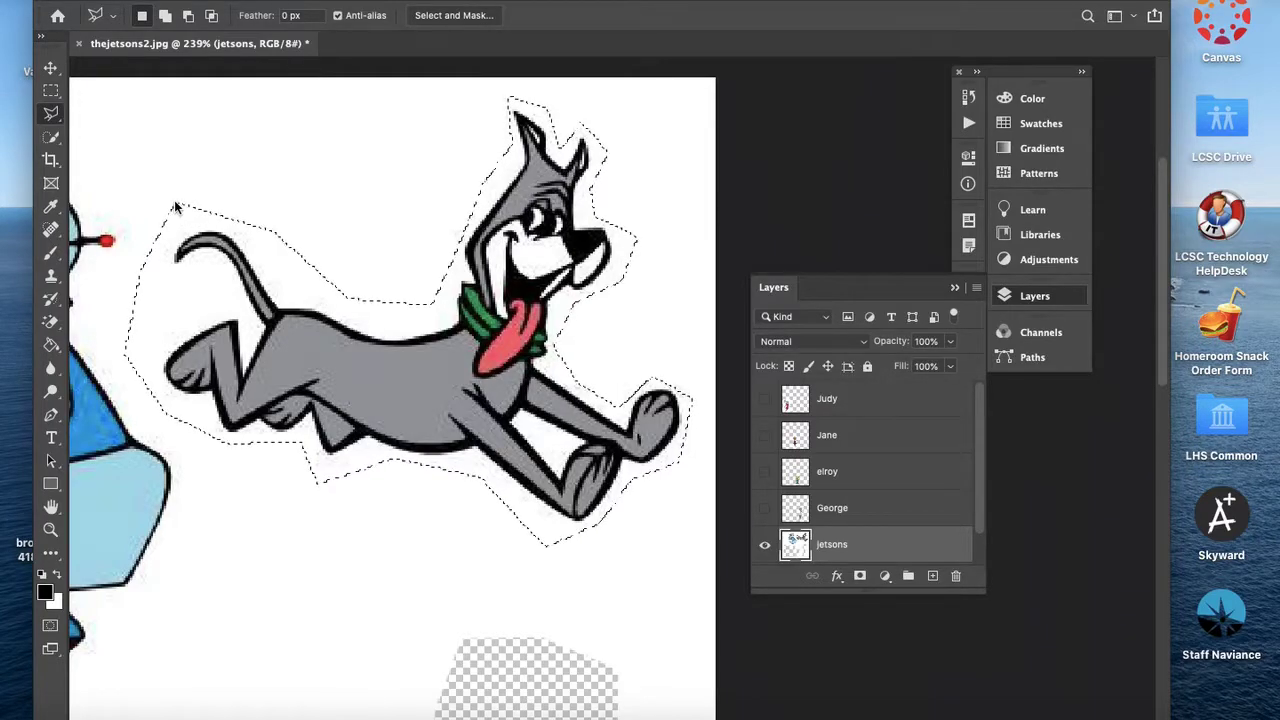
Step: Cut the selected dog, paste it onto a new layer named Dino, and hide that layer
key("super+x")
key("super+v")
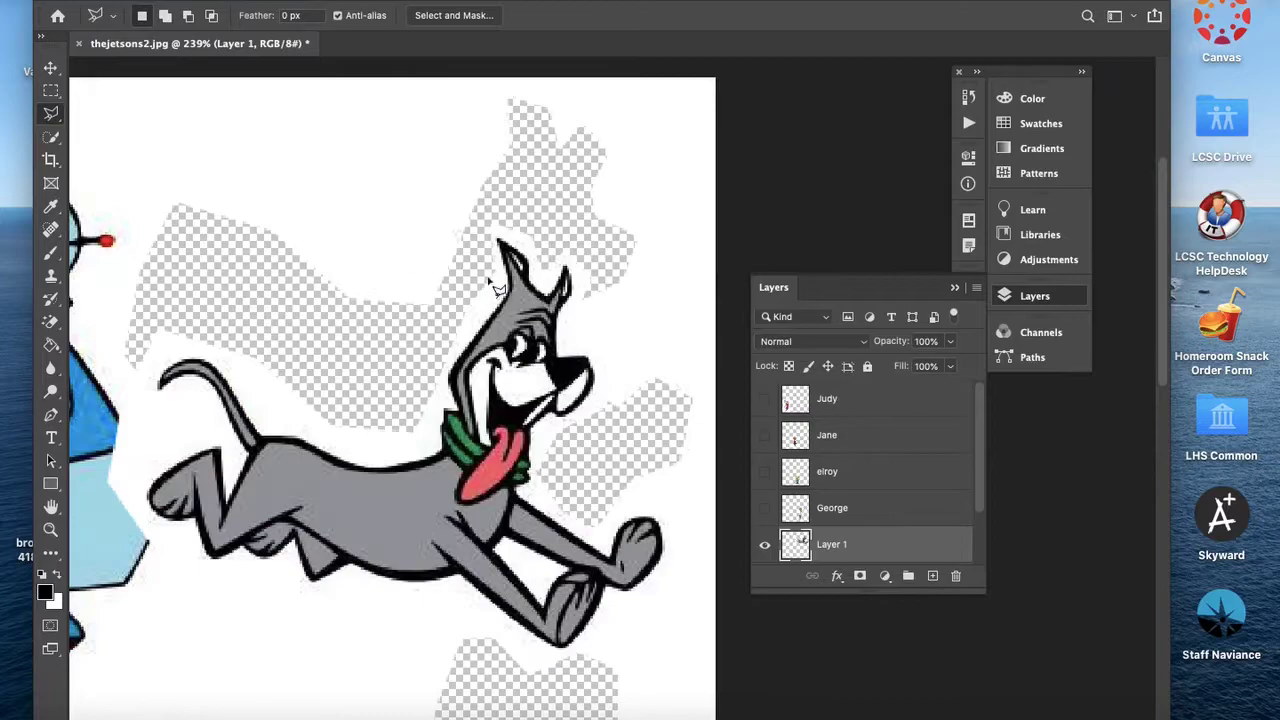
left_click(764, 548)
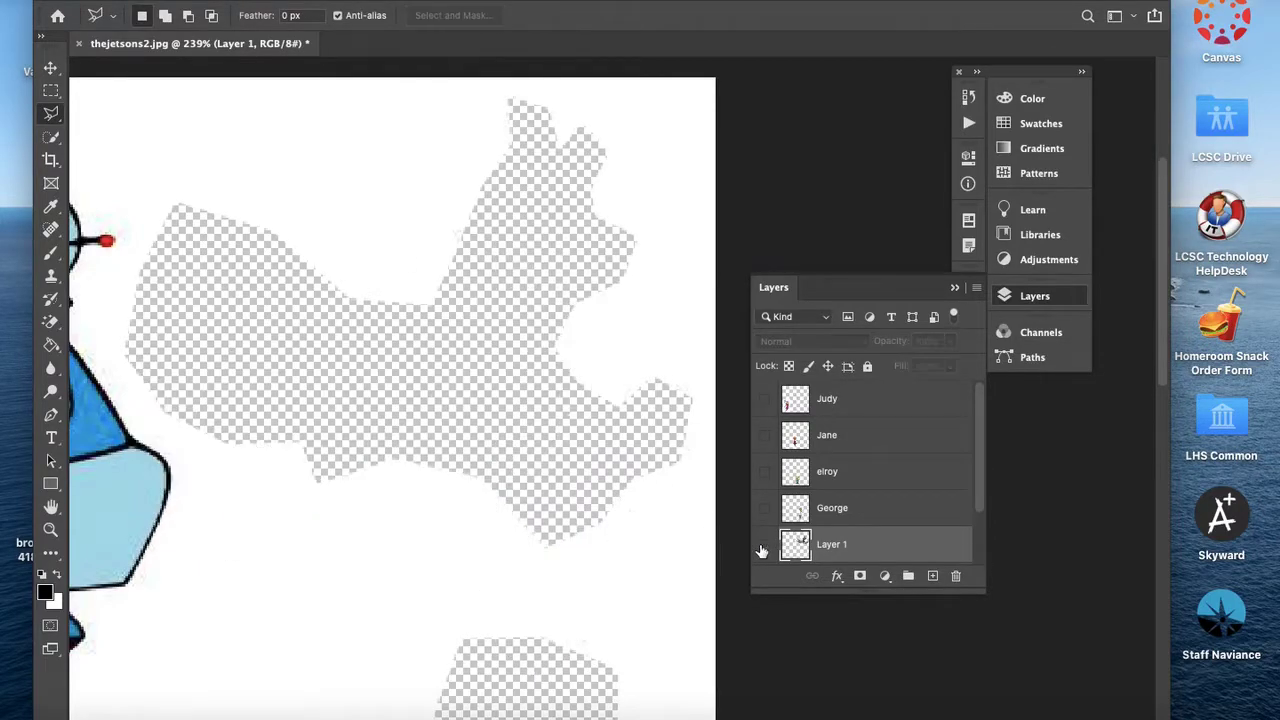
type("Dino")
key("Return")
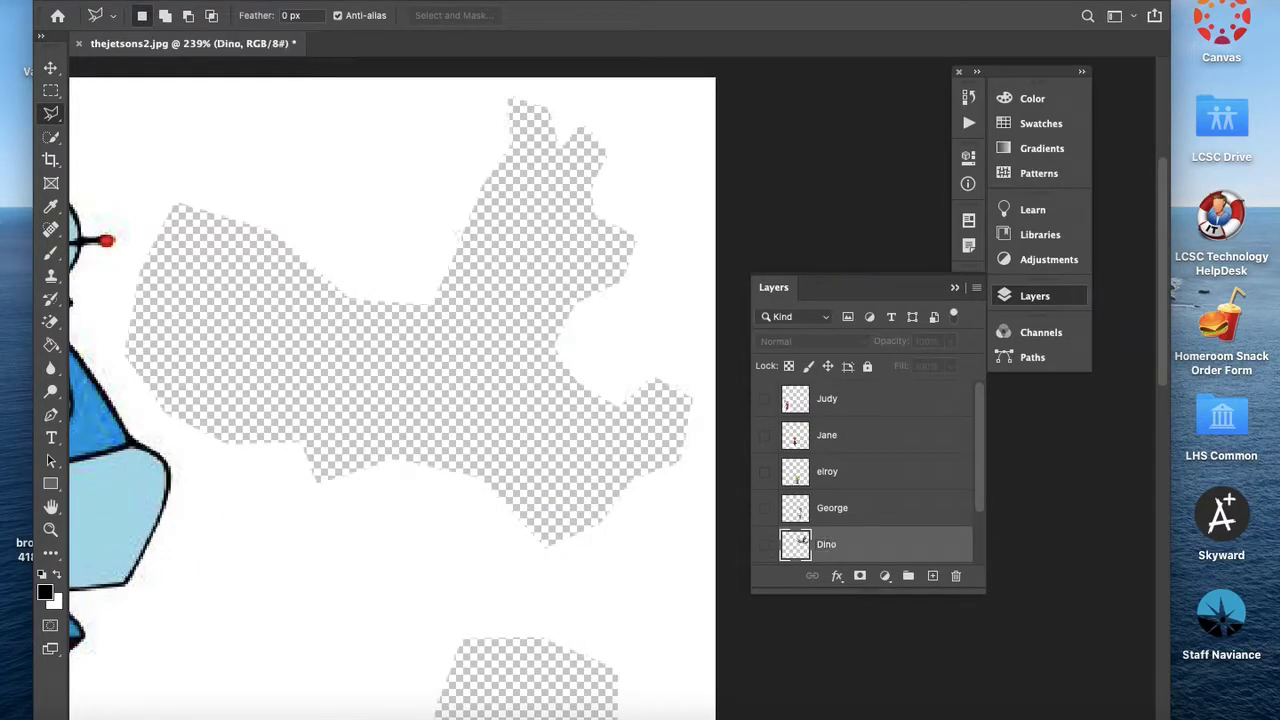
Step: Draw a loose freehand selection around the whole blue robot maid with the Lasso tool
key("space")
left_click_drag(521, 413, 916, 410)
left_click_drag(549, 312, 611, 288)
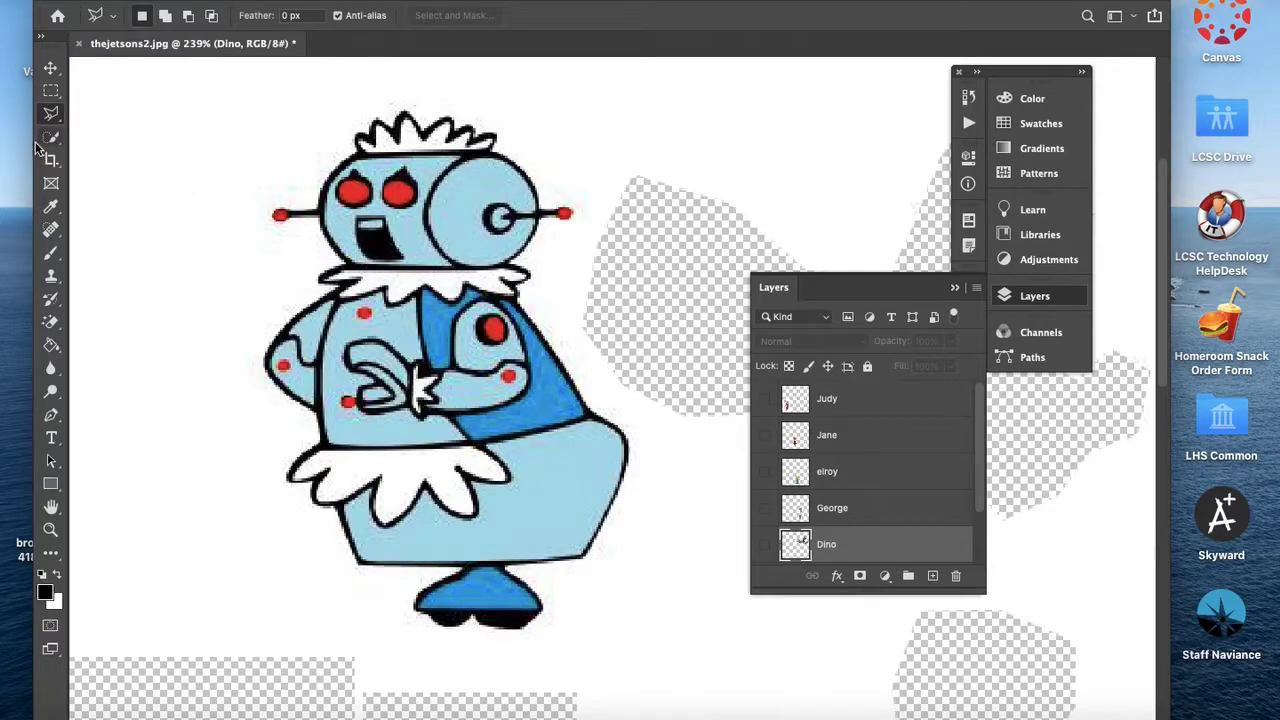
left_click(60, 116)
left_click(105, 113)
mouse_move(289, 128)
left_mouse_down()
mouse_move(414, 89)
mouse_move(531, 100)
mouse_move(612, 210)
mouse_move(563, 322)
mouse_move(685, 488)
mouse_move(606, 610)
mouse_move(537, 647)
mouse_move(400, 638)
mouse_move(224, 398)
mouse_move(242, 246)
mouse_move(277, 144)
left_mouse_up()
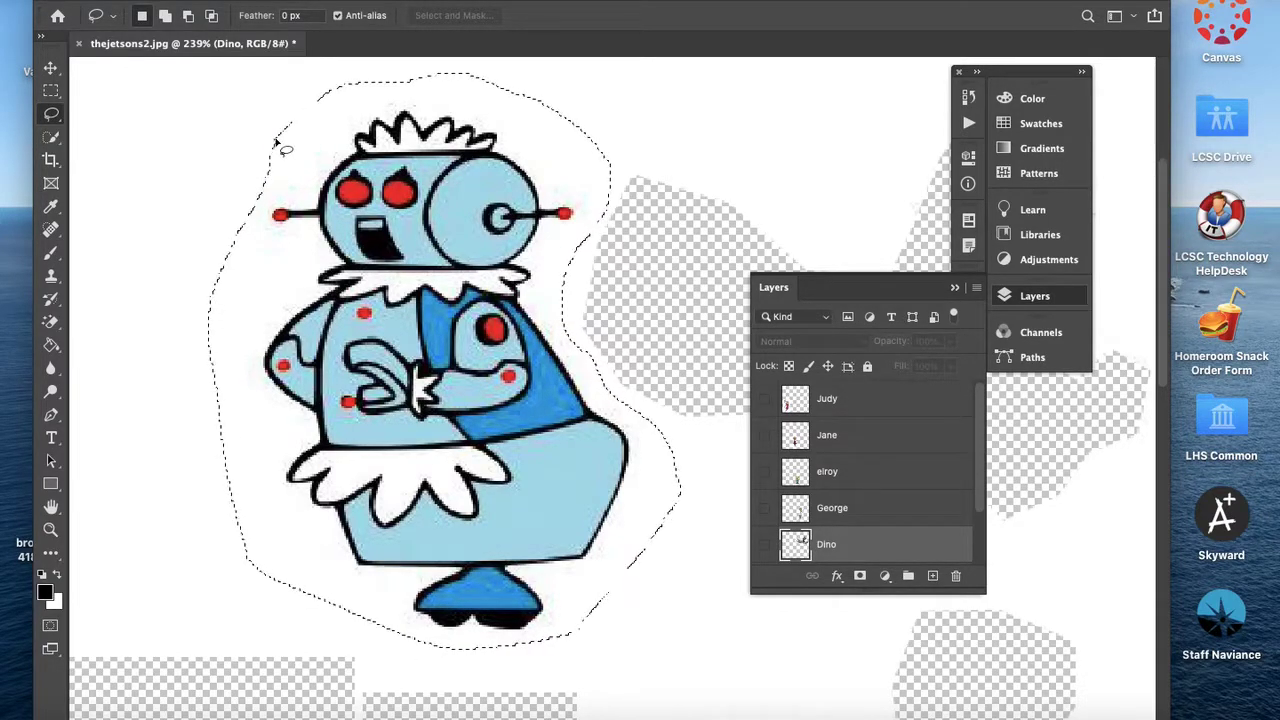
Step: Cut the selected robot from the jetsons layer, paste it onto a new layer named Rosie, and hide that layer
scroll(829, 546, "down", 2)
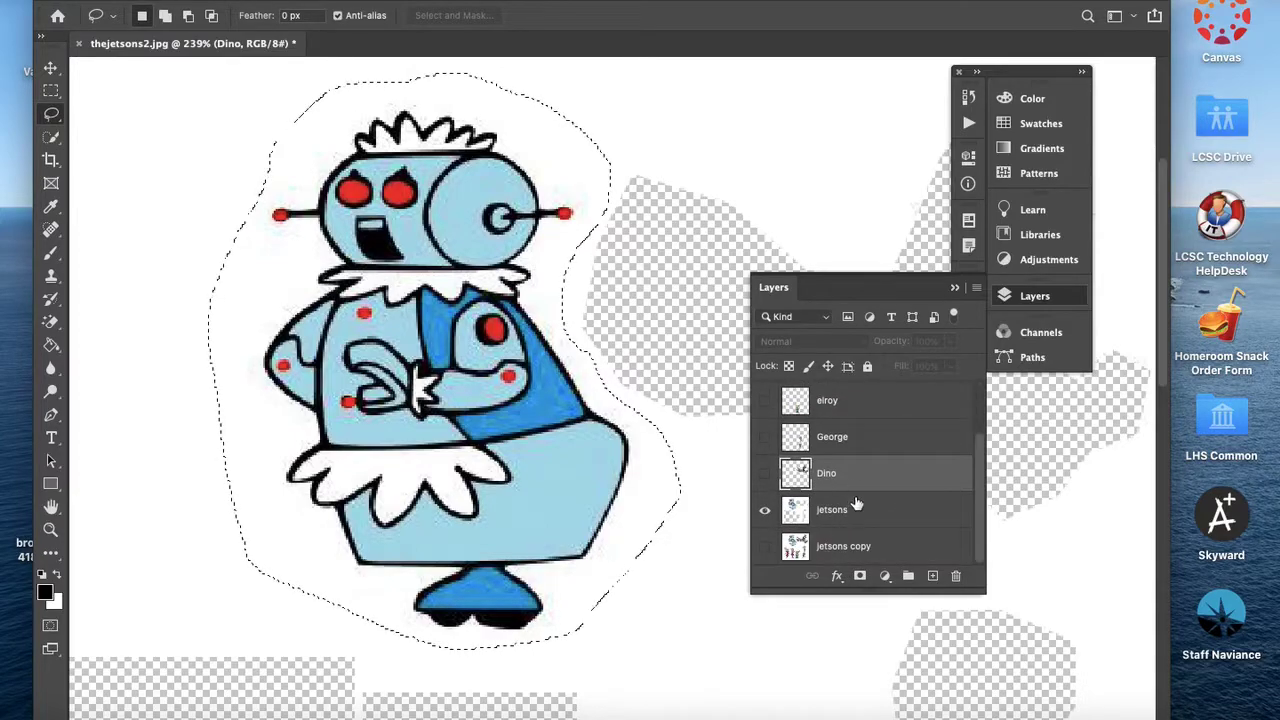
left_click(854, 510)
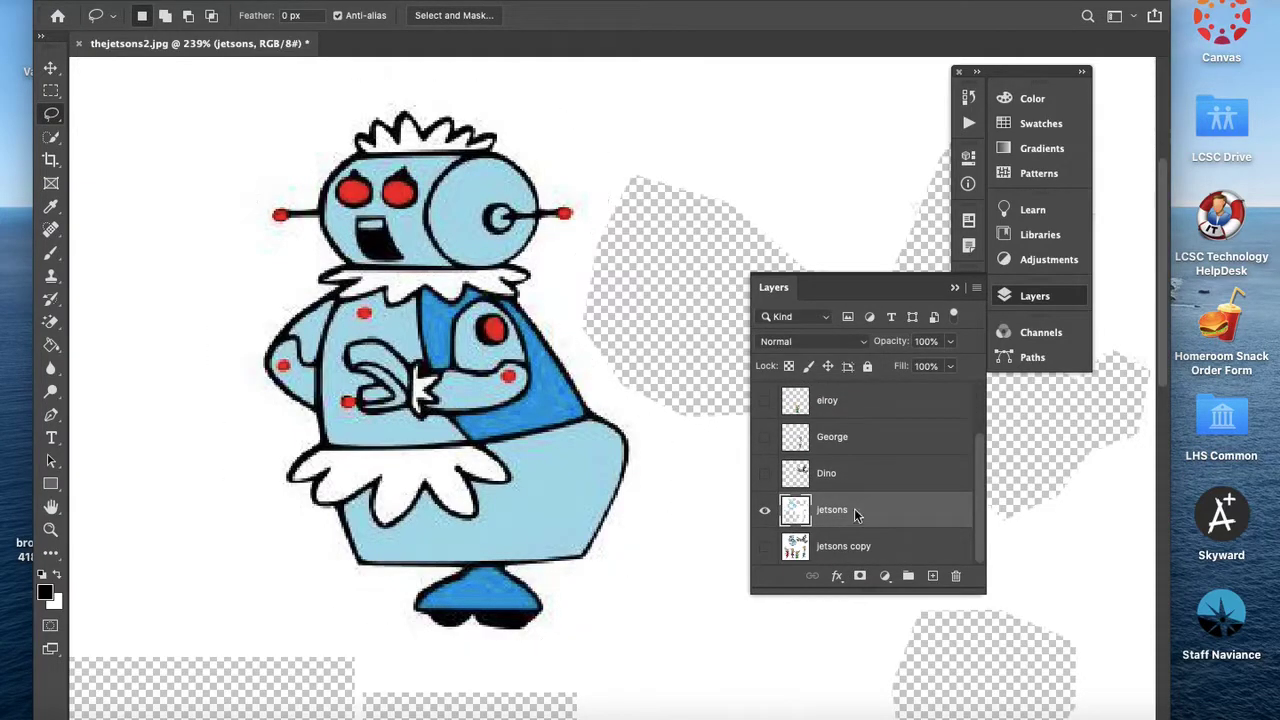
key("Delete")
key("super+v")
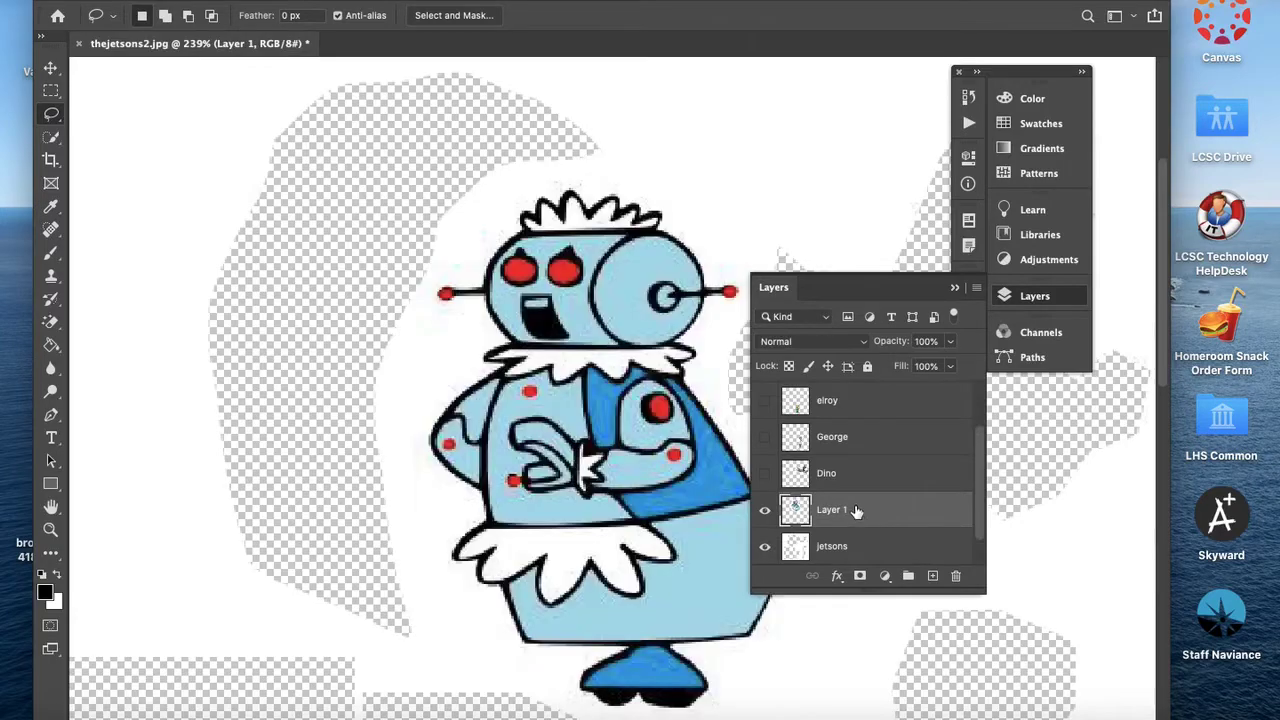
type("Rosie")
key("Return")
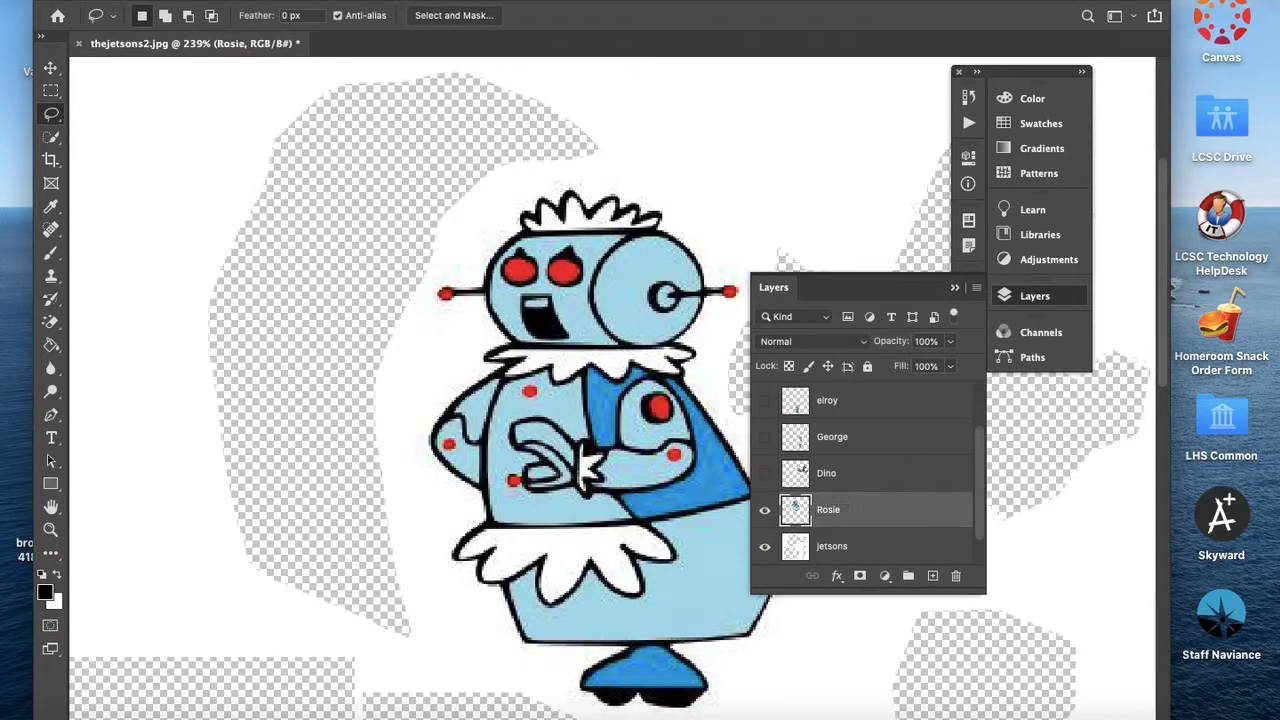
left_click(765, 511)
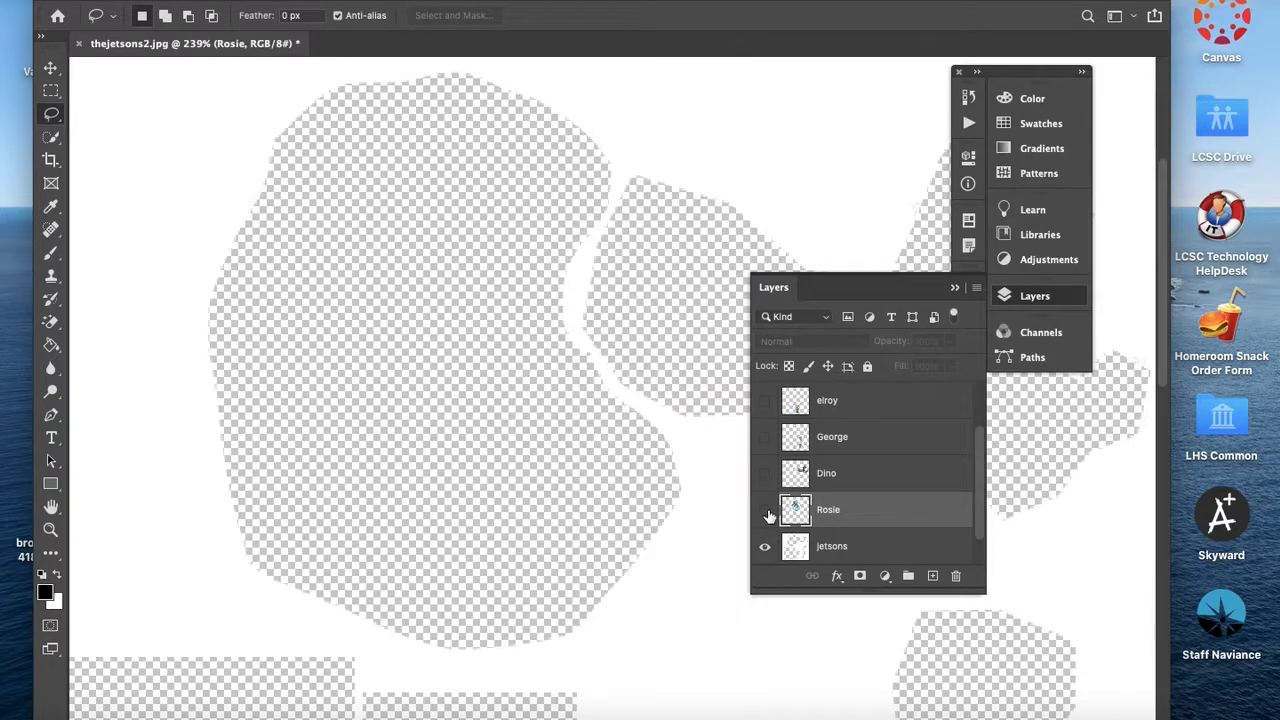
Step: Switch to the Move tool and group the Layers panel with Channels and Paths, leaving it open
left_click(51, 68)
scroll(423, 334, "down", 6)
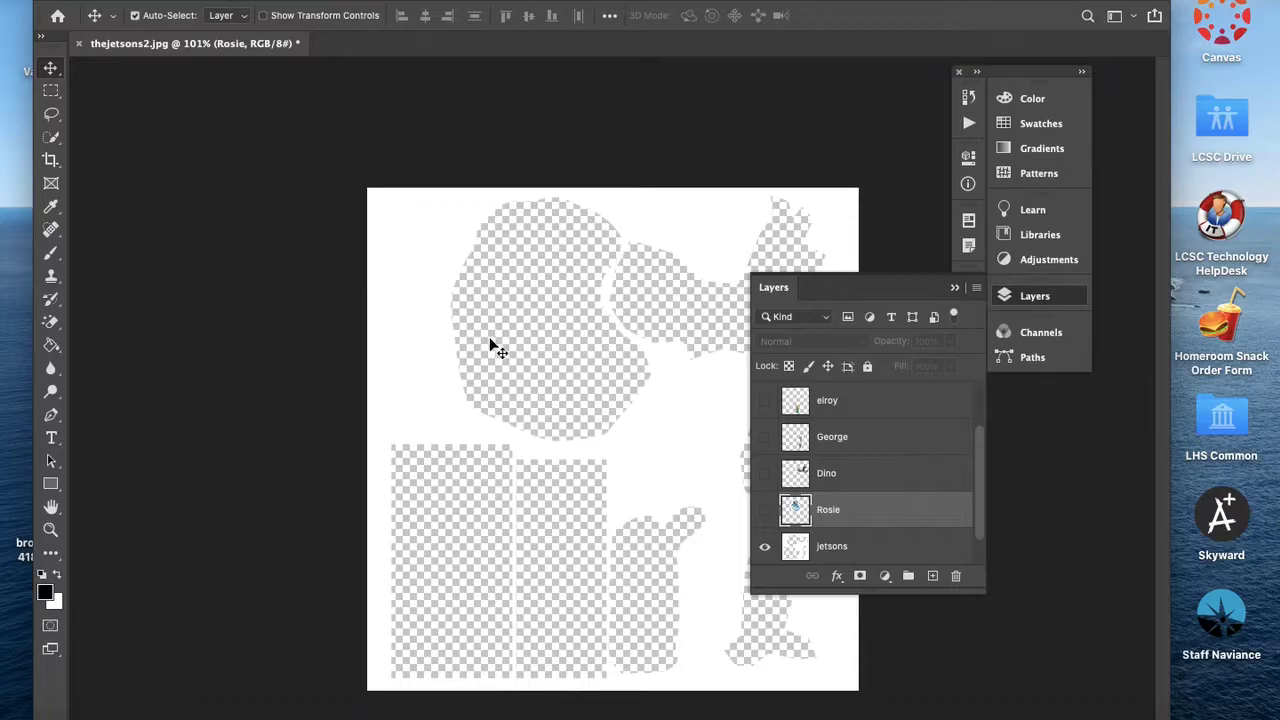
left_click_drag(890, 277, 1019, 380)
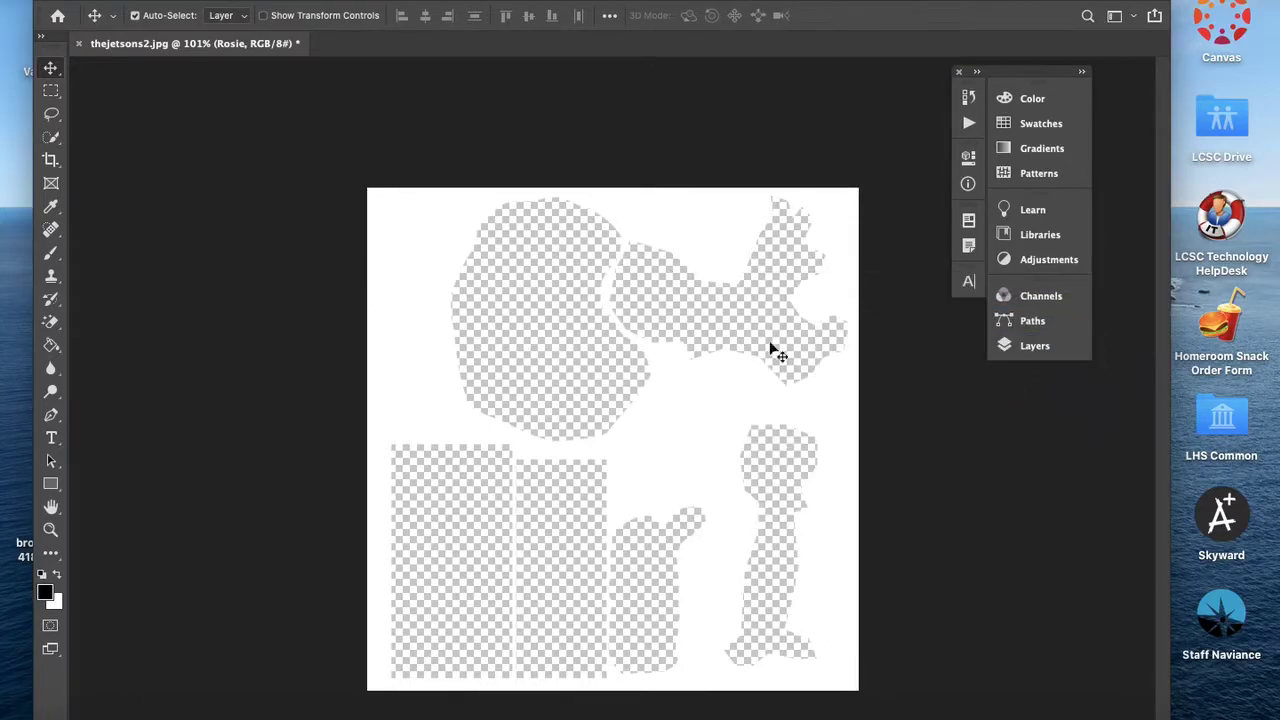
left_click(1038, 345)
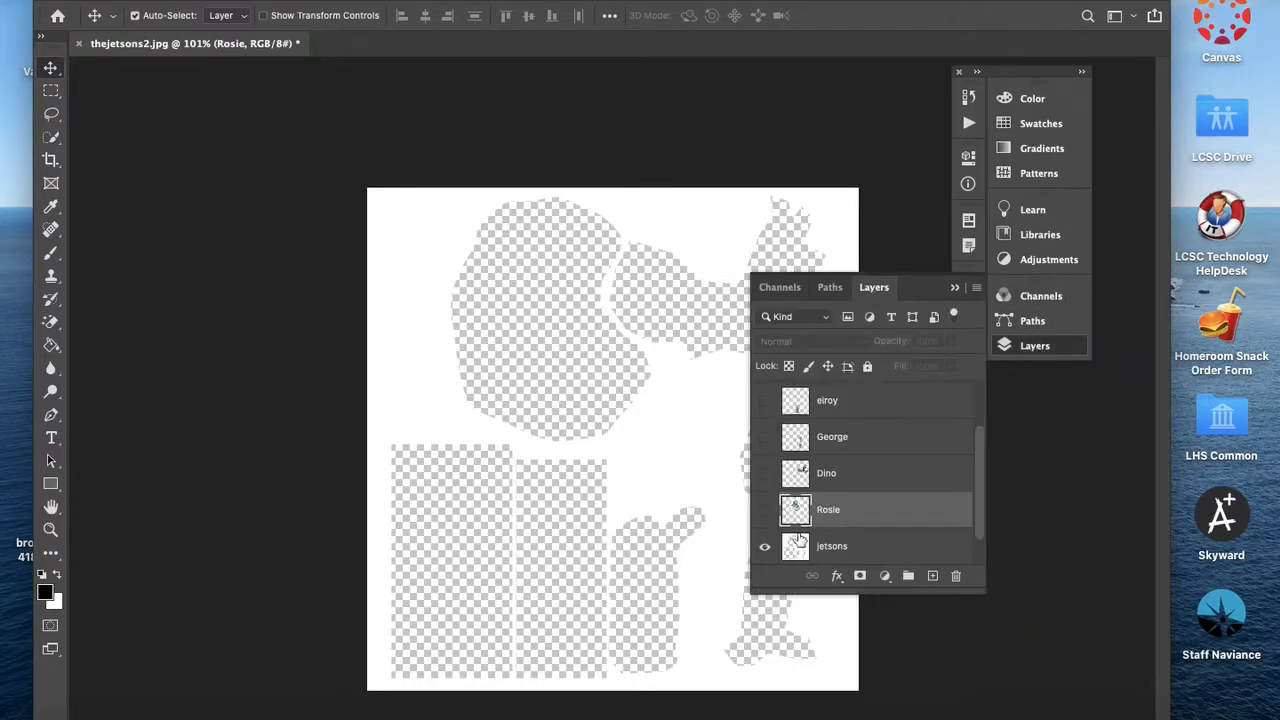
Step: Toggle the jetsons copy layer on and off to check the backup of the original image, leaving it hidden
scroll(823, 523, "down", 1)
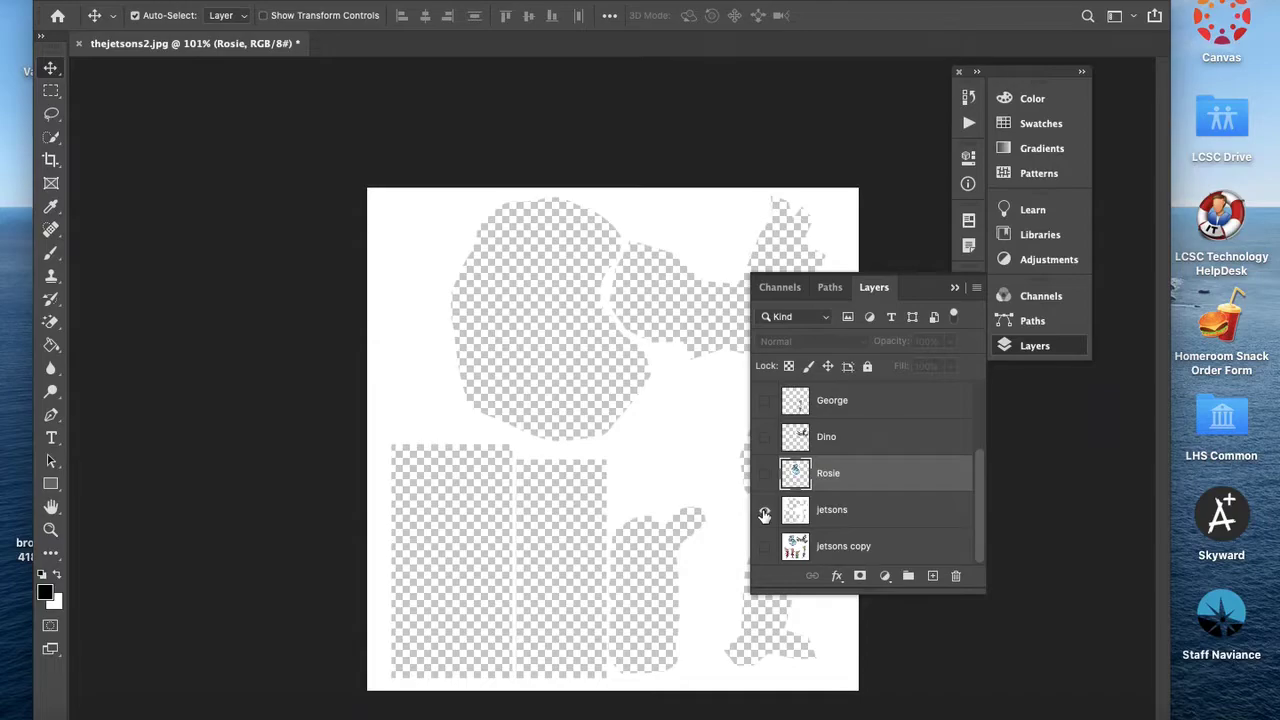
left_click(765, 548)
left_click(765, 548)
left_click(765, 548)
left_click(765, 548)
left_click(765, 548)
left_click(766, 549)
Step: Delete the cut-up jetsons layer
left_click(845, 512)
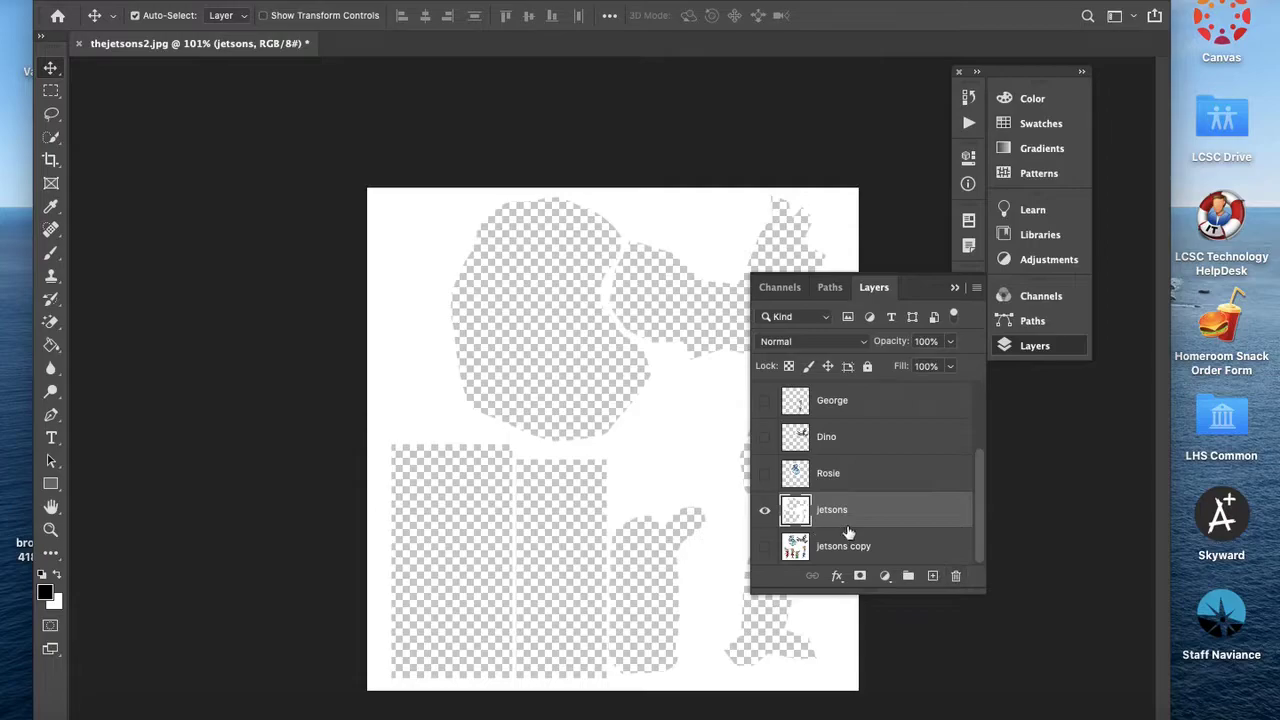
left_click(956, 577)
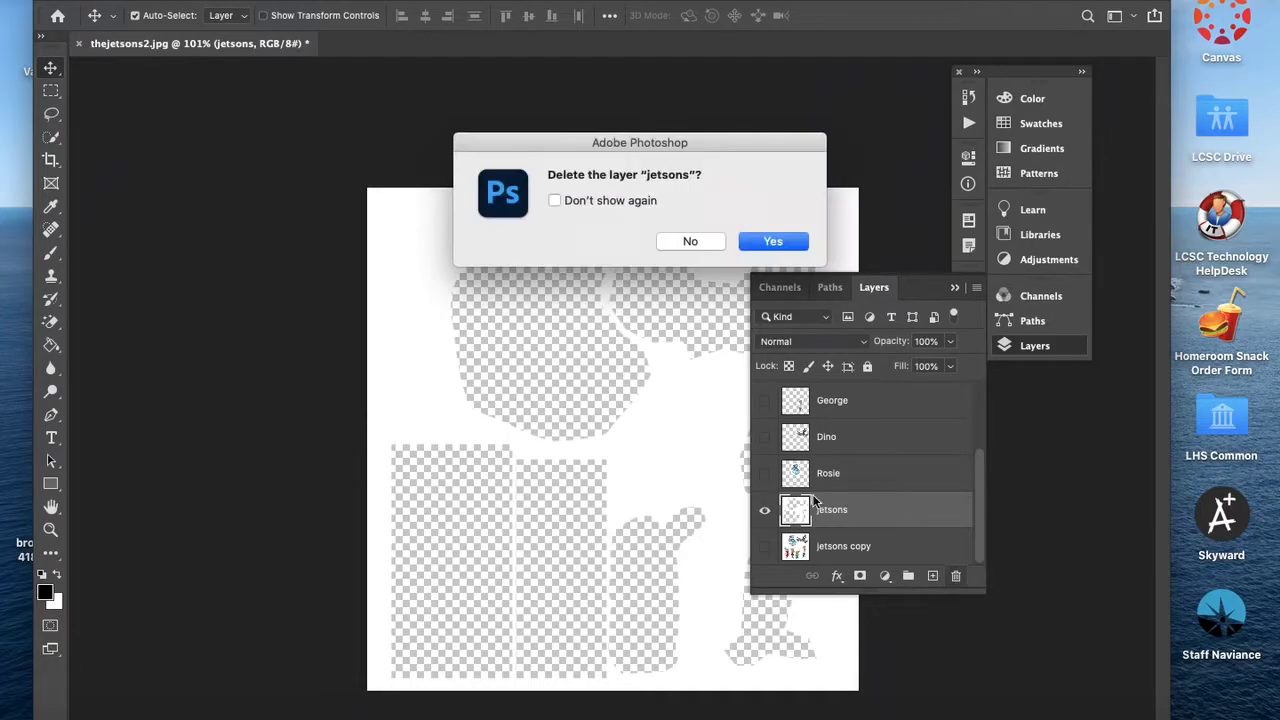
left_click(773, 242)
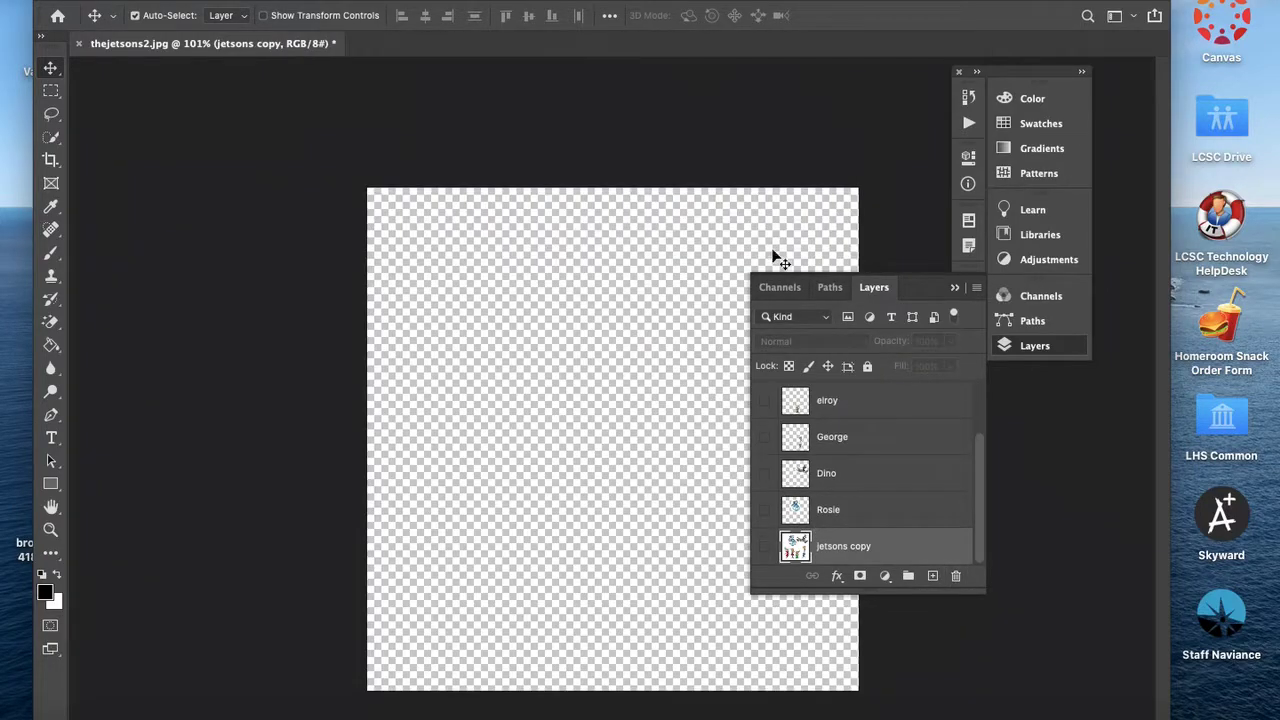
Step: Show the Rosie, Dino, George, elroy, Jane and Judy layers
left_click(765, 510)
left_click(765, 473)
left_click(765, 436)
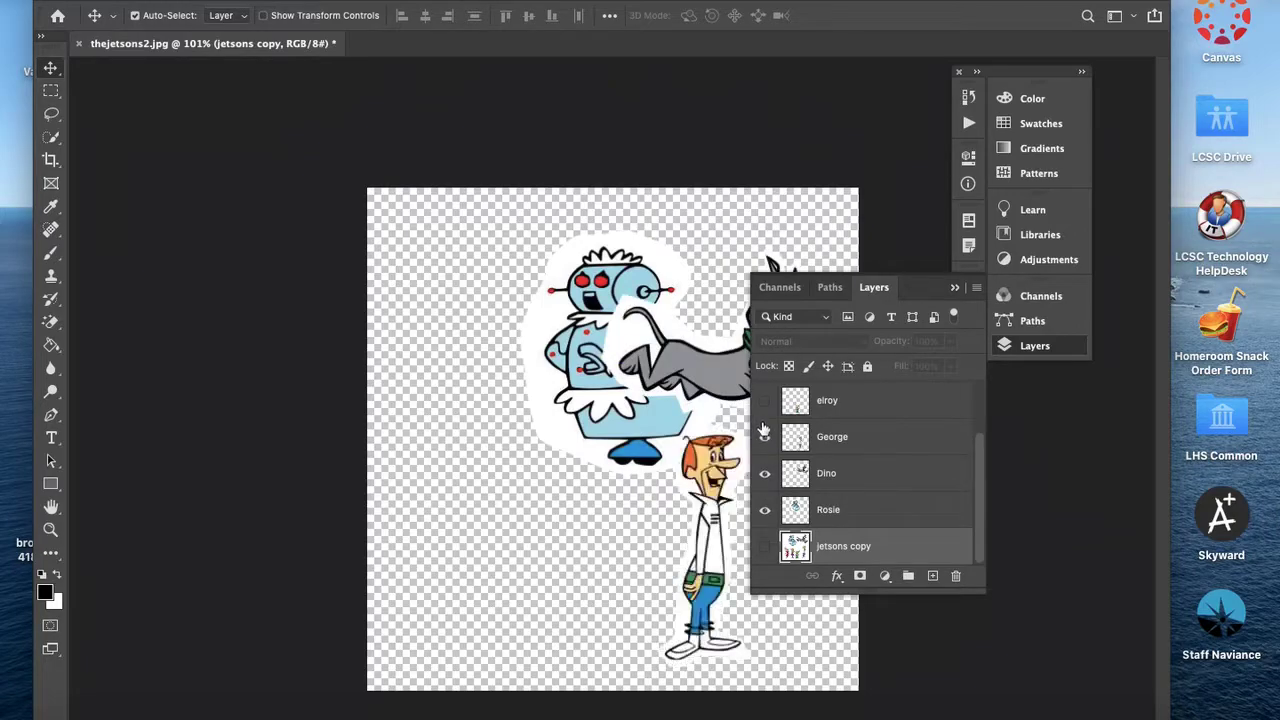
left_click(765, 401)
scroll(765, 405, "up", 2)
left_click(765, 436)
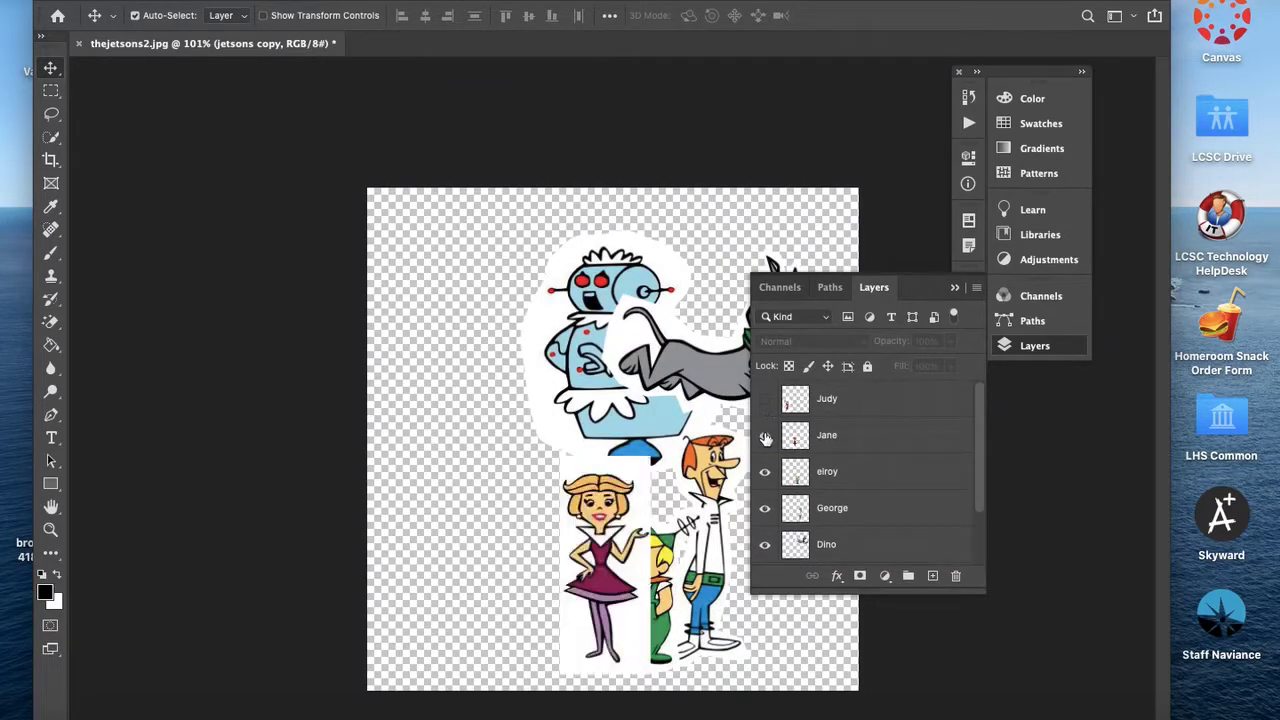
left_click(765, 399)
Step: Reposition the character cutouts without overlaps, with the robot and dog above and the four people in a row below
left_click_drag(560, 338, 497, 306)
left_click_drag(643, 356, 673, 297)
left_click_drag(704, 499, 750, 525)
left_click_drag(604, 551, 569, 551)
left_click_drag(644, 583, 666, 580)
left_click_drag(754, 632, 775, 630)
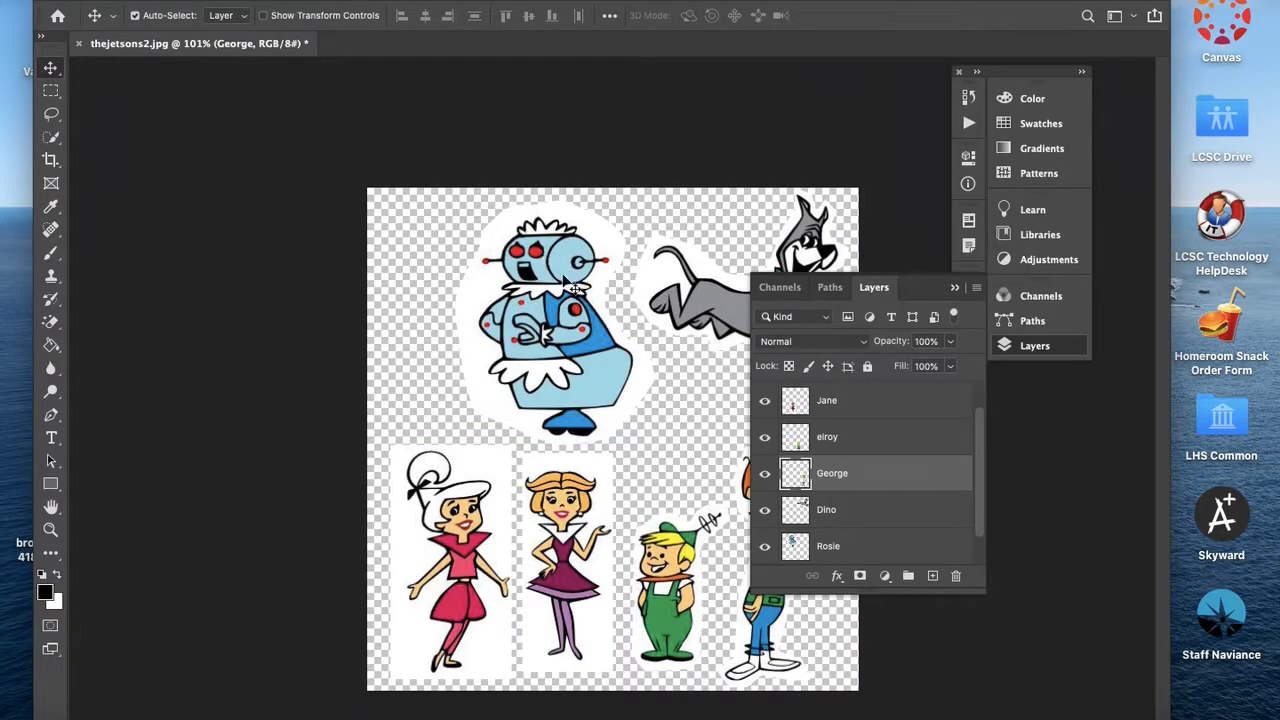
Step: Erase the white background around the robot on the Rosie layer with the Magic Eraser
scroll(554, 297, "up", 5)
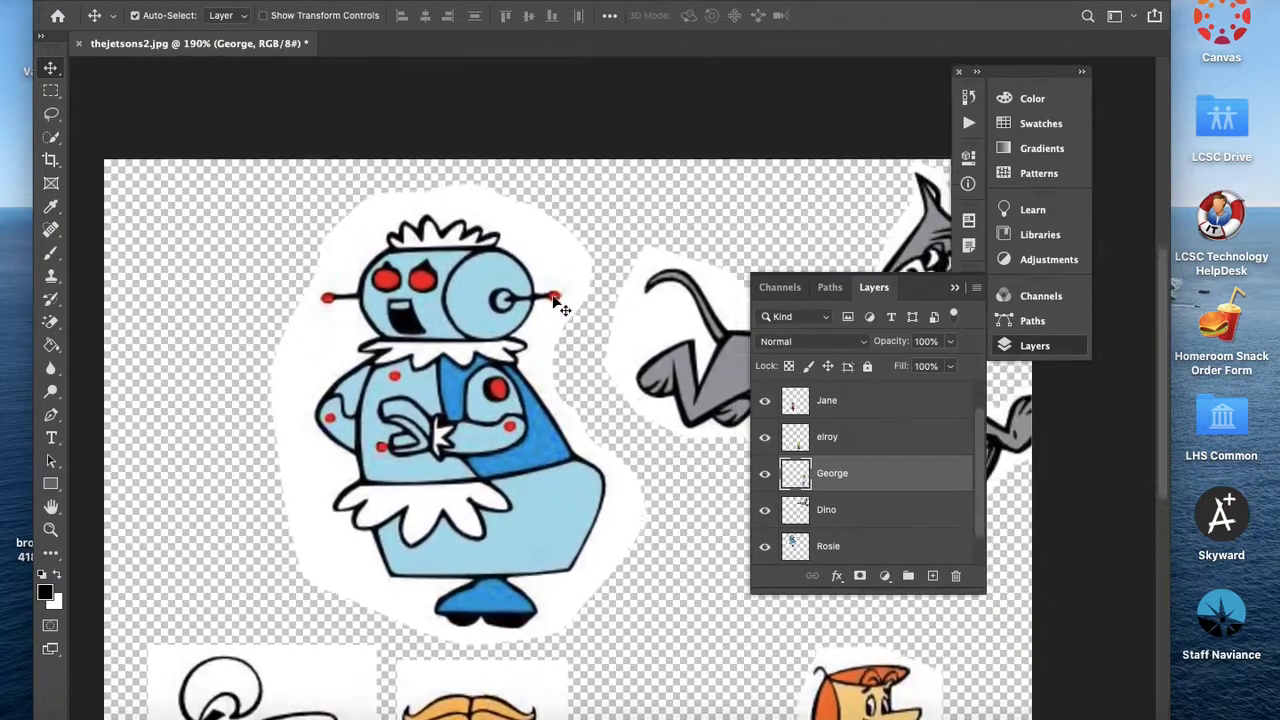
scroll(554, 299, "down", 3)
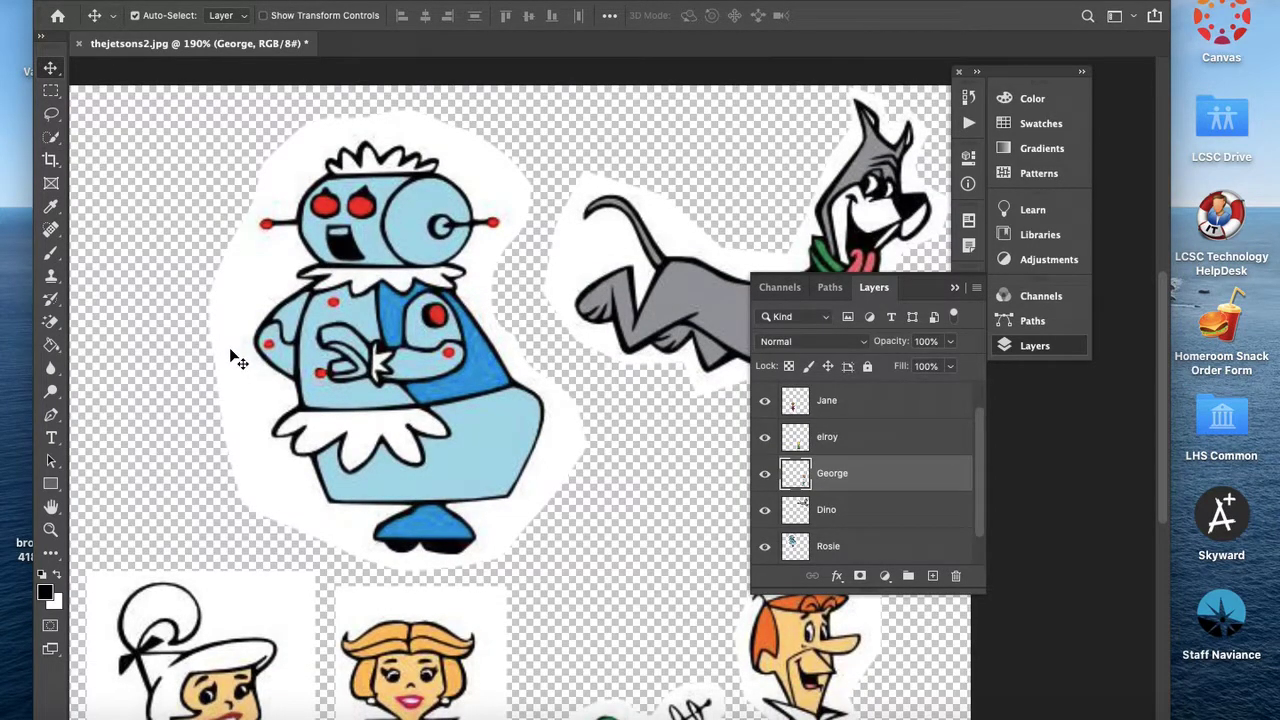
left_click(52, 324)
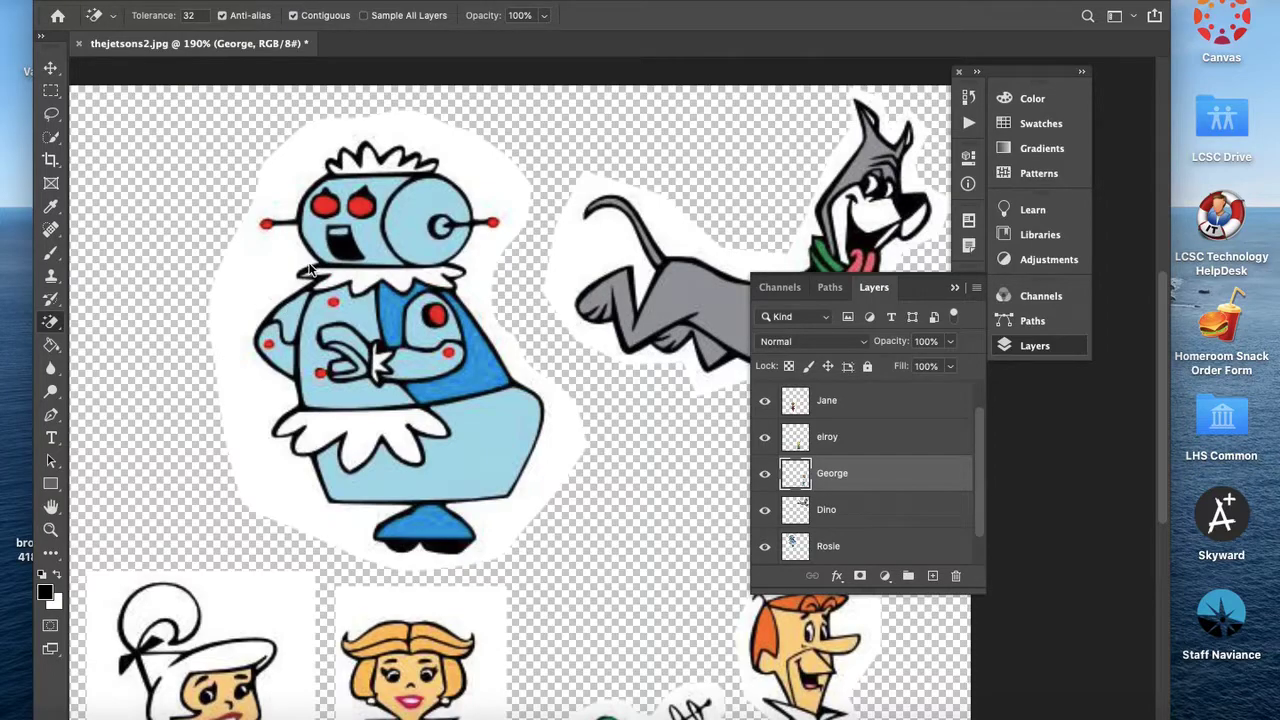
left_click(804, 548)
left_click(256, 280)
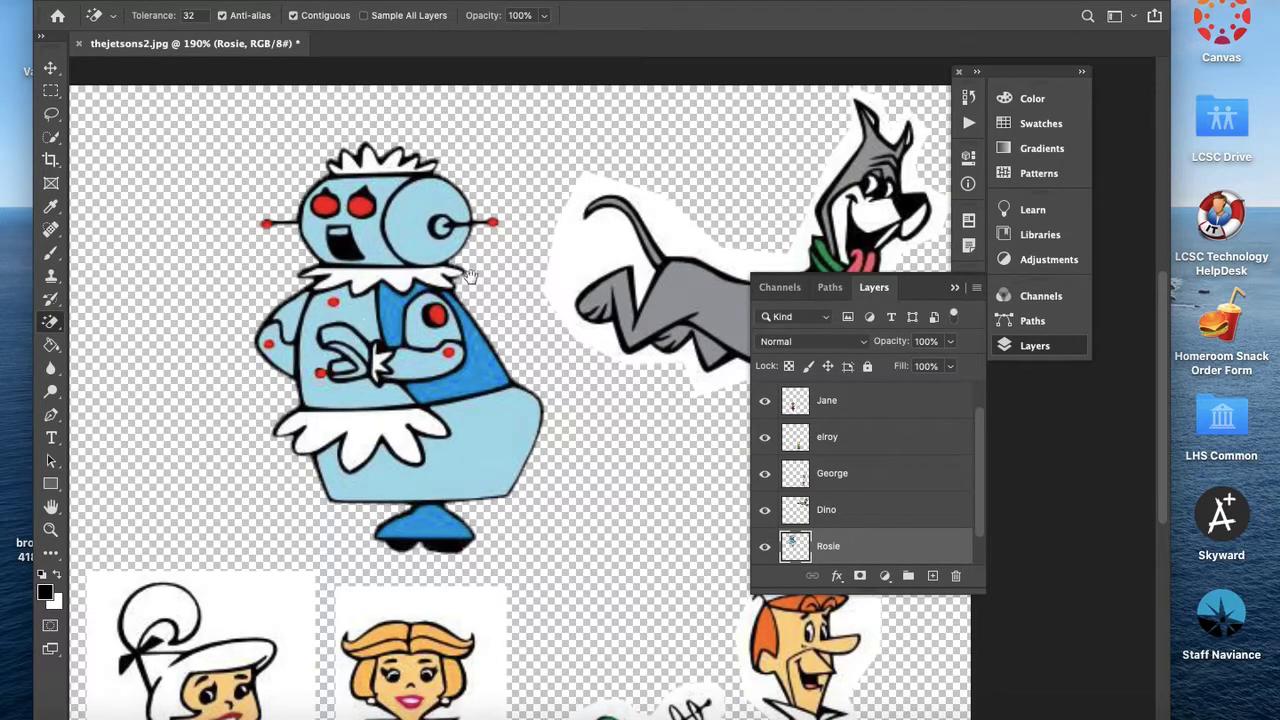
Step: Select the white background around the dog on the Dino layer, including the gap between its front legs, with the Magic Wand and delete it
left_click_drag(470, 276, 310, 287)
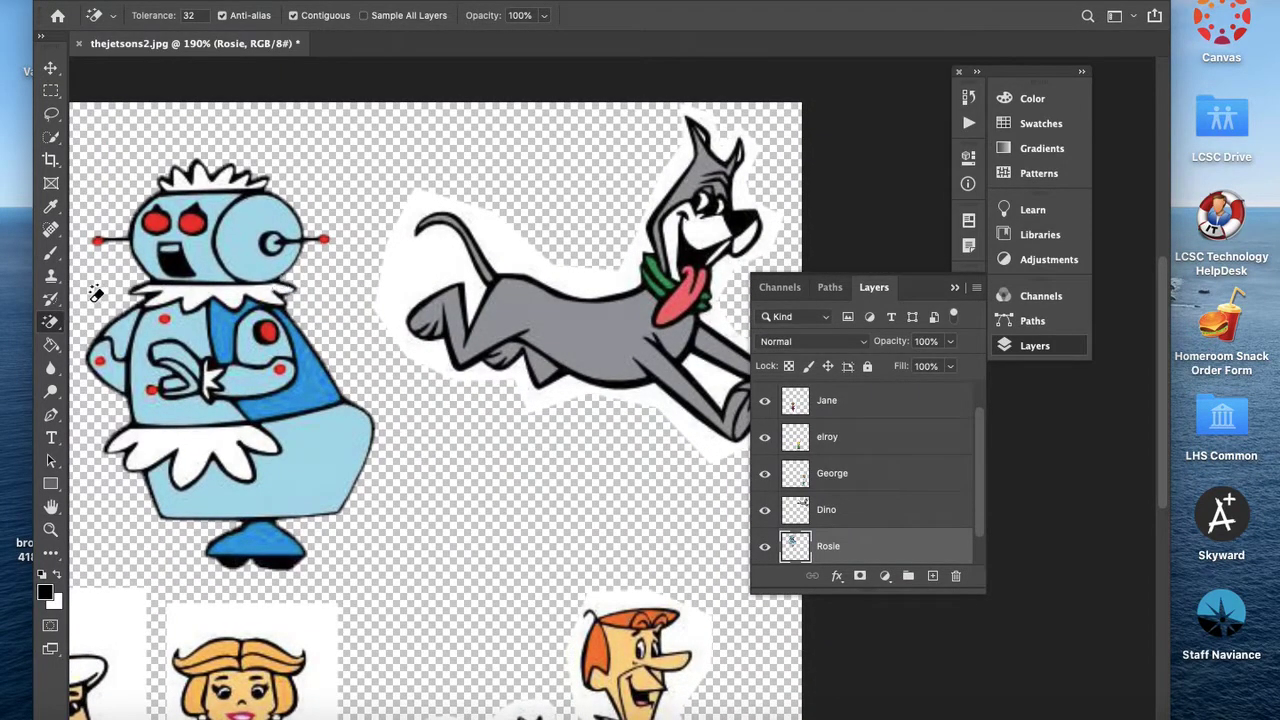
left_click(55, 142)
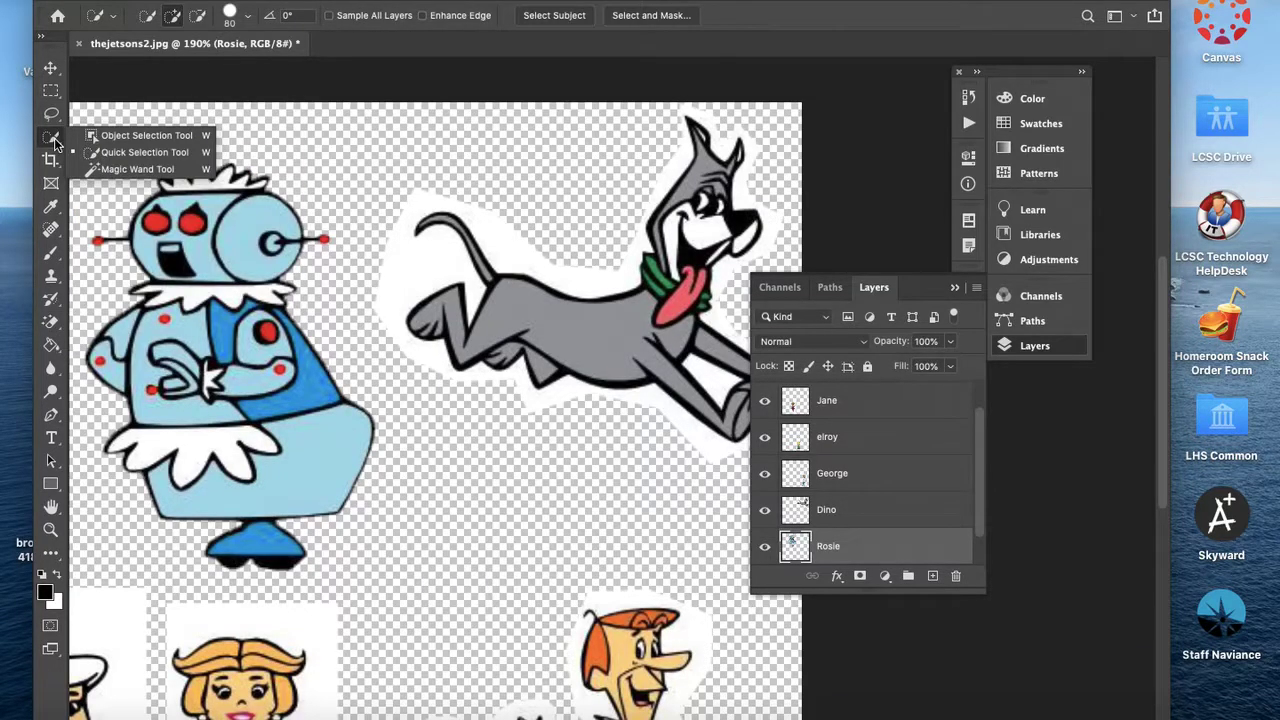
left_click(132, 169)
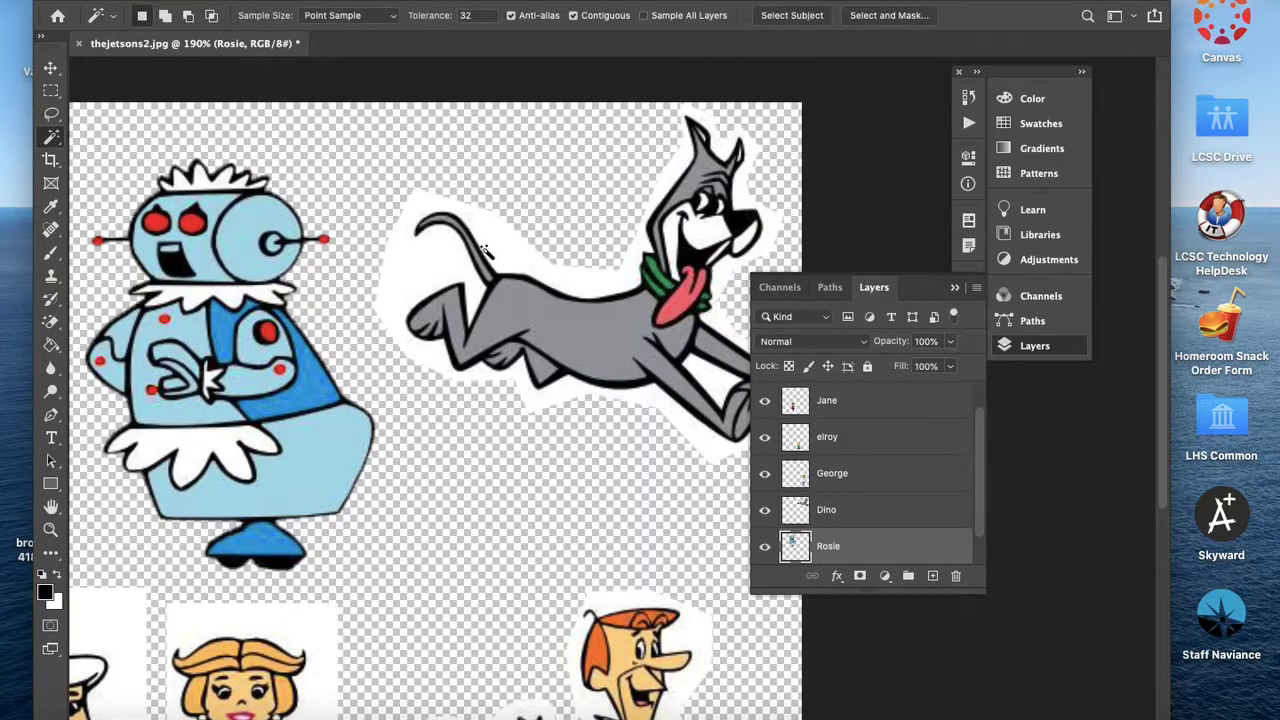
left_click(515, 255)
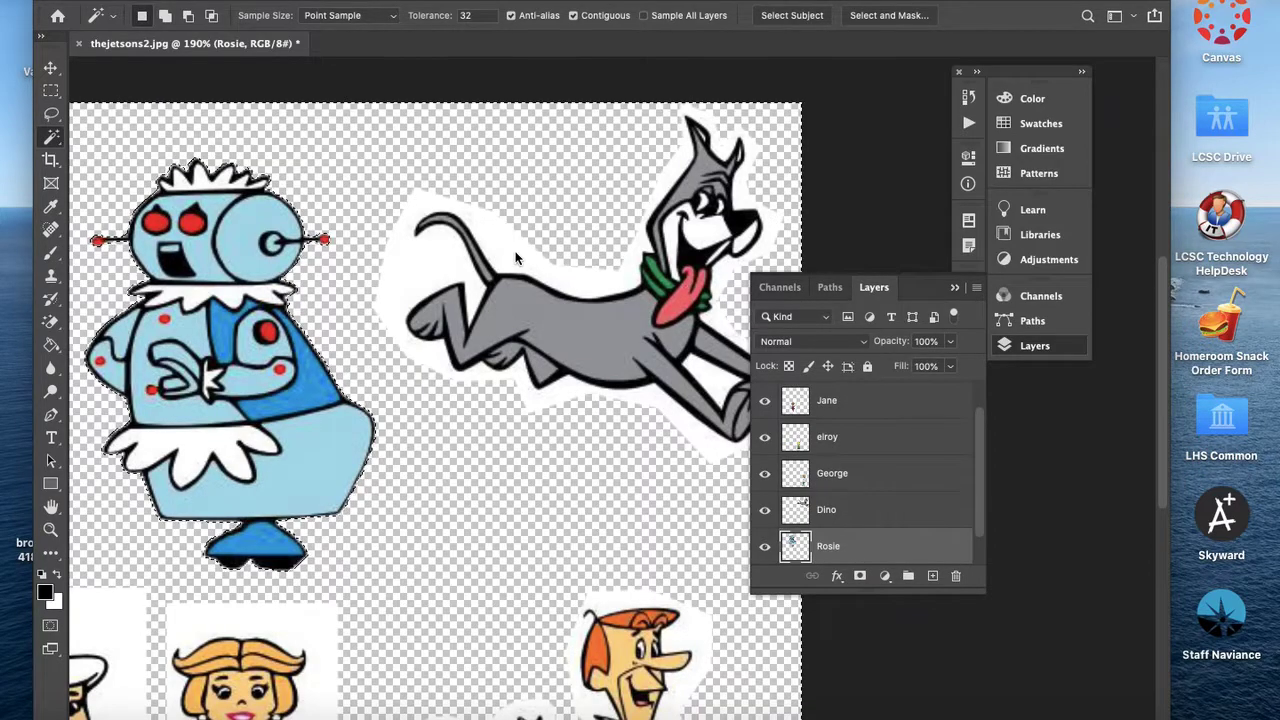
left_click(820, 511)
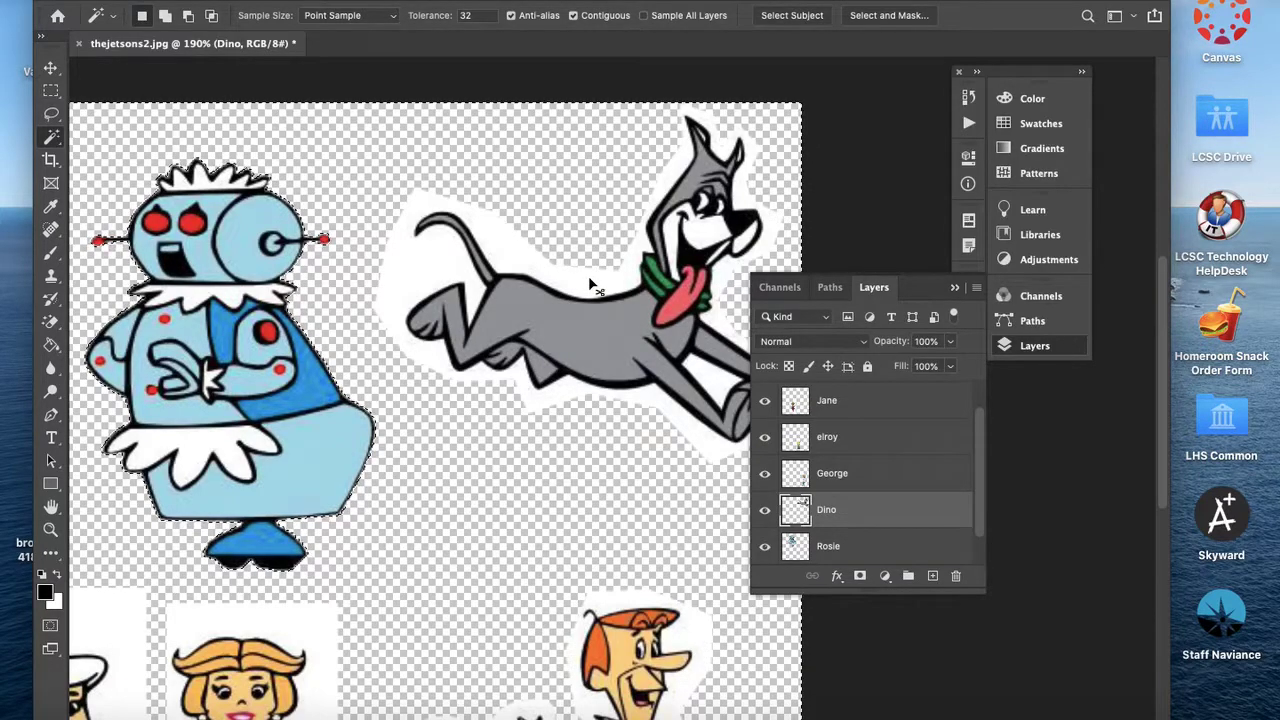
key("super+d")
left_click(508, 246)
scroll(510, 248, "right", 5)
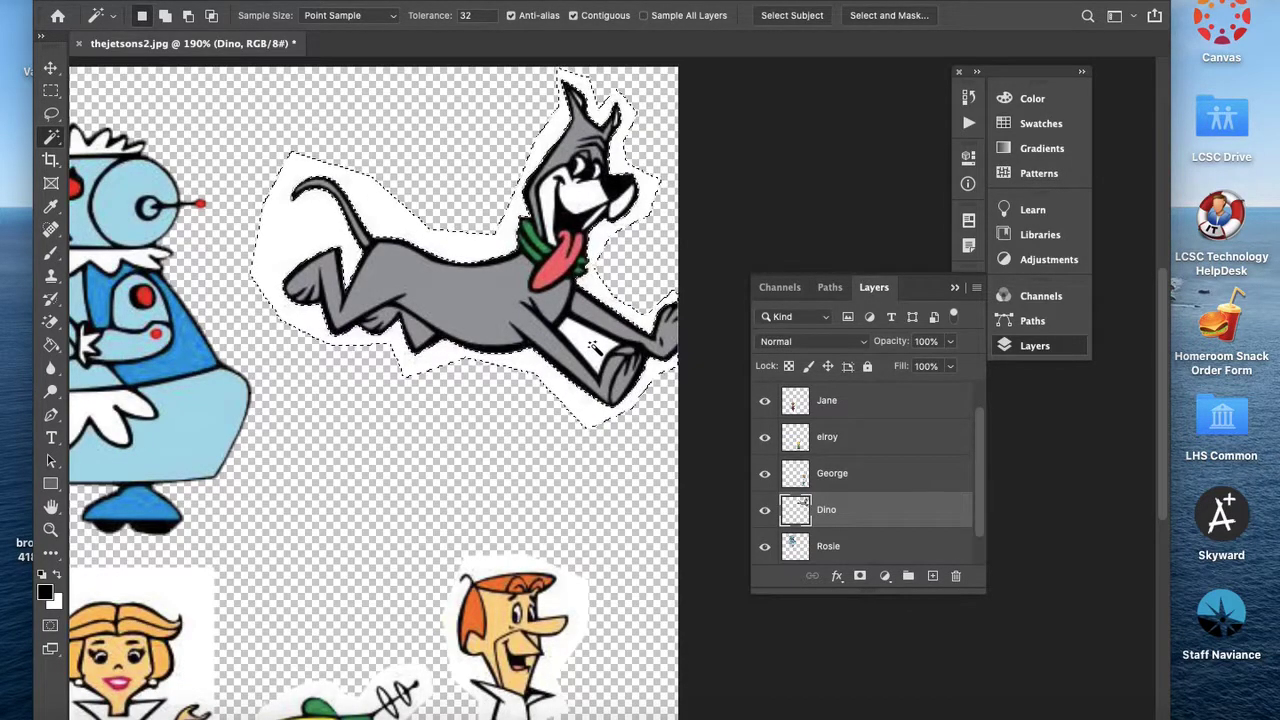
key("shift")
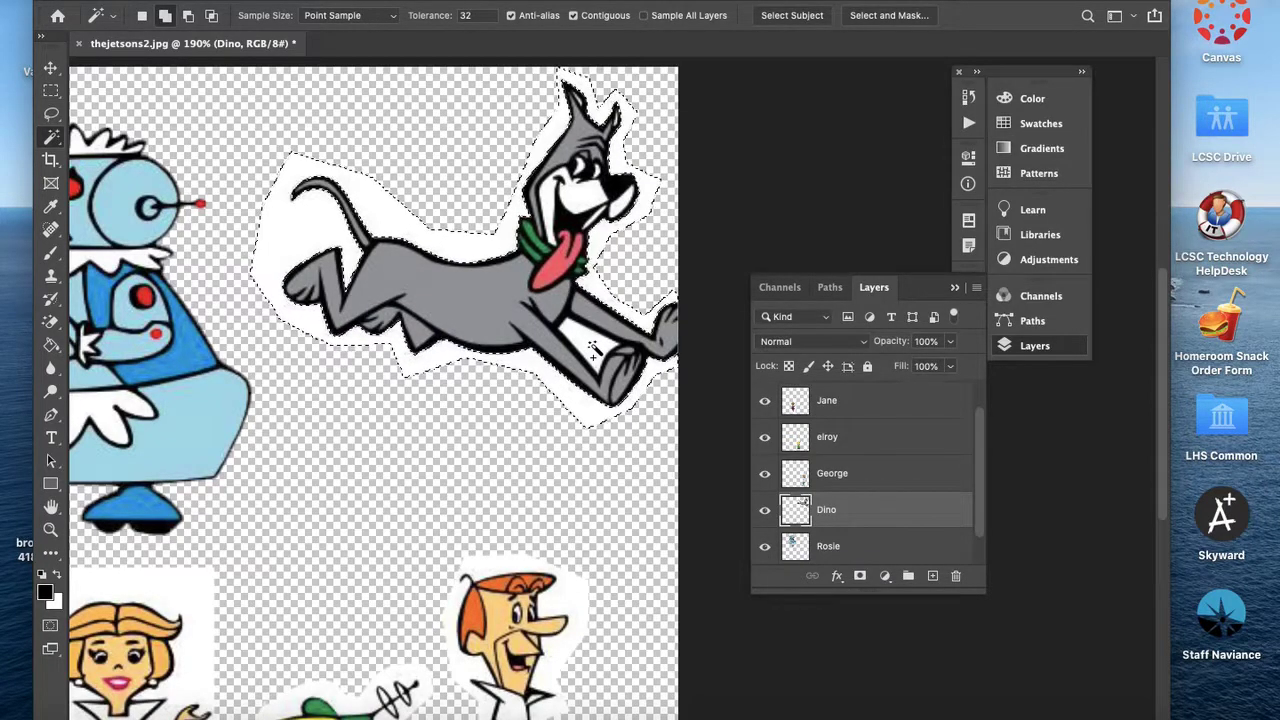
left_click(593, 347, "shift")
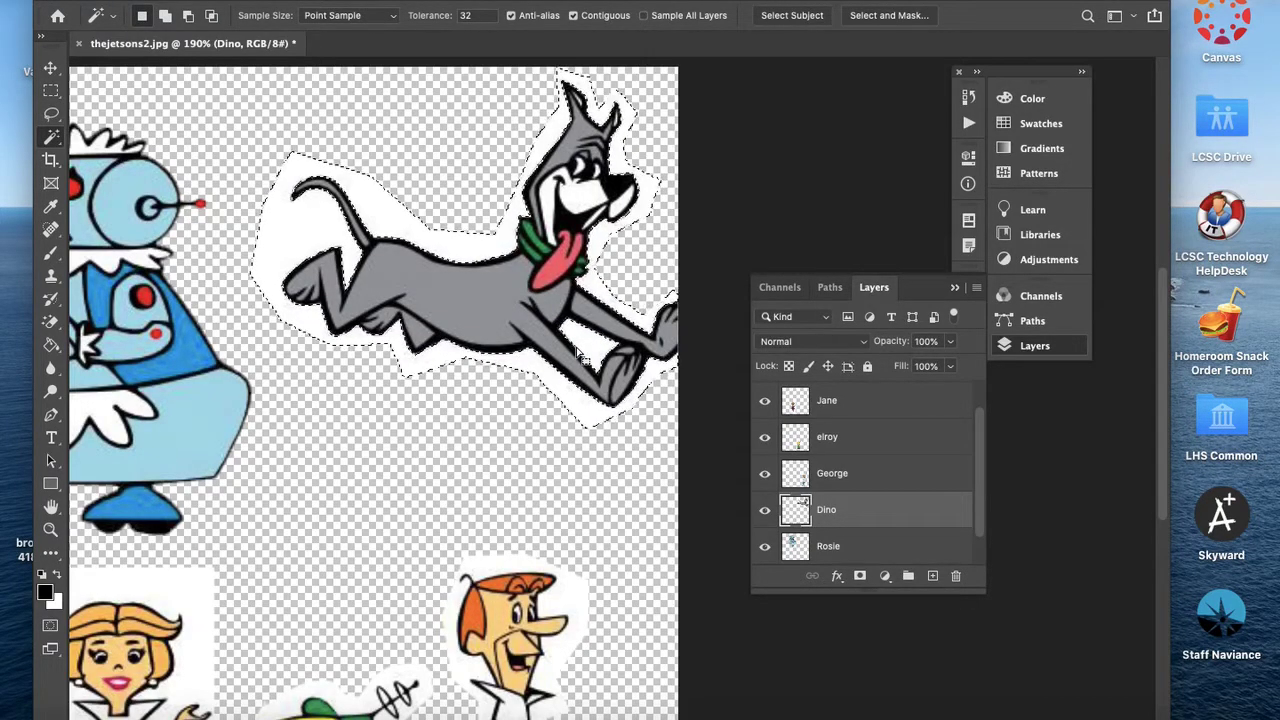
key("Delete")
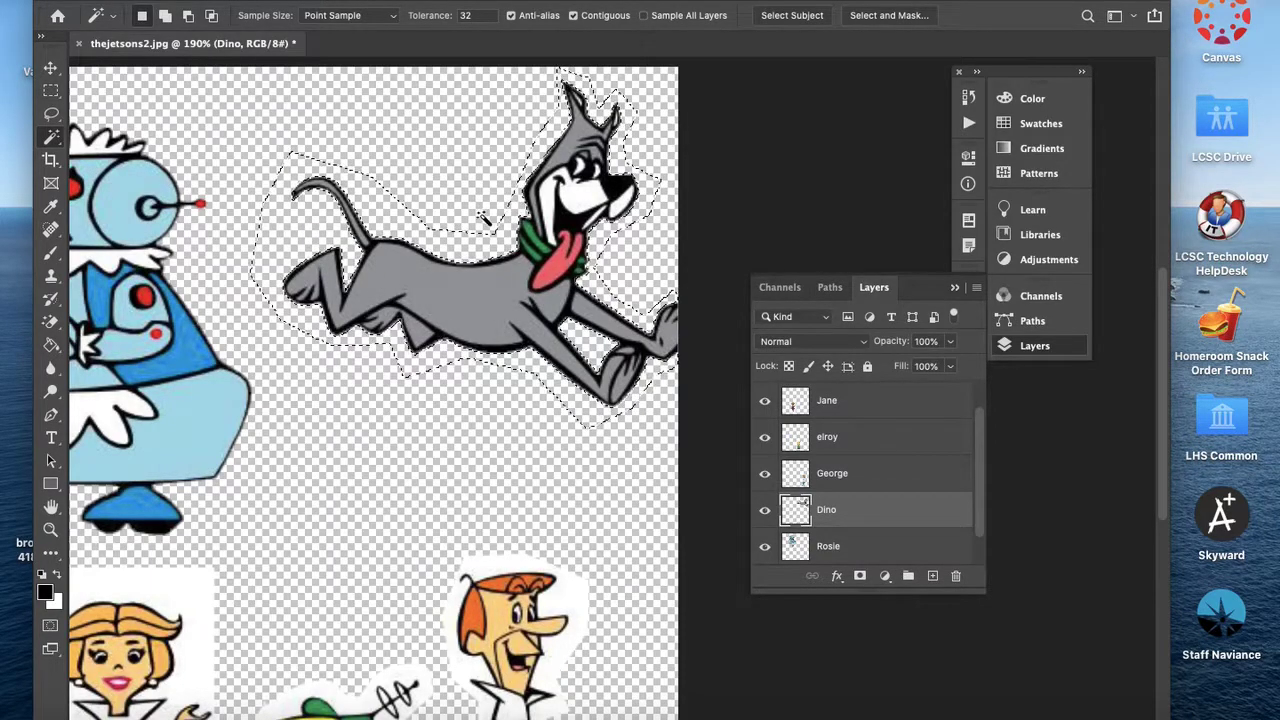
key("super+d")
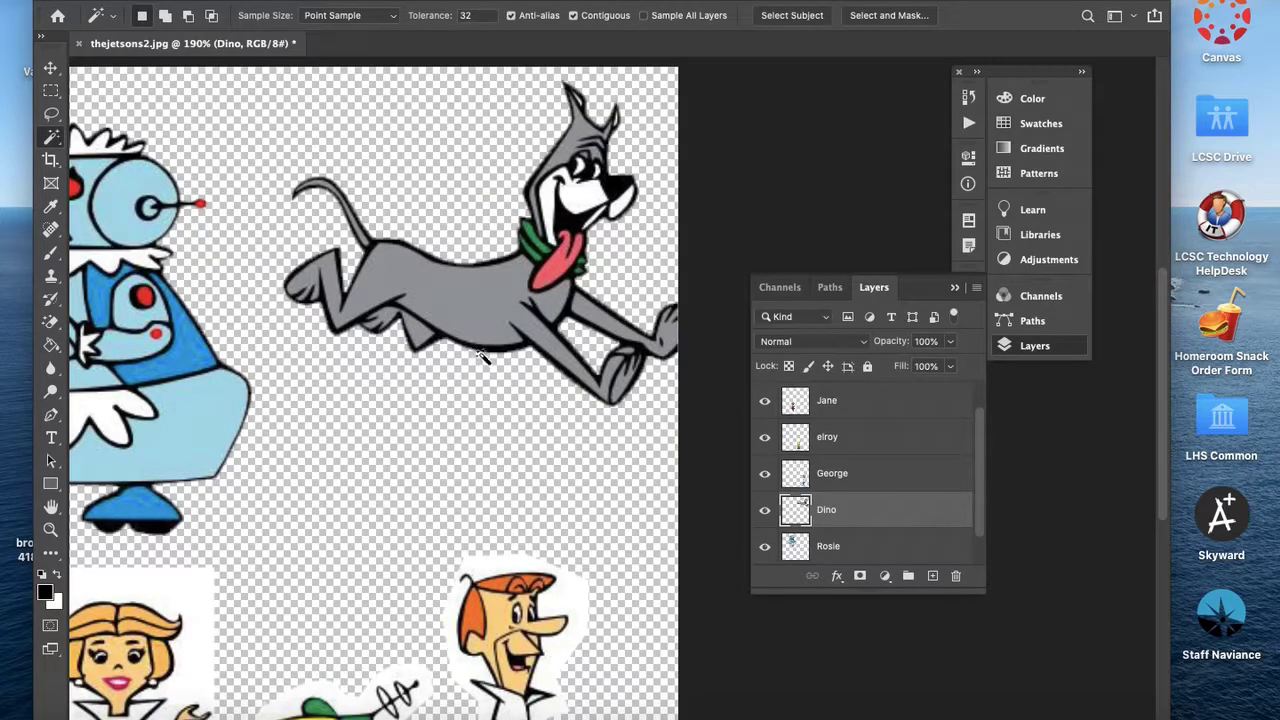
Step: Move the dog inward from the canvas edge so that its whole front paw is on the canvas
left_click(50, 67)
left_click_drag(387, 264, 368, 242)
scroll(634, 304, "up", 5)
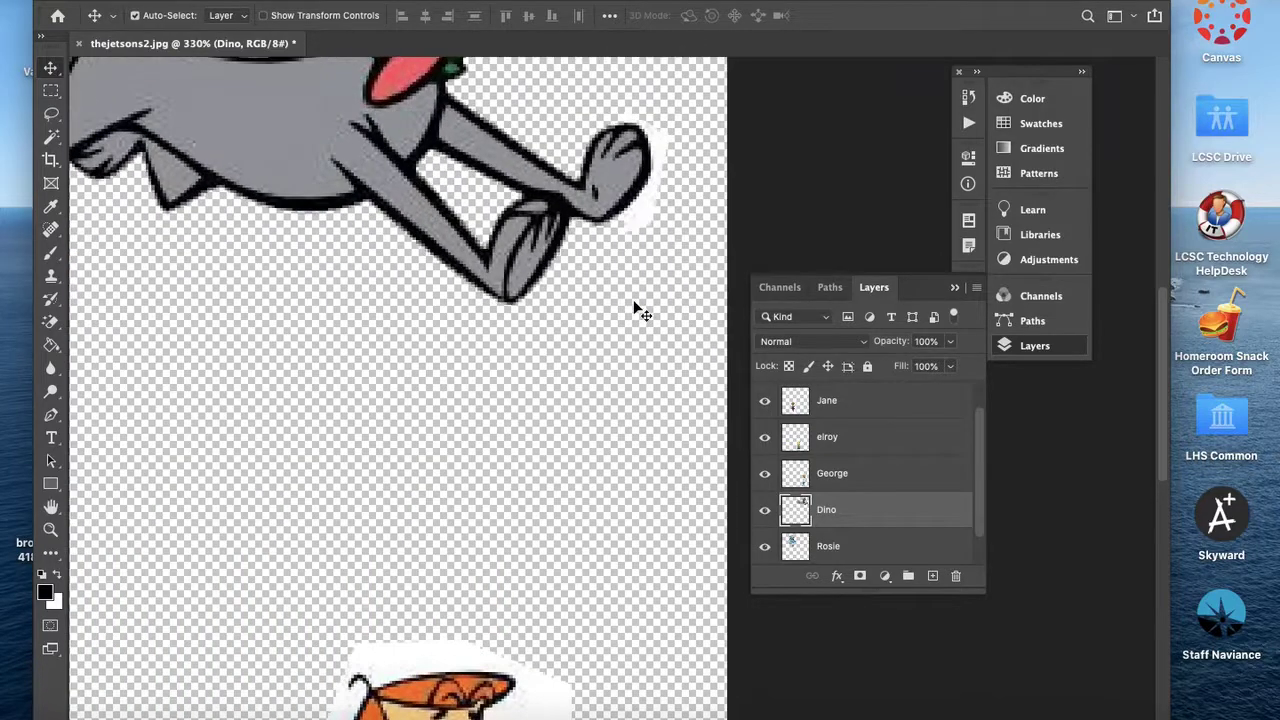
scroll(640, 311, "up", 3)
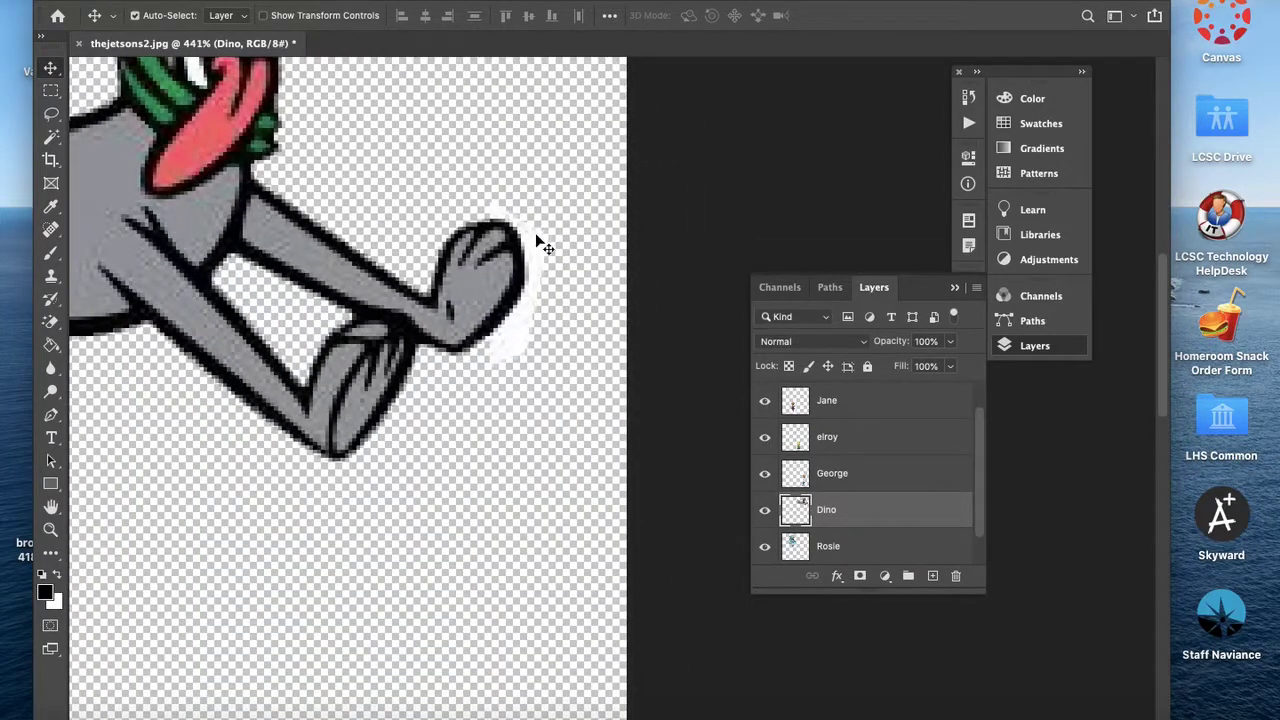
Step: Delete the leftover white around the dog's front paw with the Magic Wand and move the dog slightly lower
left_click(51, 137)
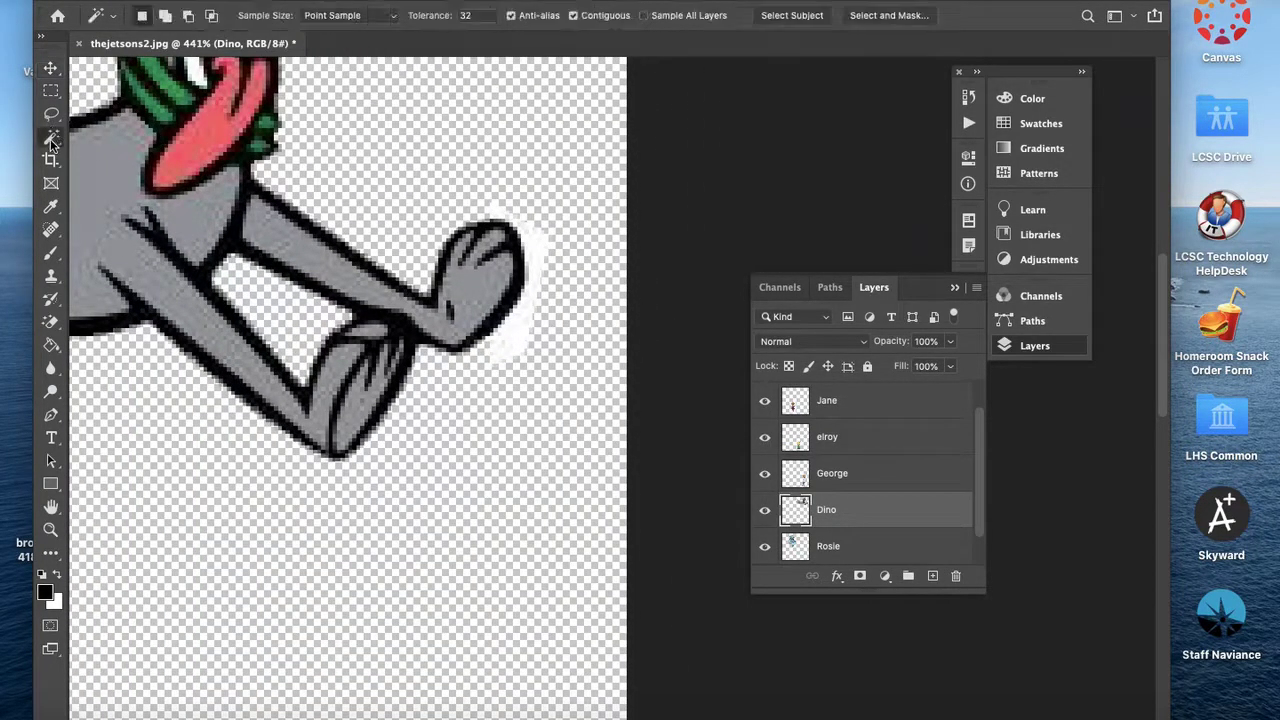
left_click(534, 249)
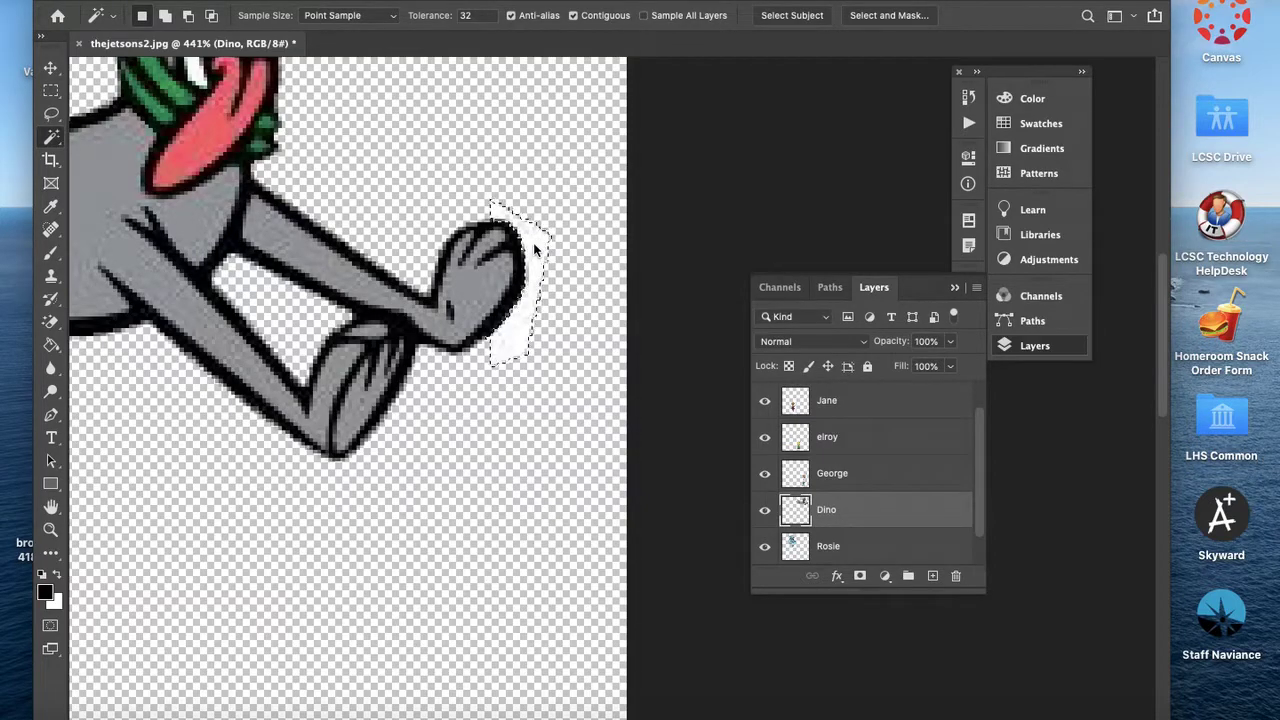
key("Delete")
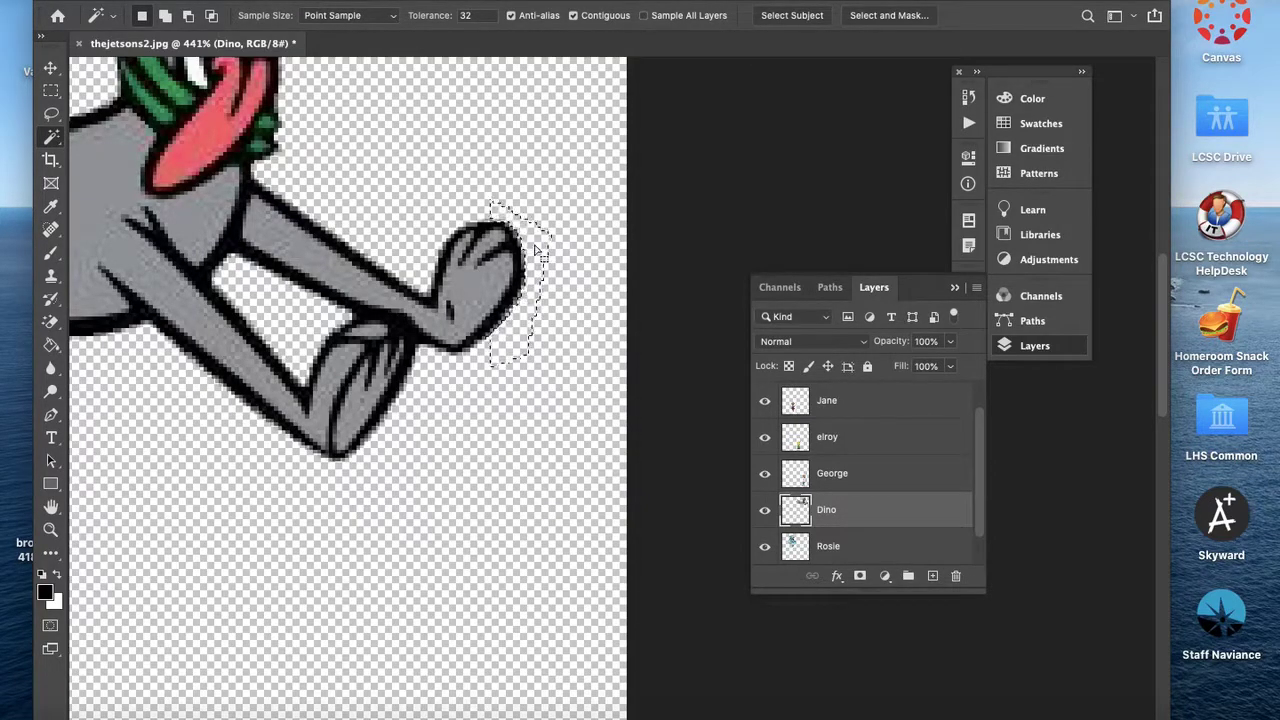
key("ctrl+d")
scroll(534, 249, "down", 6)
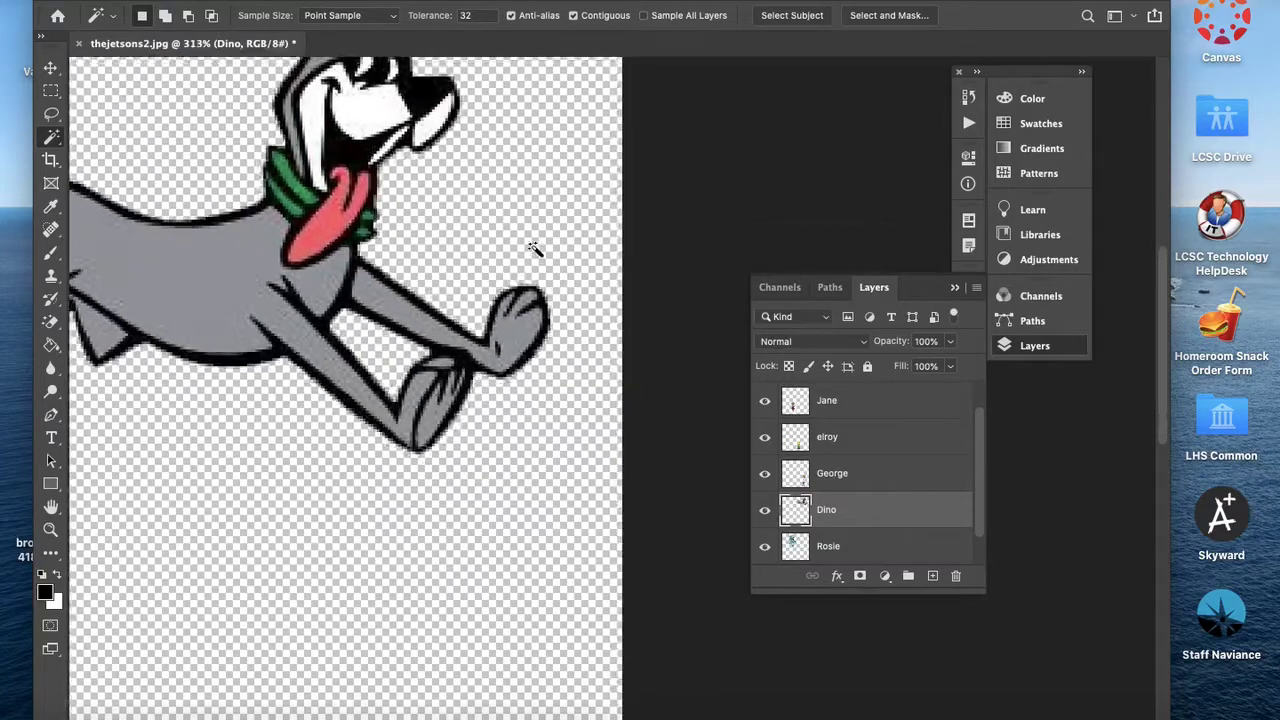
scroll(534, 249, "up", 2)
scroll(534, 249, "up", 3)
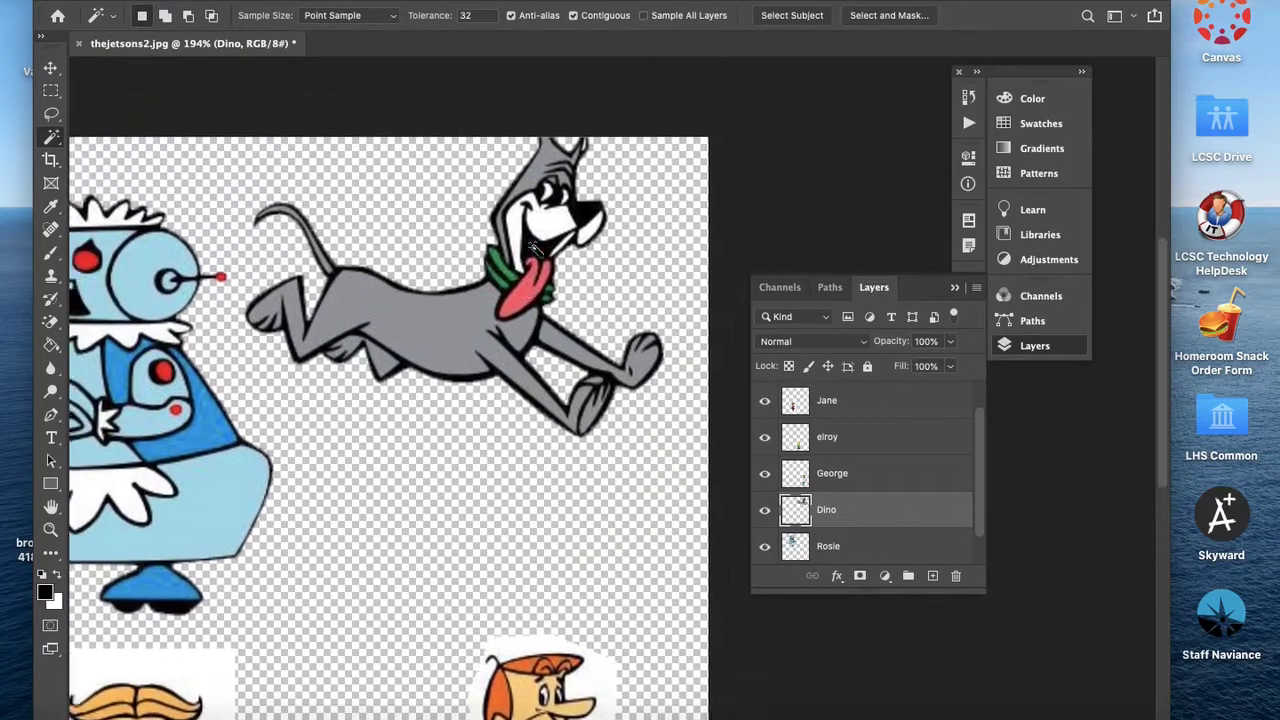
key("v")
left_click_drag(440, 359, 449, 404)
Step: Select the white background around the white-haired girl on the Judy layer with the Magic Wand, delete it and clear the selection
scroll(579, 487, "down", 10)
scroll(579, 487, "left", 2)
scroll(580, 490, "left", 5)
scroll(580, 490, "up", 2)
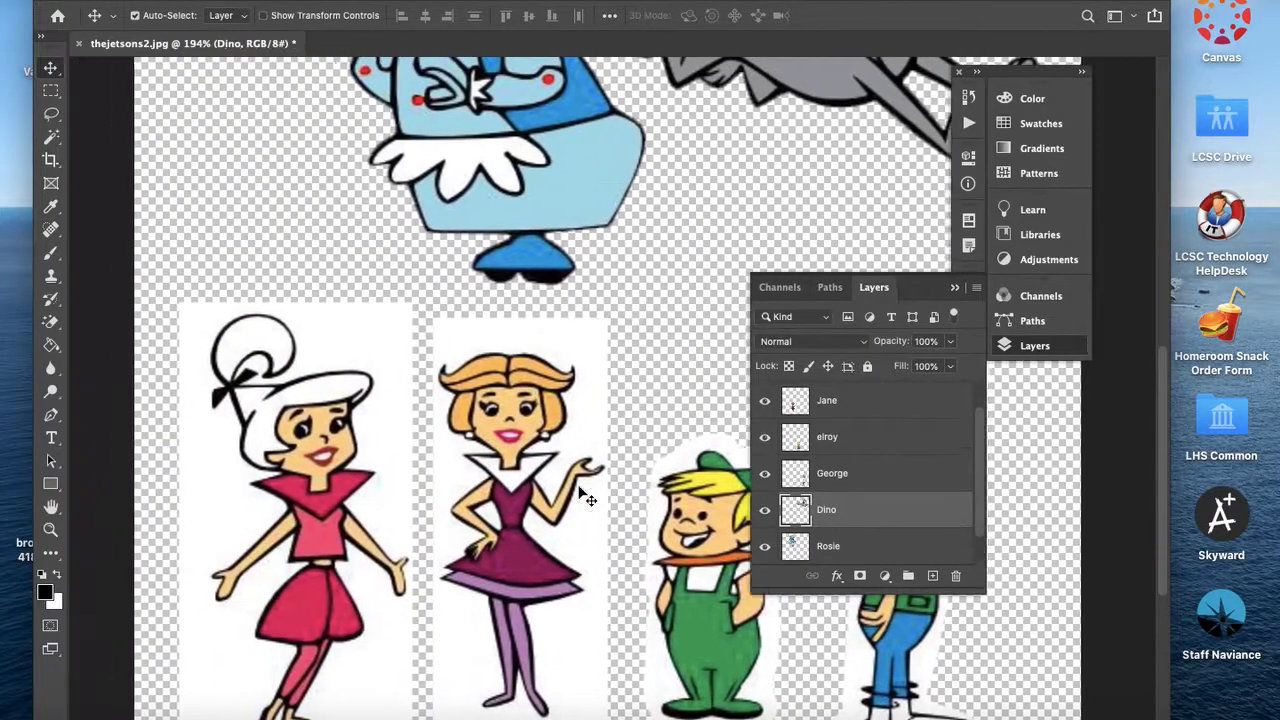
left_click(52, 137)
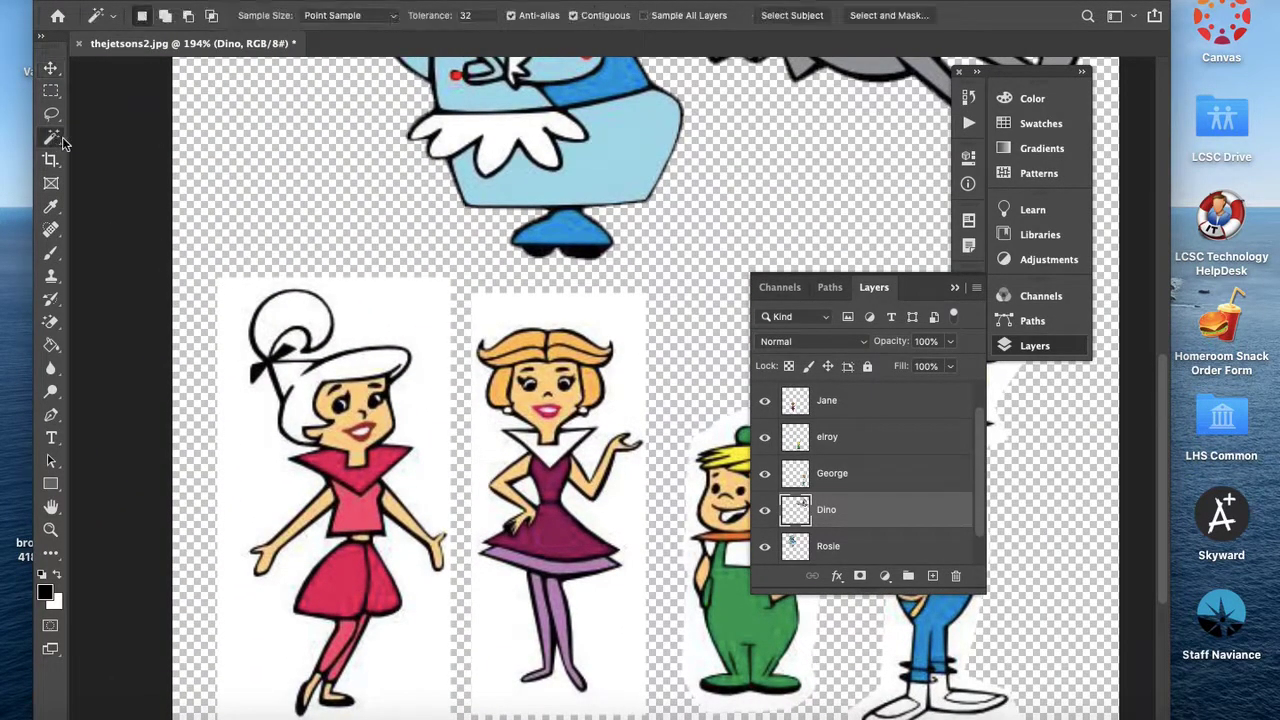
left_click(393, 316)
scroll(785, 400, "up", 1)
left_click(837, 400)
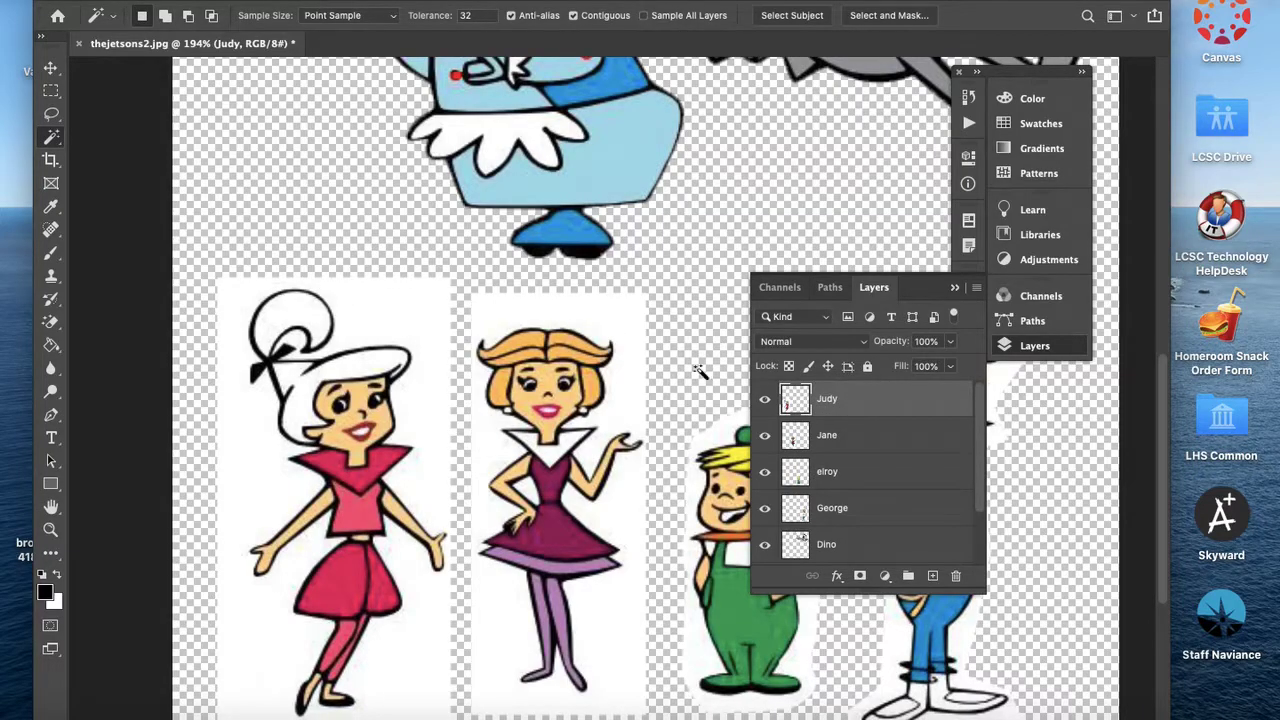
left_click(385, 299)
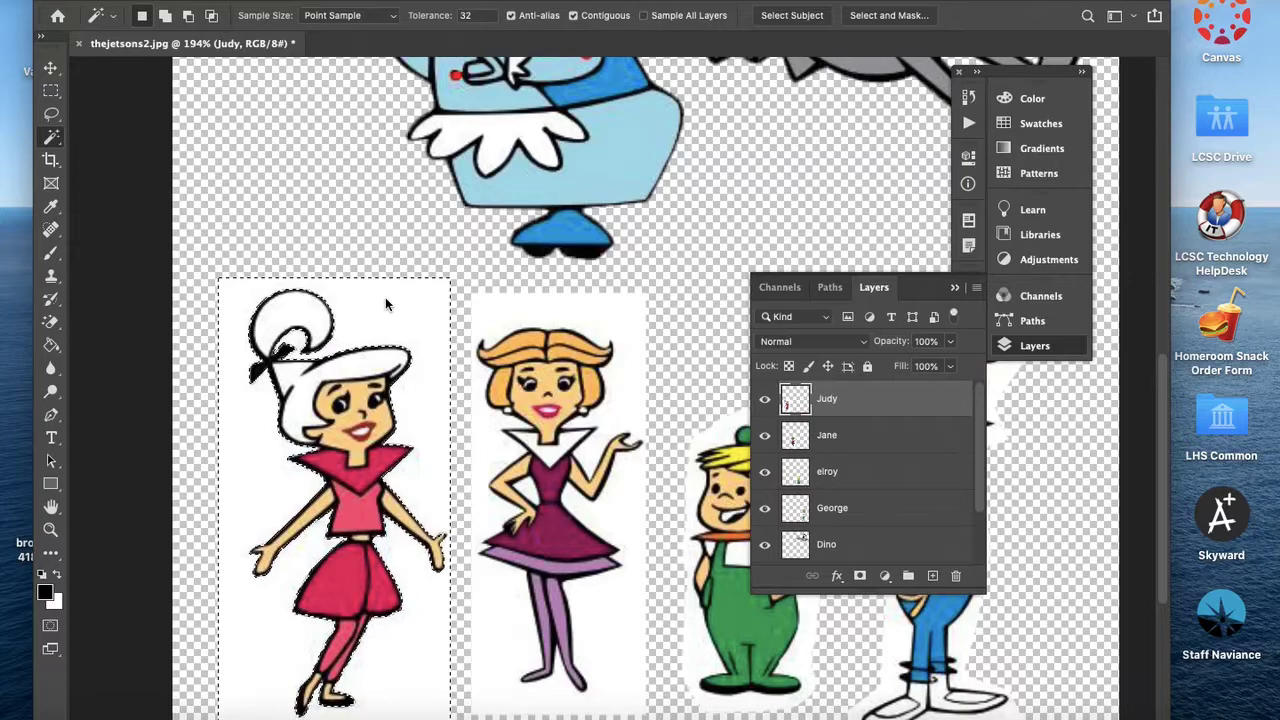
key("Delete")
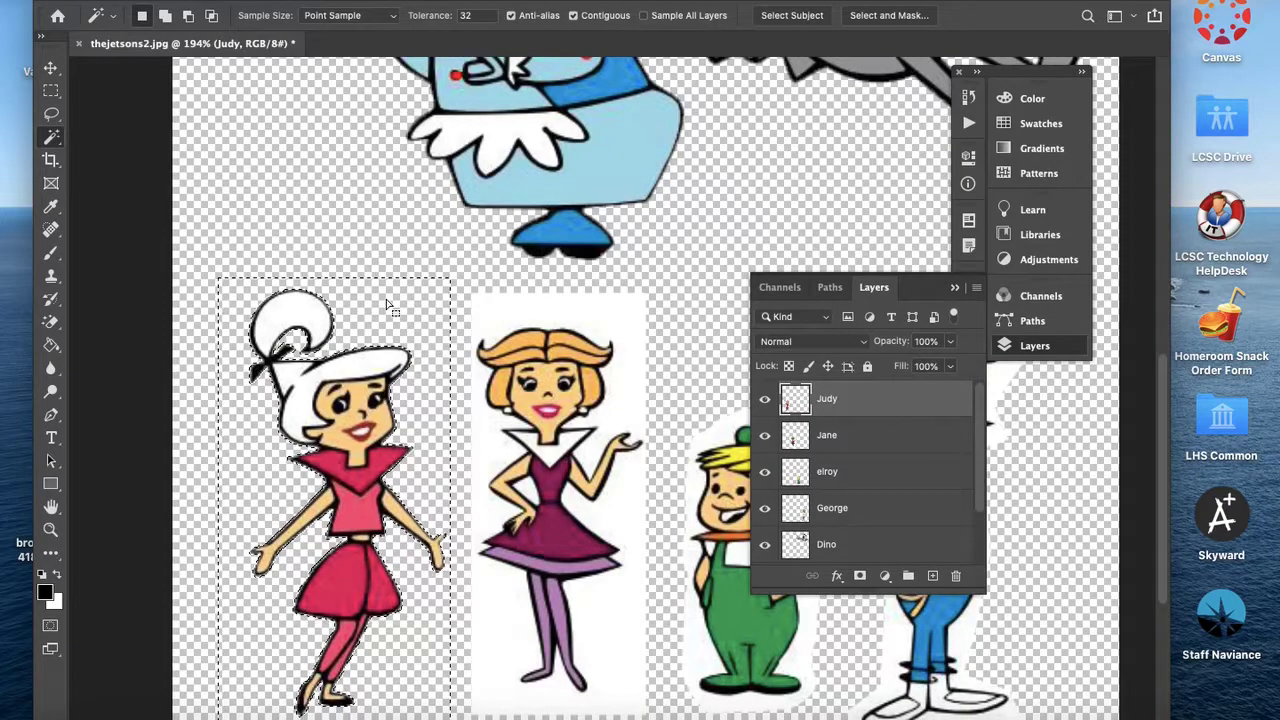
key("super+d")
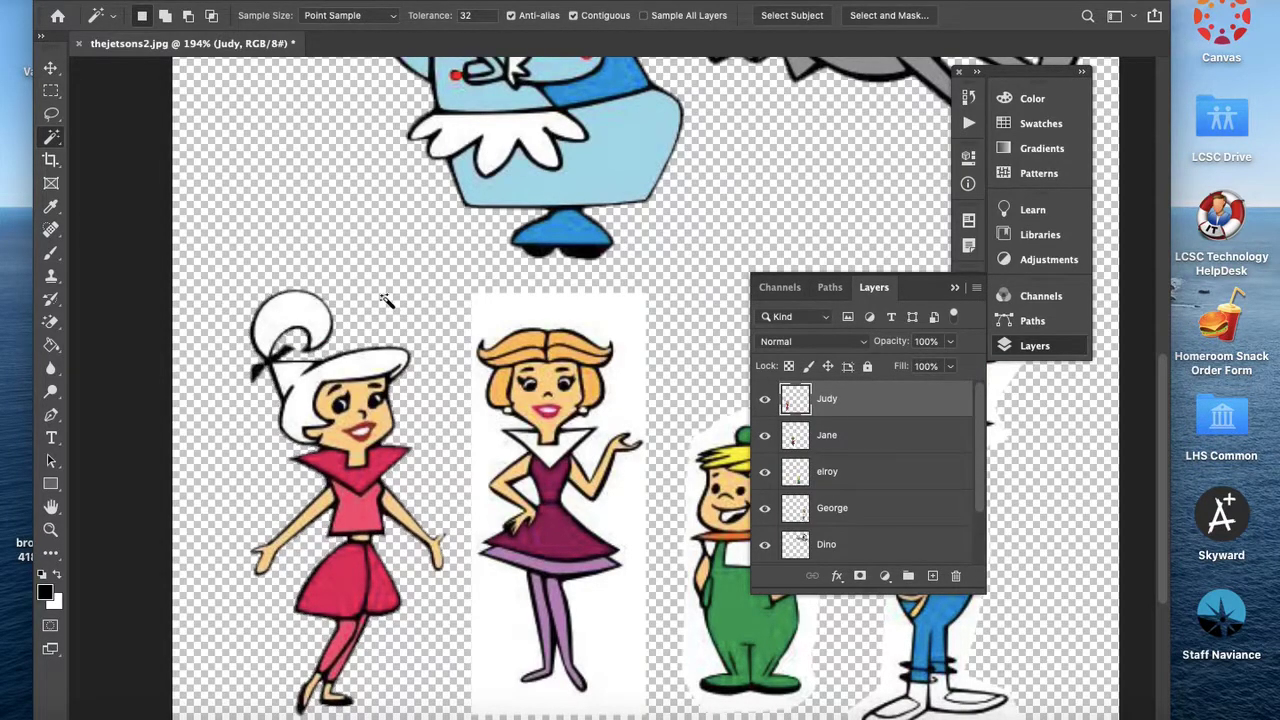
Step: Erase the white background around the woman in the purple dress on the Jane layer with the Magic Eraser
scroll(387, 300, "down", 3)
scroll(387, 300, "right", 3)
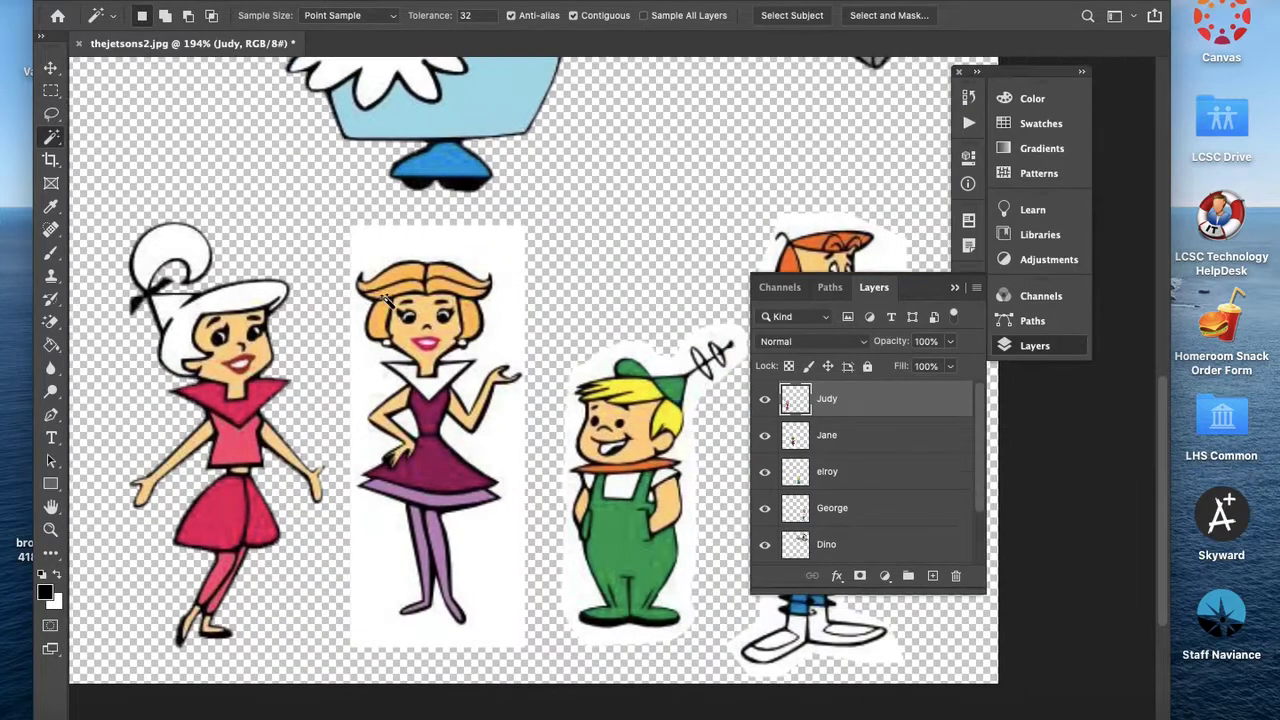
left_click(48, 320)
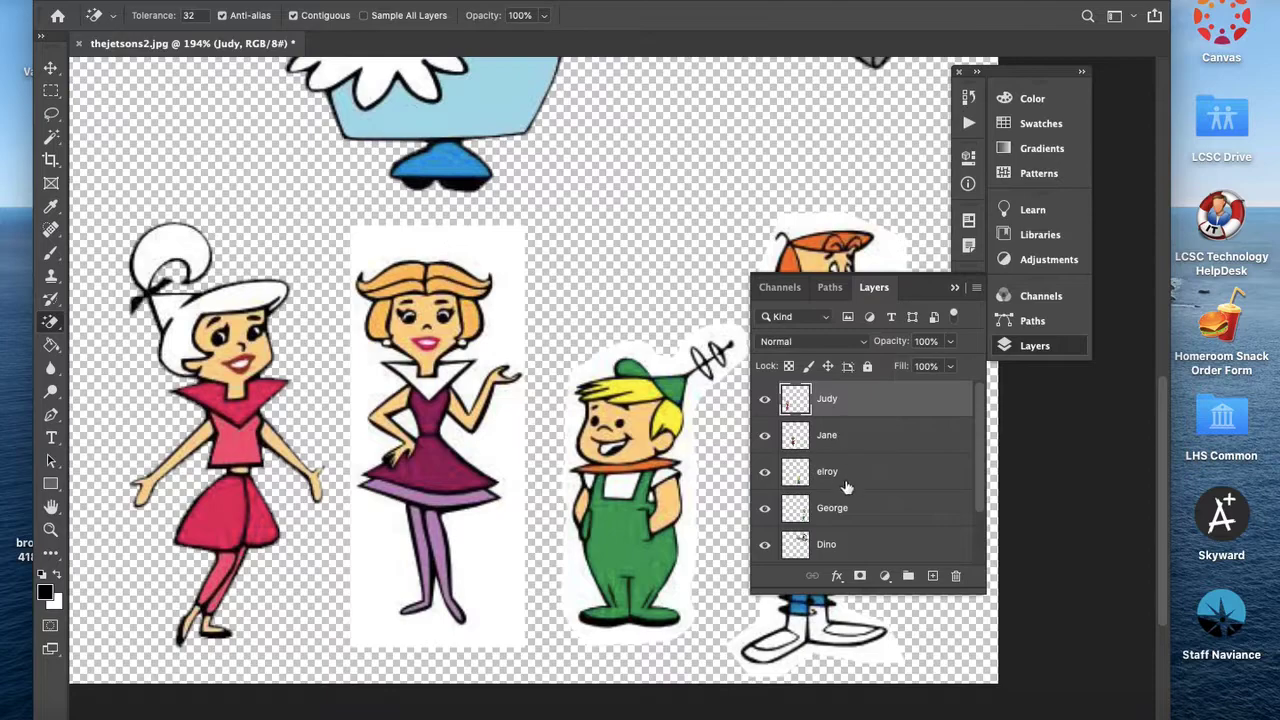
left_click(845, 443)
left_click(495, 250)
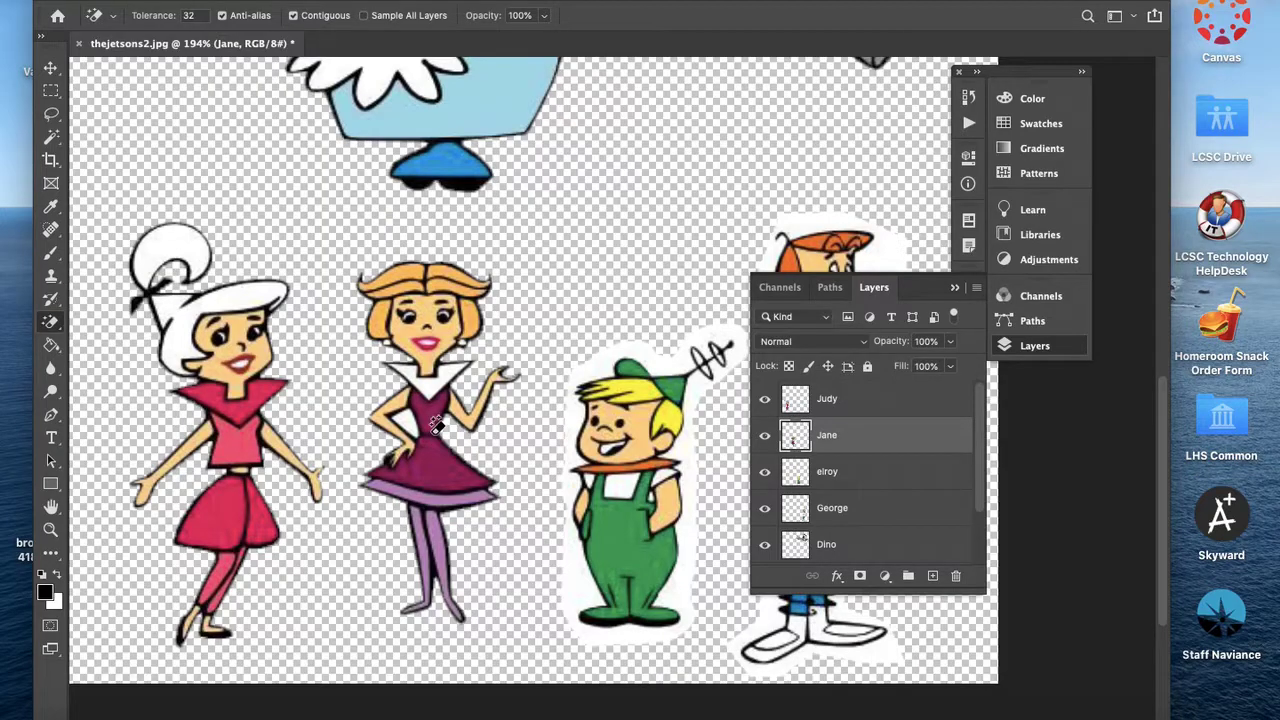
scroll(437, 443, "up", 5)
scroll(433, 405, "up", 2)
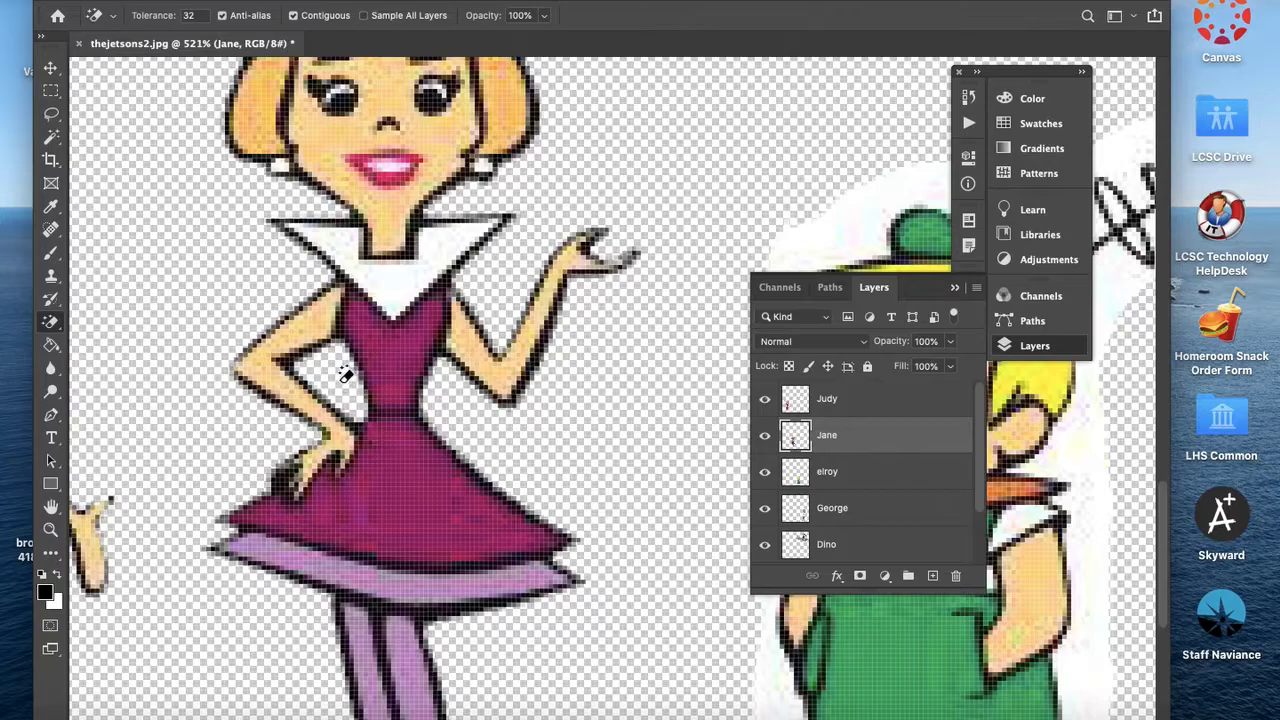
Step: Make the elroy layer active and select the white background around the boy in the green hat with the Magic Wand
scroll(374, 391, "down", 4)
scroll(378, 398, "right", 5)
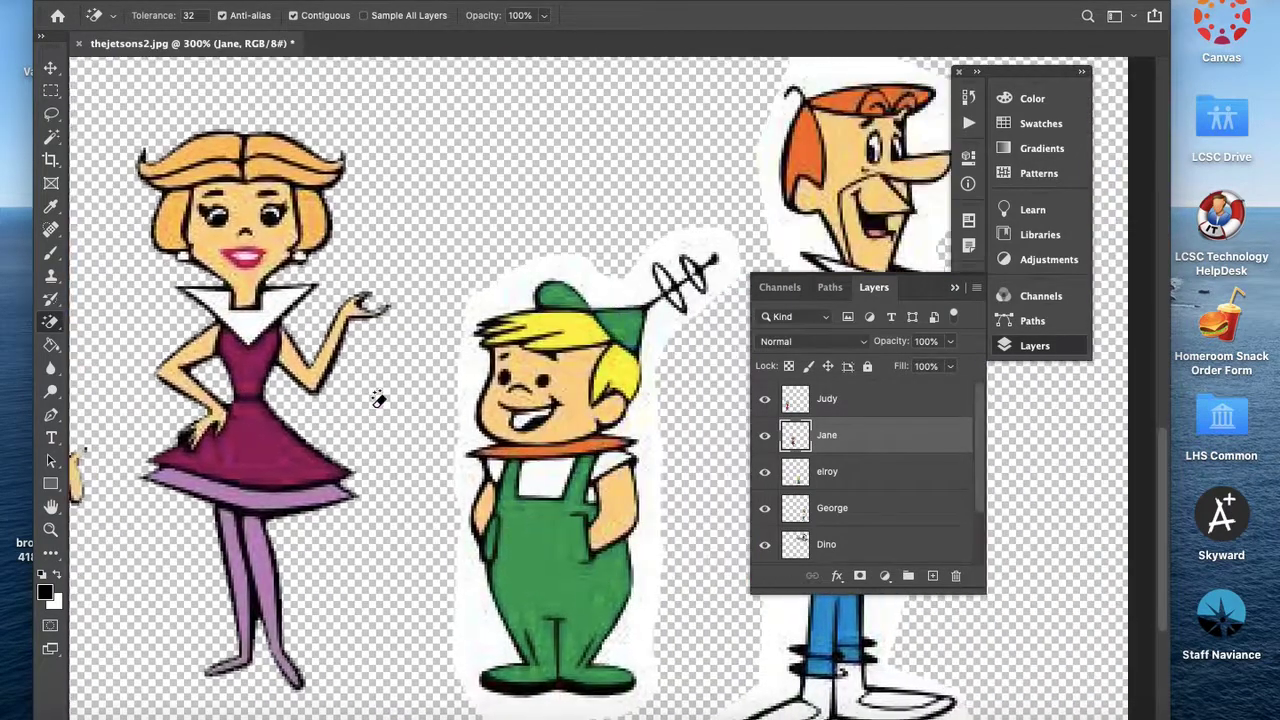
scroll(378, 398, "right", 3)
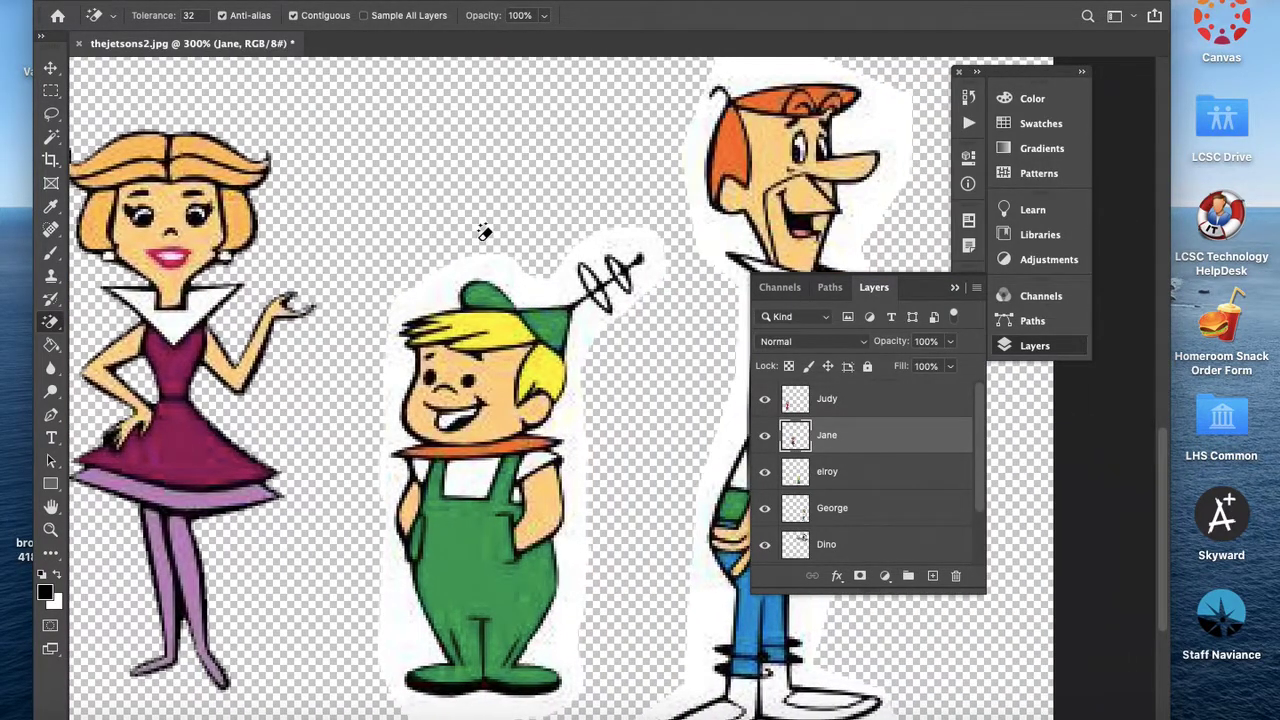
left_click(51, 138)
left_click(453, 285)
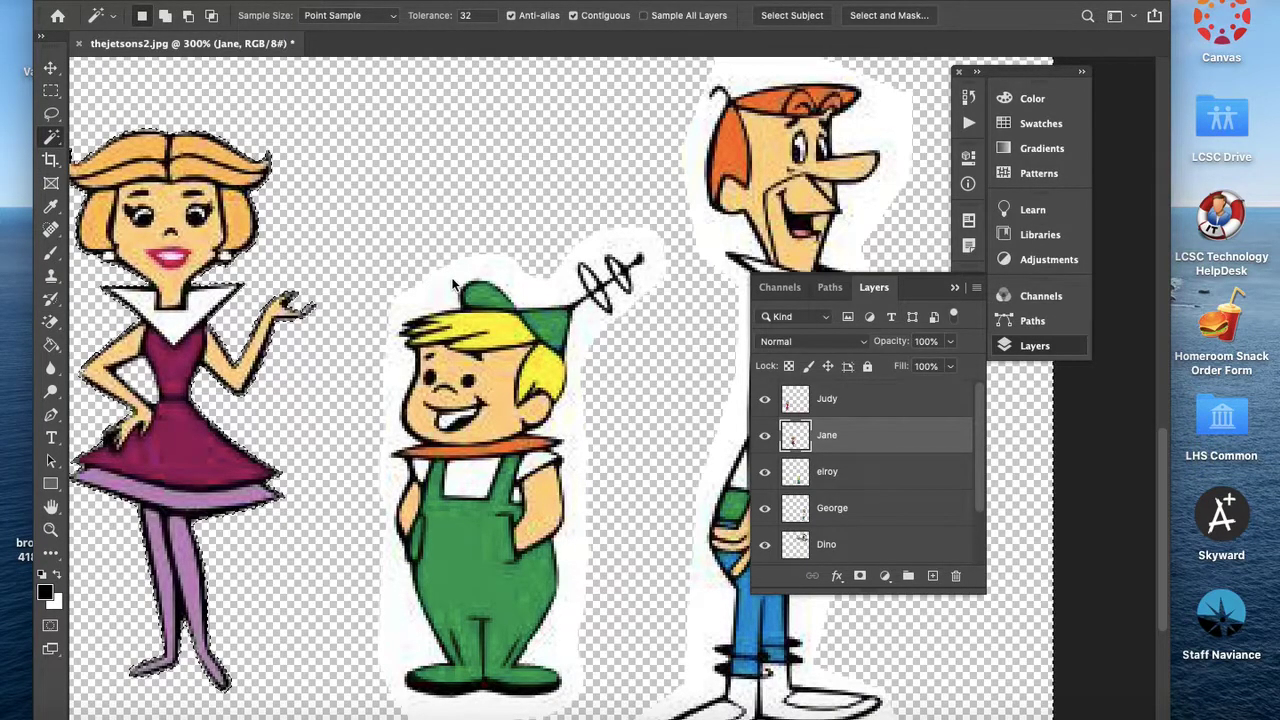
key("super+d")
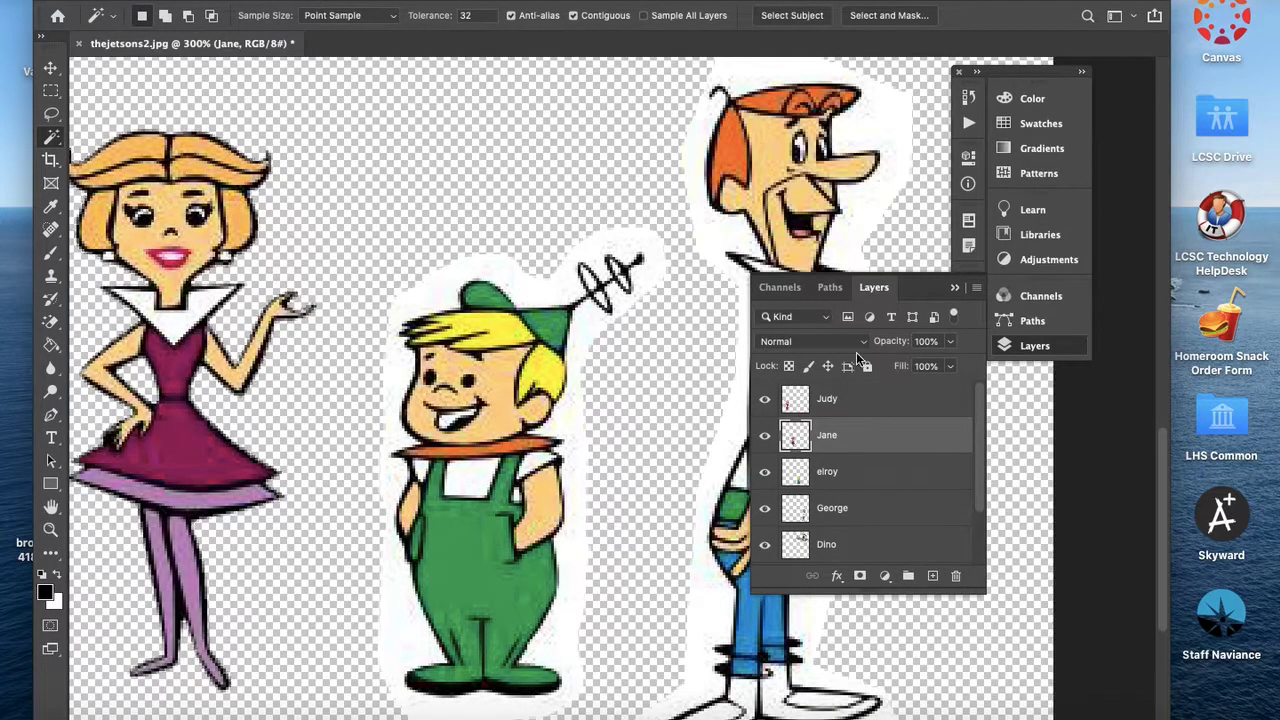
left_click(847, 475)
left_click(505, 278)
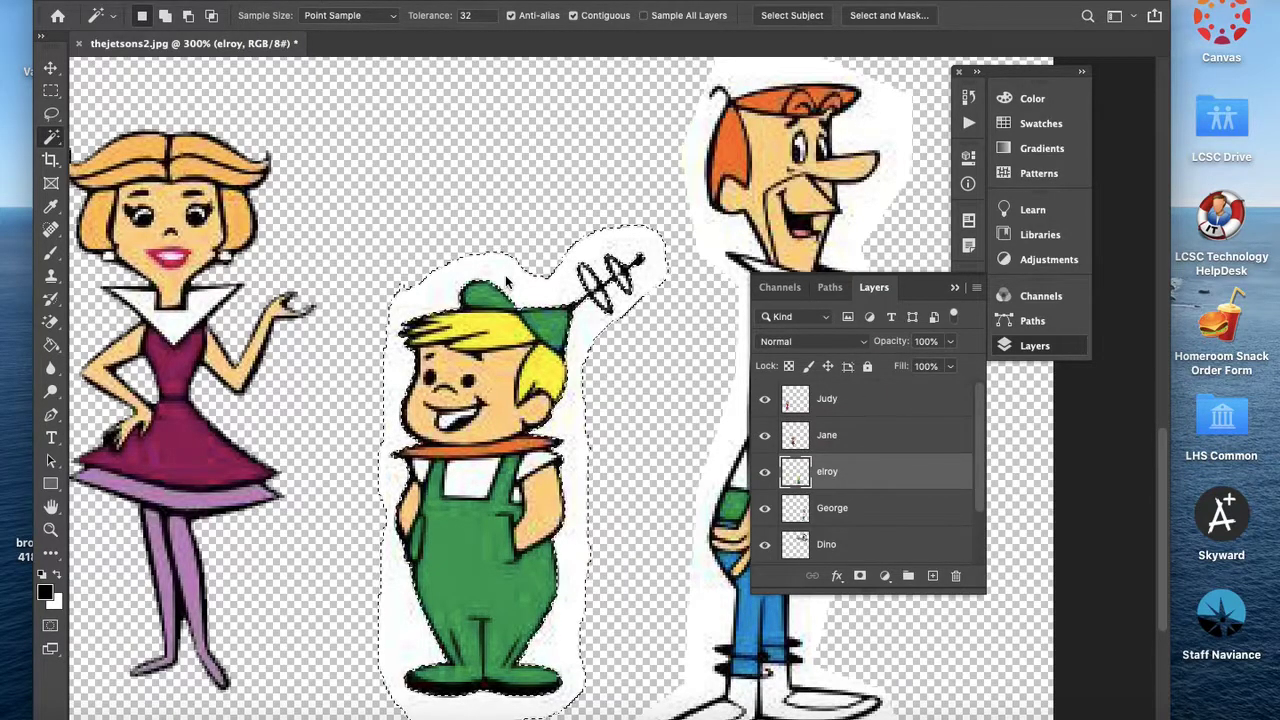
Step: Examine up close how the Magic Wand selection follows the edges of the boy's green hat and antenna
scroll(597, 289, "up", 5)
scroll(597, 289, "up", 5)
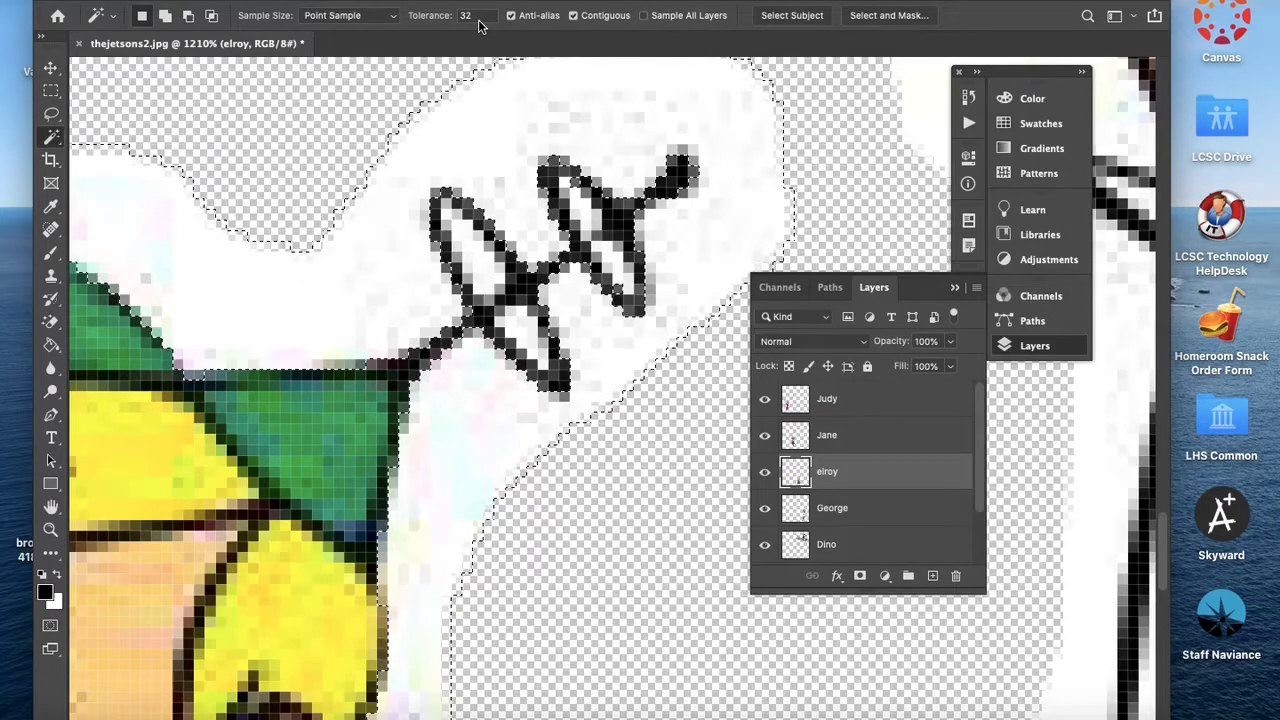
scroll(243, 243, "up", 3)
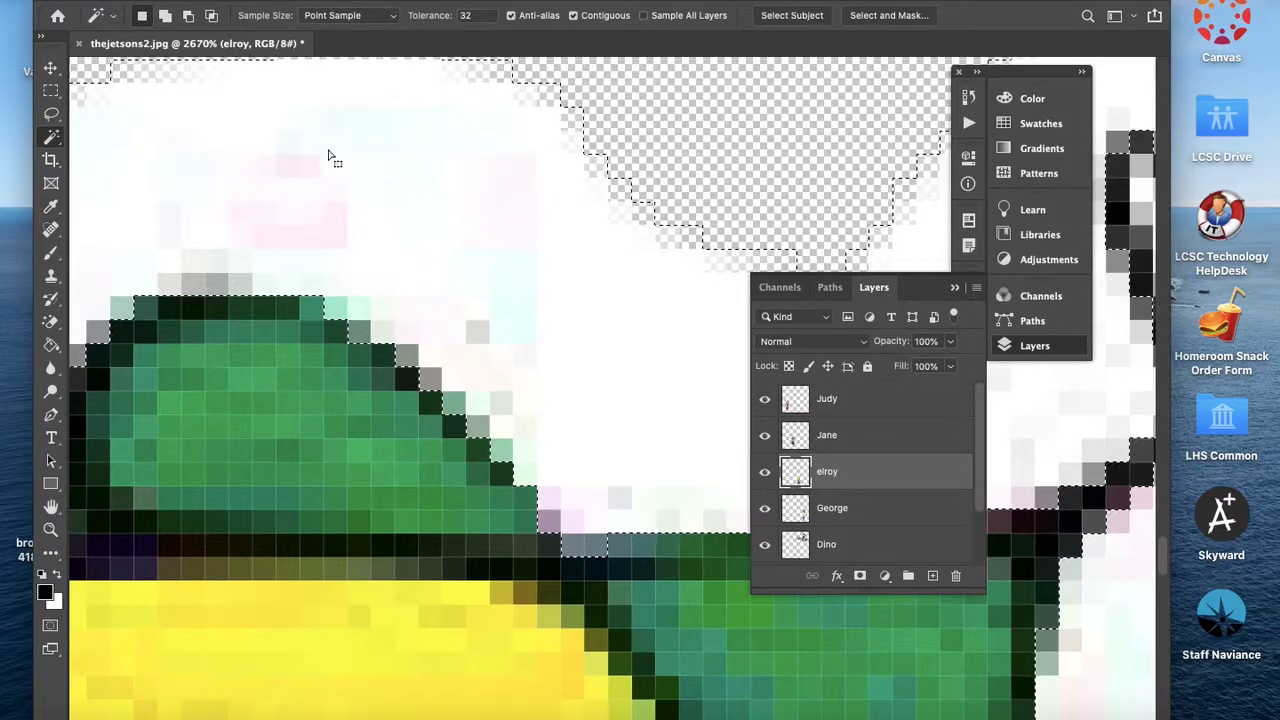
scroll(453, 230, "up", 2)
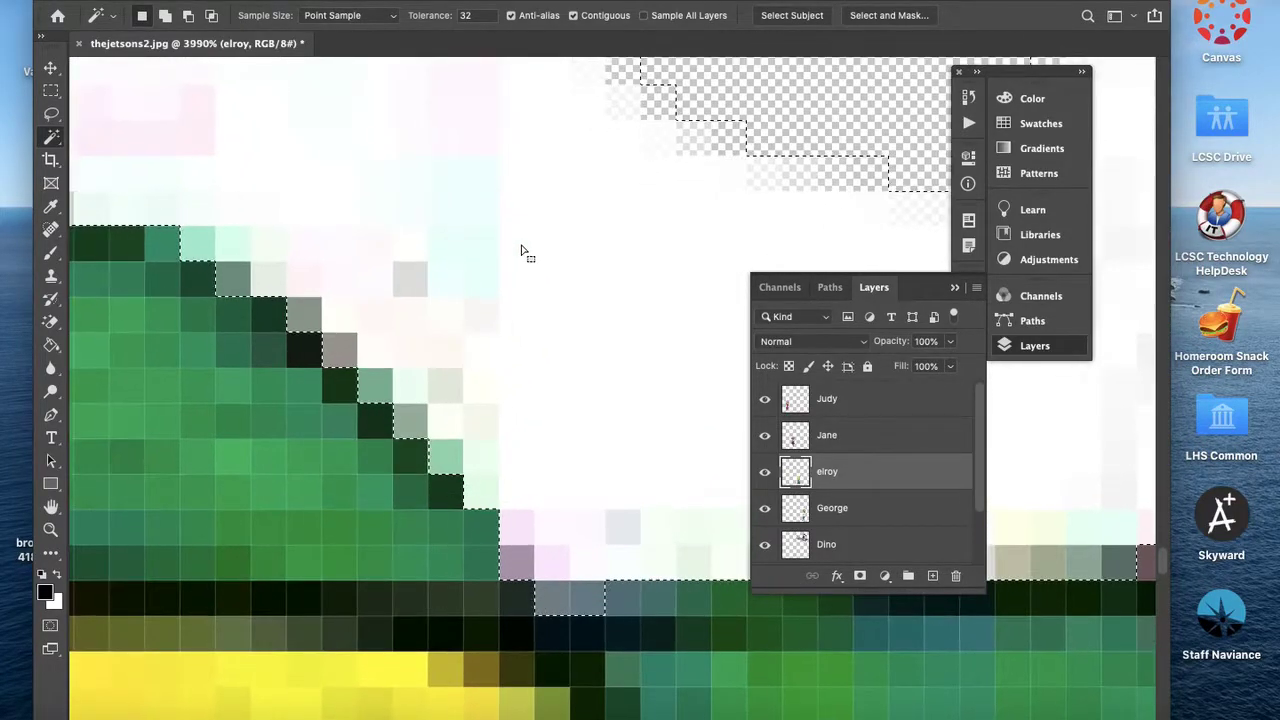
scroll(515, 254, "up", 1)
scroll(450, 195, "left", 3)
scroll(450, 195, "up", 2)
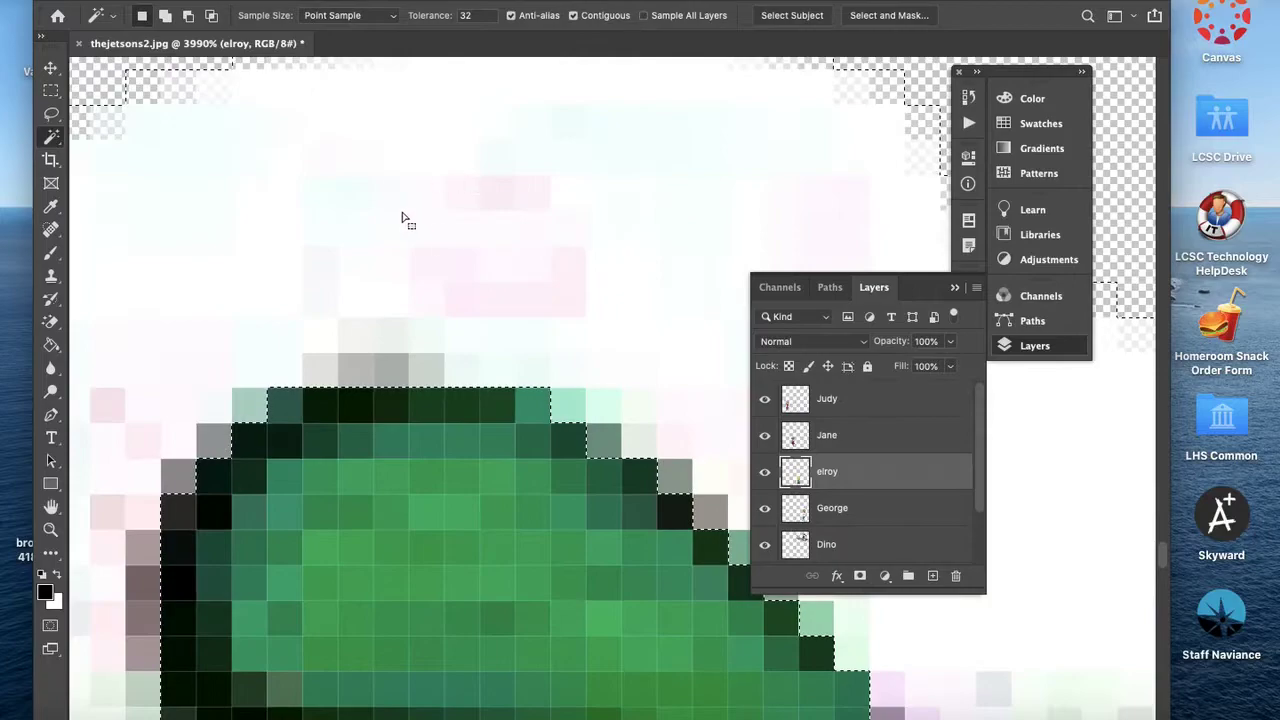
scroll(462, 231, "right", 10)
scroll(462, 237, "down", 2)
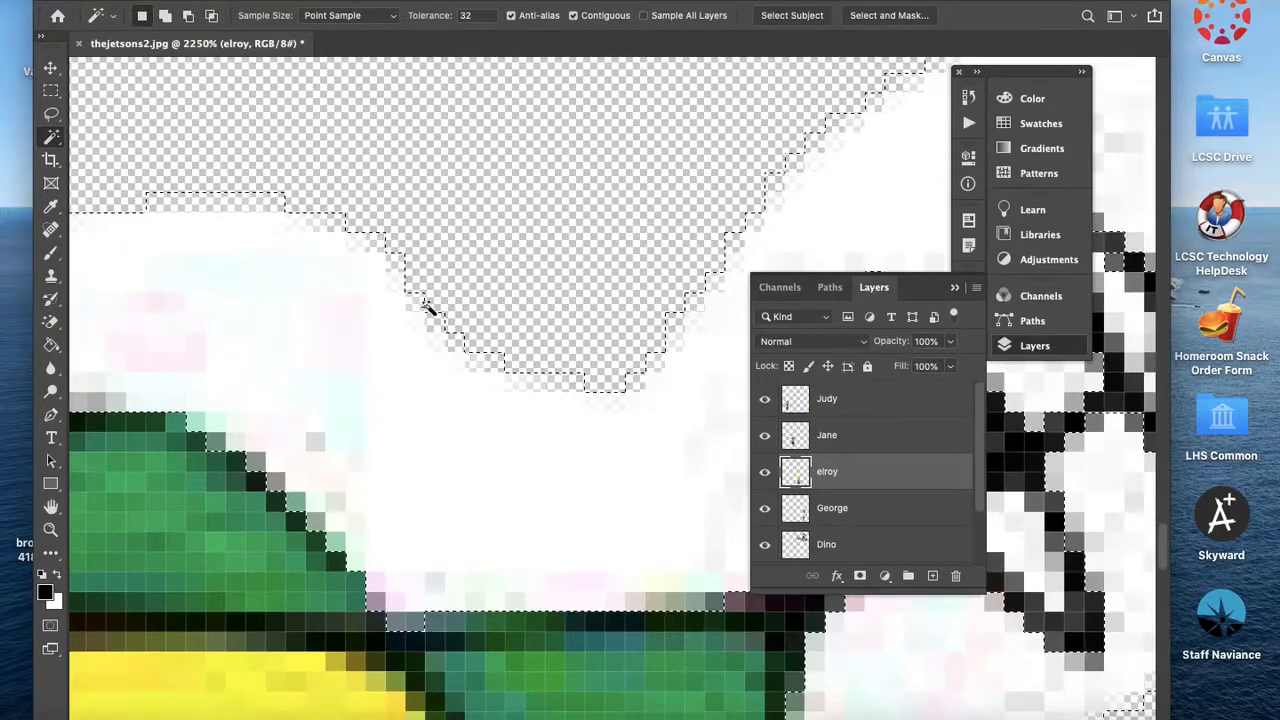
scroll(520, 417, "down", 1)
scroll(520, 417, "right", 6)
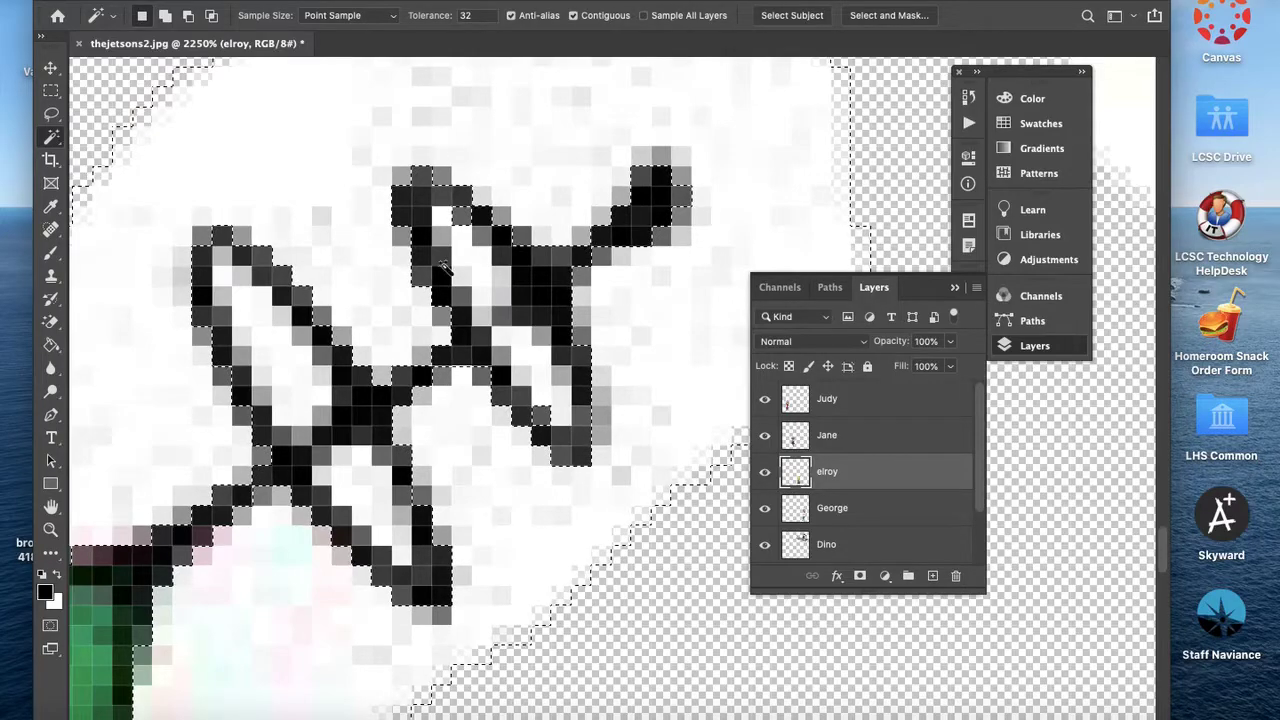
scroll(443, 267, "down", 10)
scroll(443, 267, "down", 5)
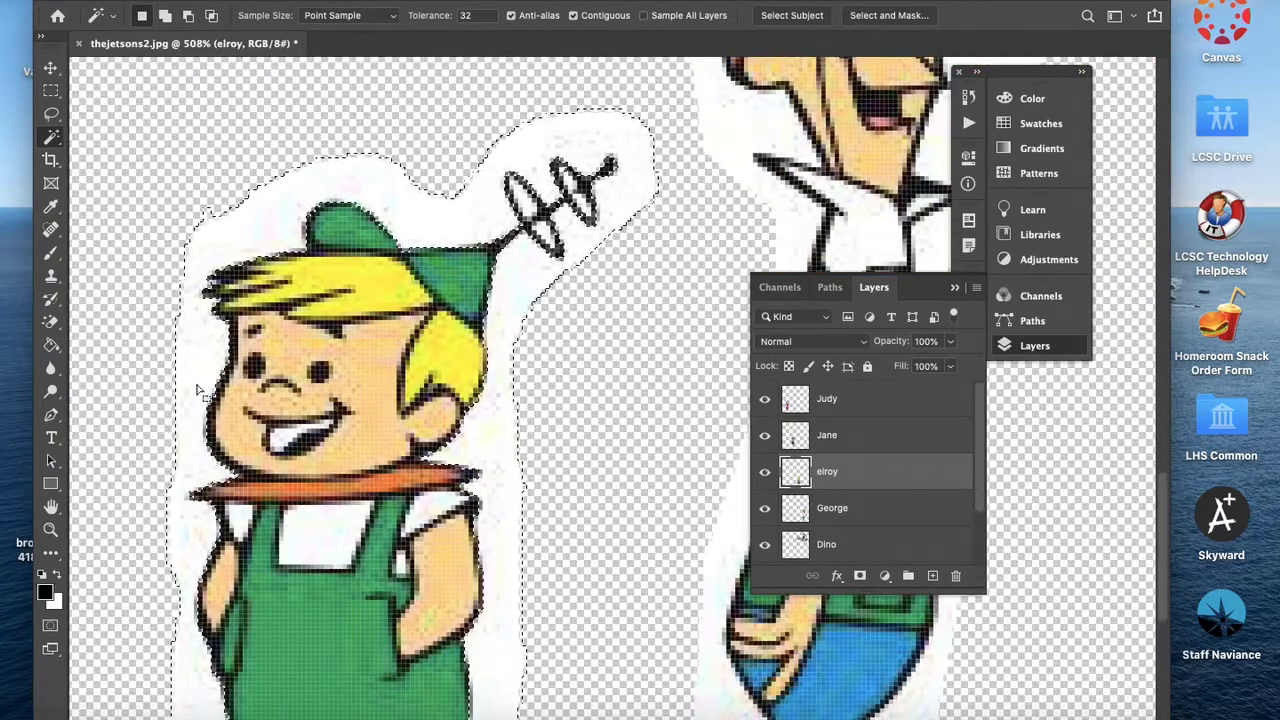
scroll(553, 254, "up", 2)
scroll(558, 258, "up", 8)
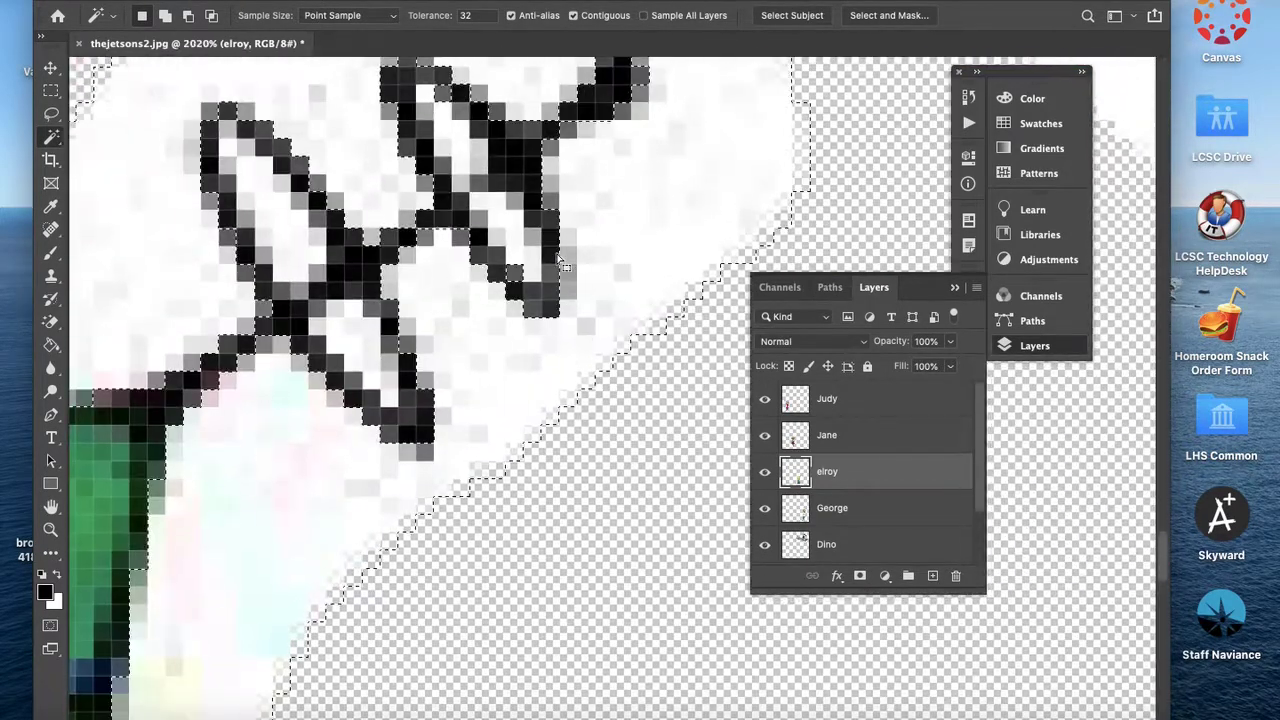
scroll(559, 259, "left", 3)
Step: Try reselecting the white around the boy and inside his antenna's loops at a Magic Wand tolerance of 26, then clear the selection
key("super+d")
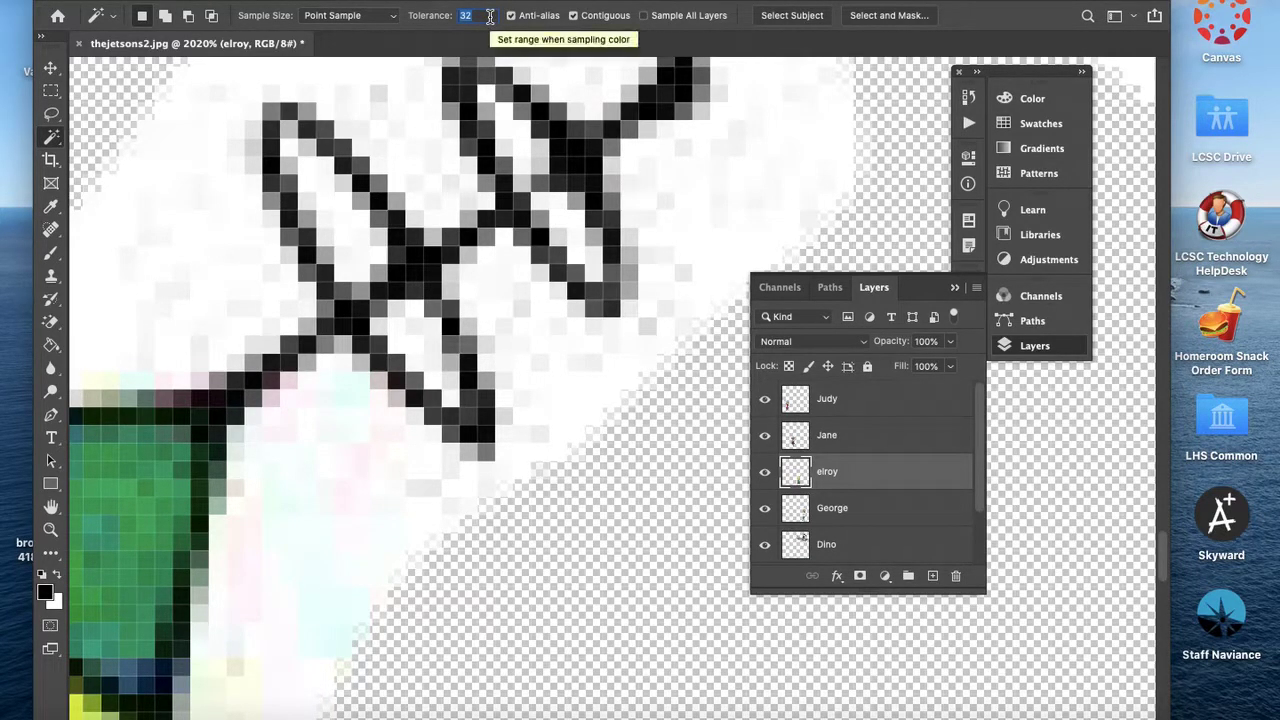
left_click(234, 215)
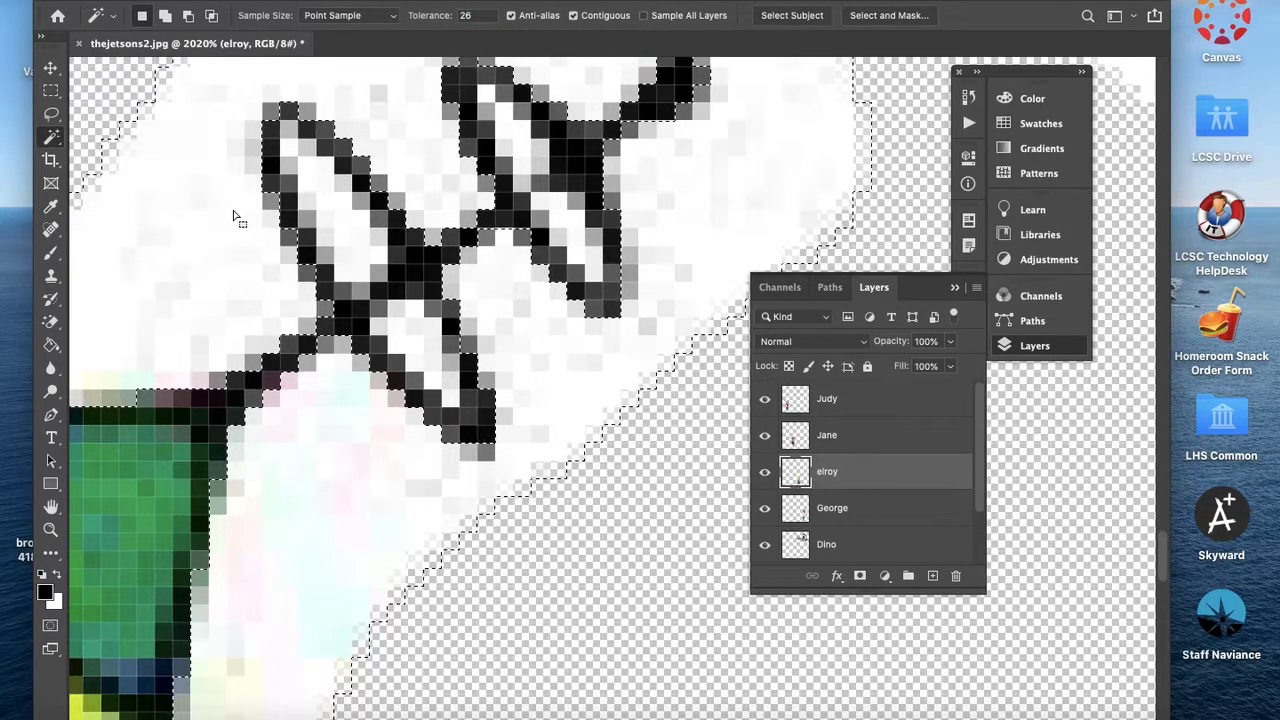
left_click(358, 240, "shift")
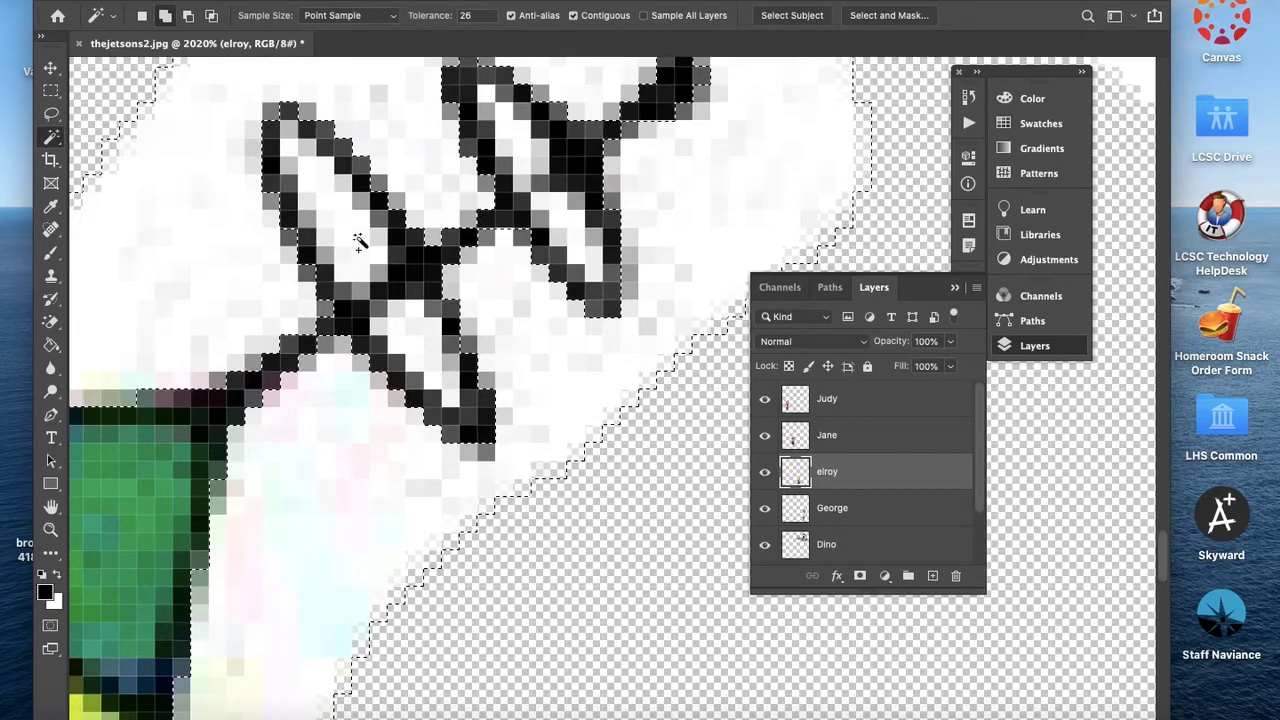
left_click(421, 347, "shift")
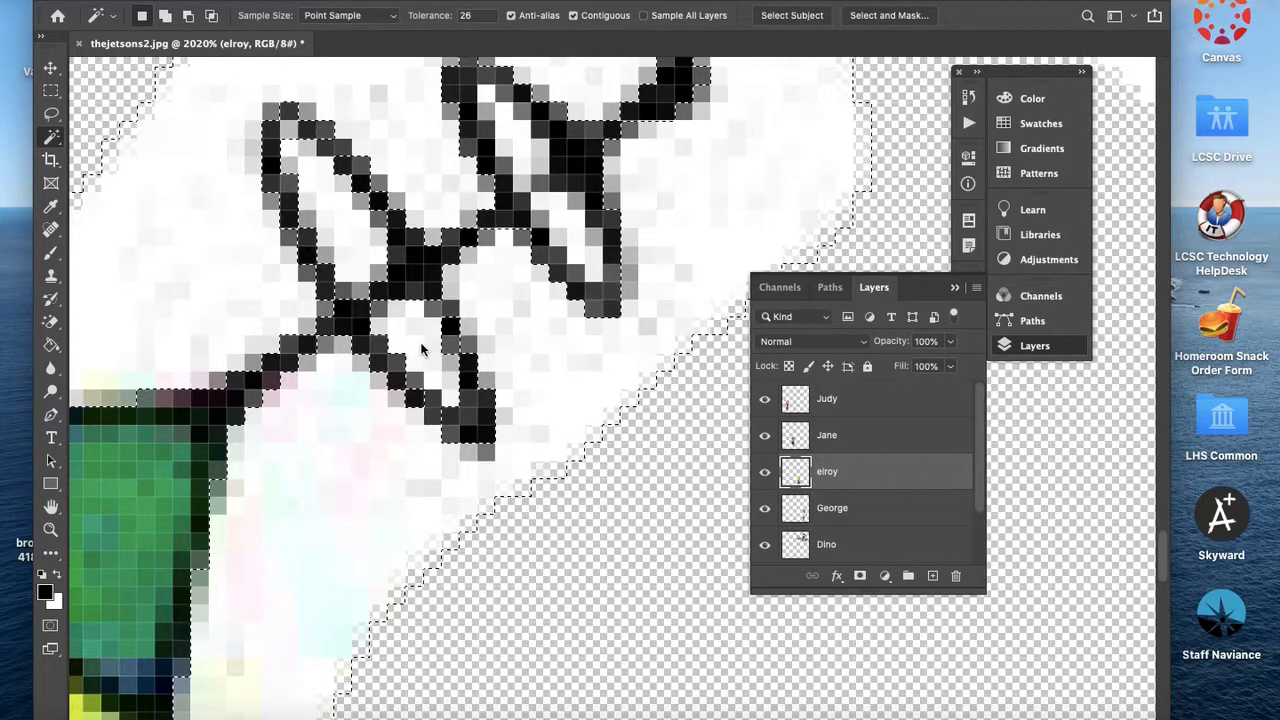
left_click(518, 136, "shift")
left_click(572, 232, "shift")
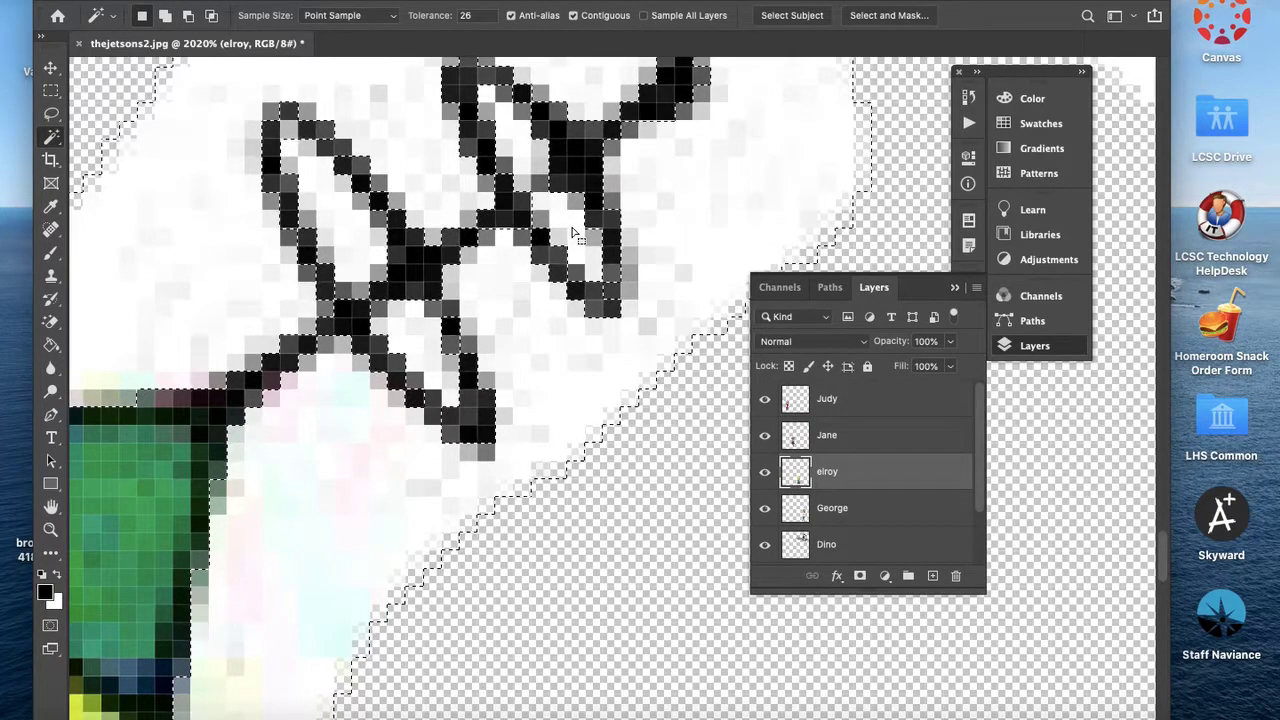
key("super+d")
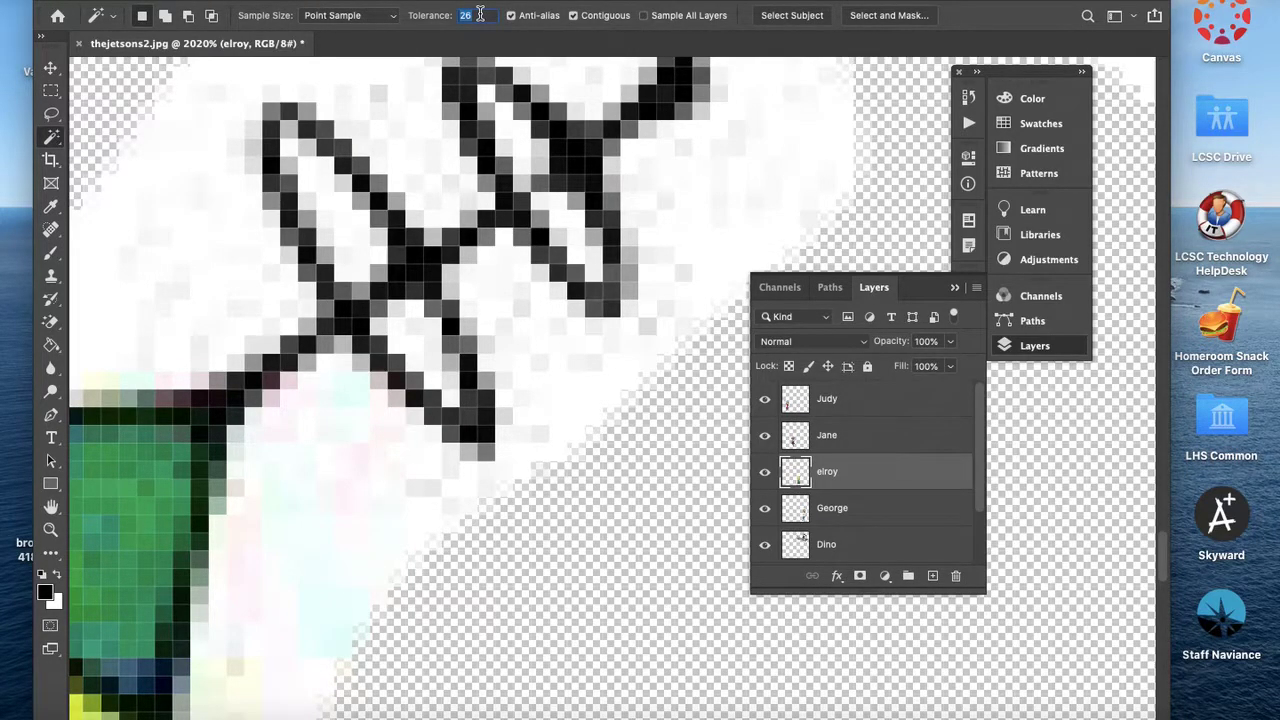
Step: Set the Magic Wand tolerance to 23 and select the white inside the antenna's loops and around the boy together
type("2")
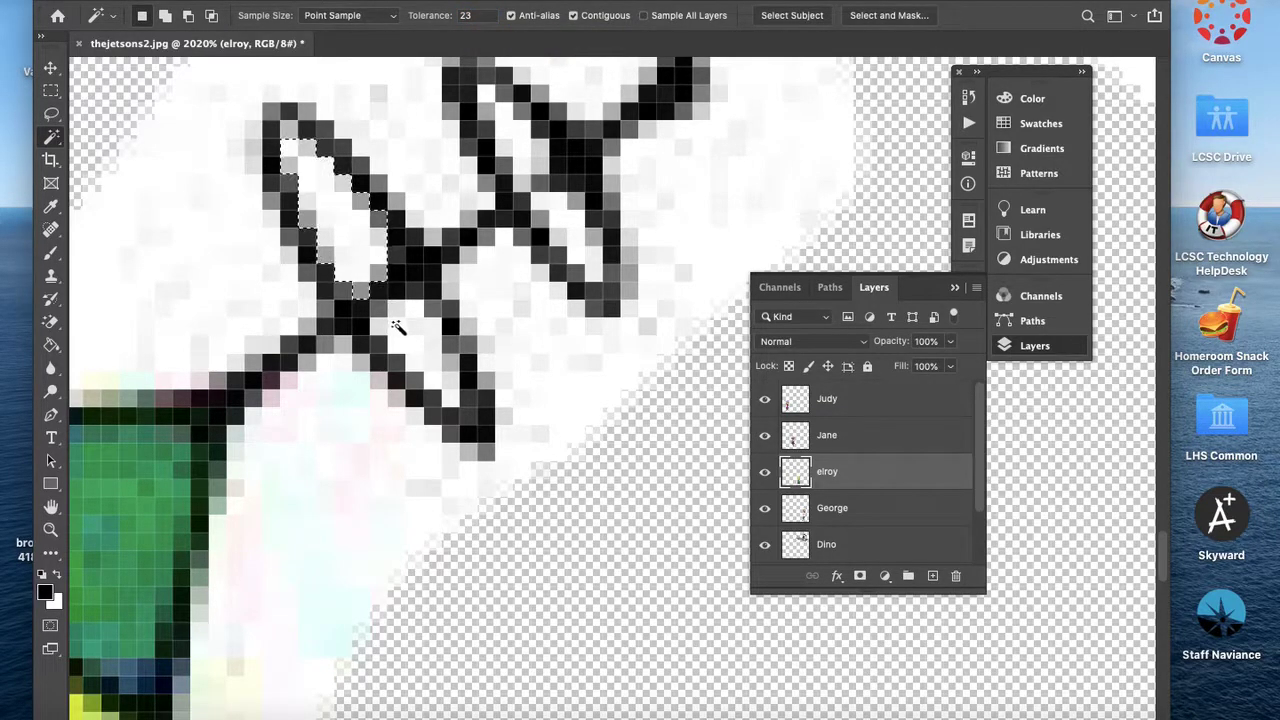
left_click(430, 325, "shift")
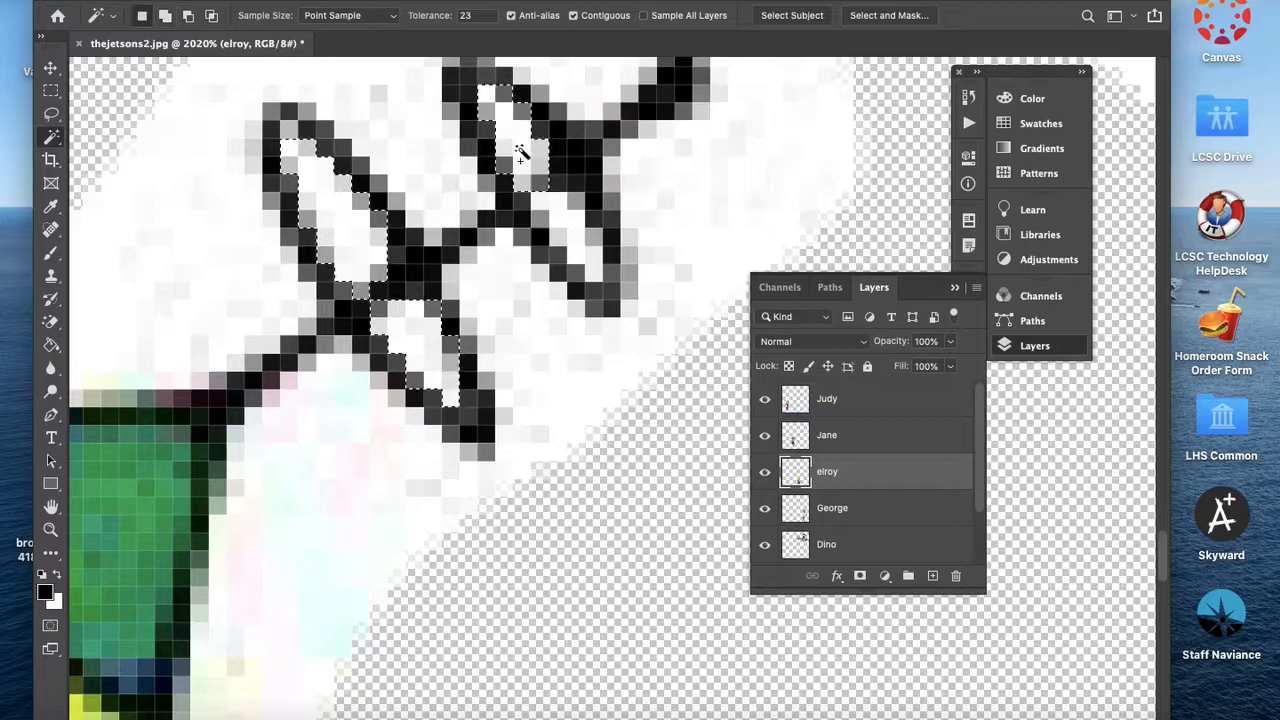
left_click(567, 230, "shift")
left_click(704, 208, "shift")
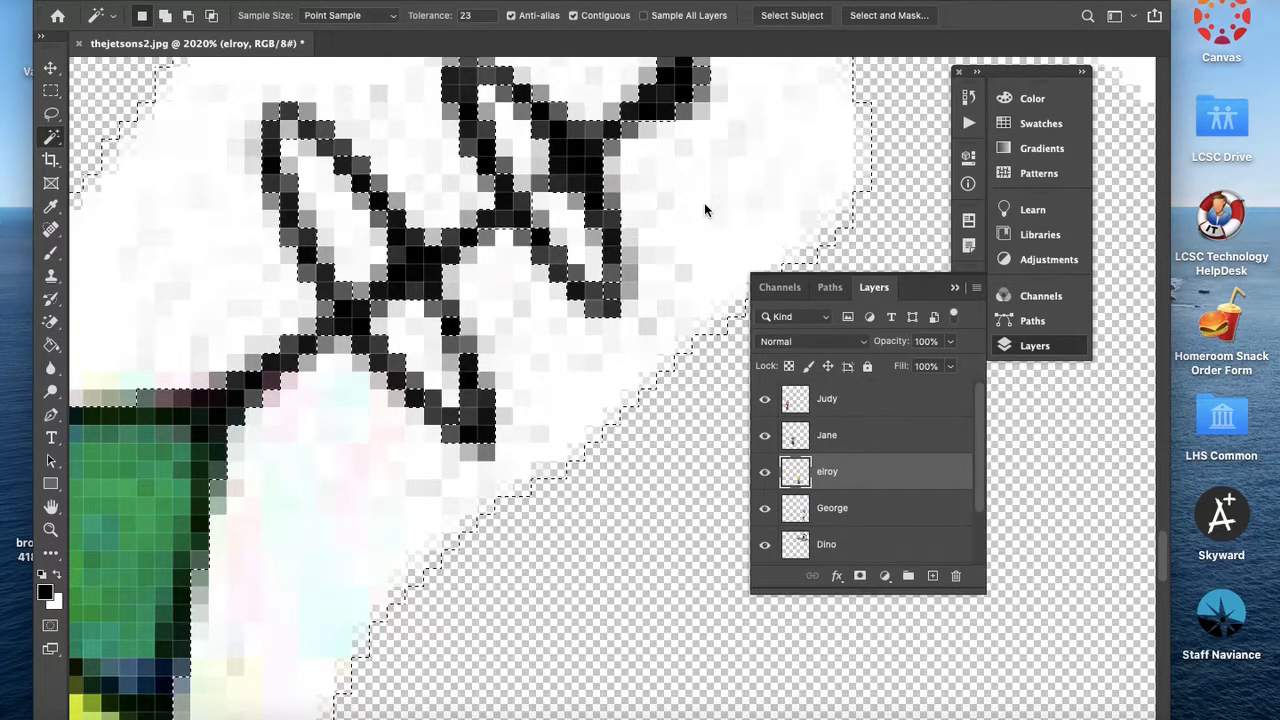
Step: Delete the selected white around the boy and inside his antenna's loops on the elroy layer, and clear the selection
scroll(280, 363, "left", 6)
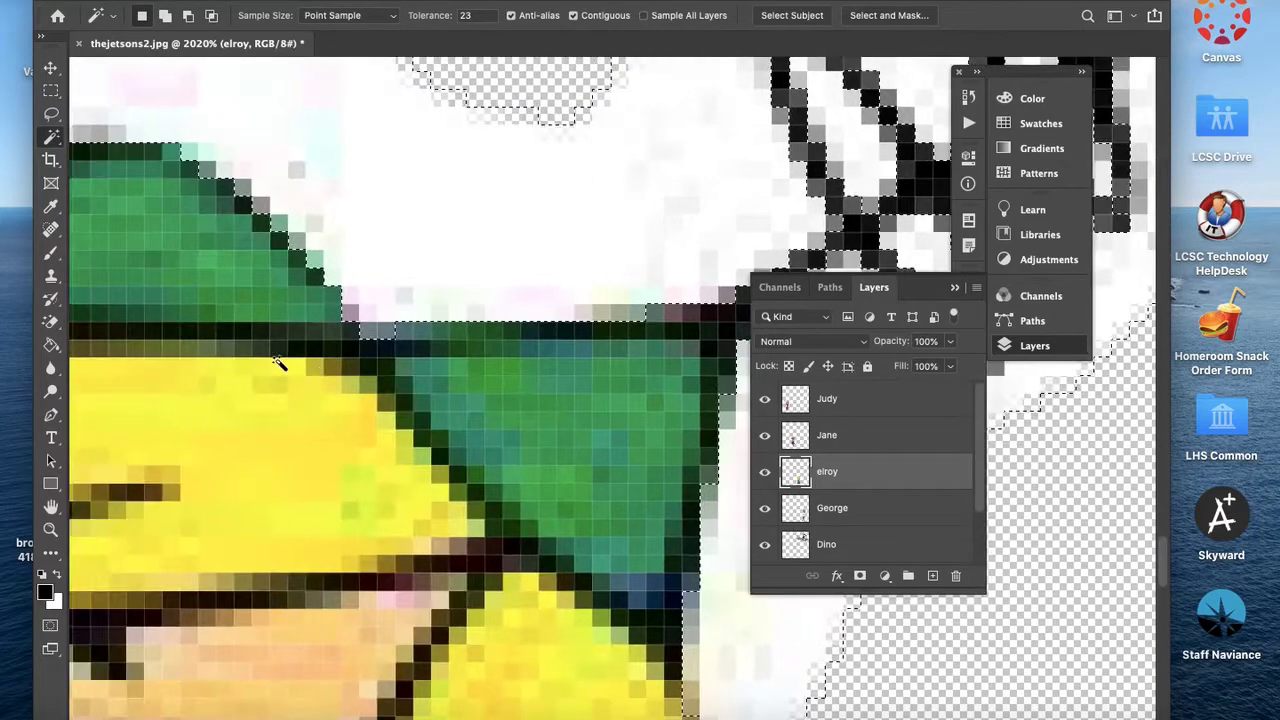
scroll(280, 363, "down", 6)
scroll(280, 363, "down", 3)
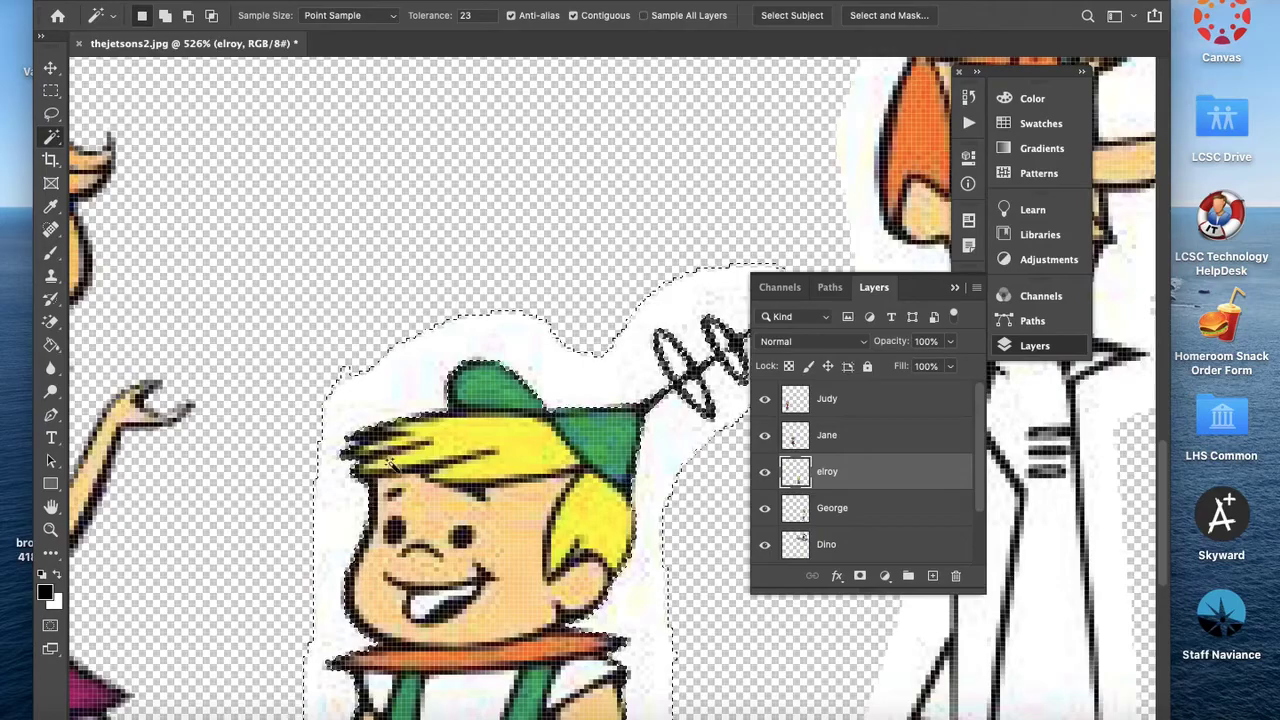
scroll(395, 468, "up", 4)
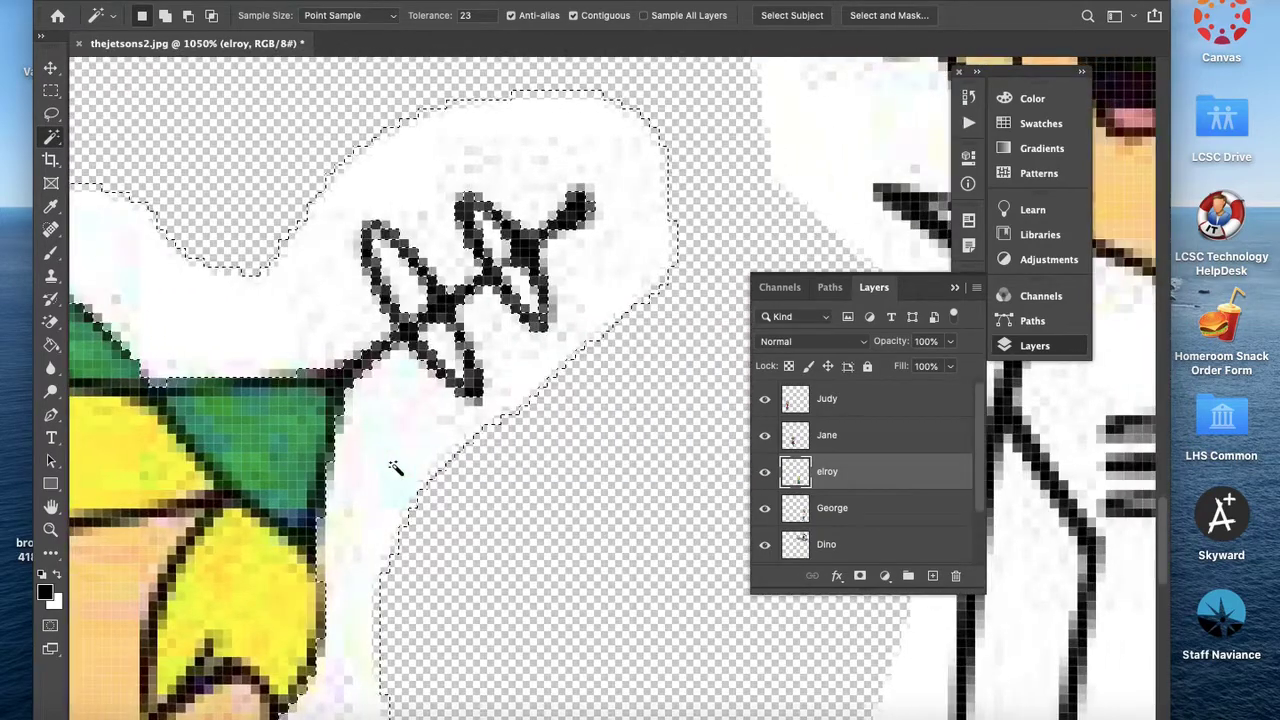
key("Delete")
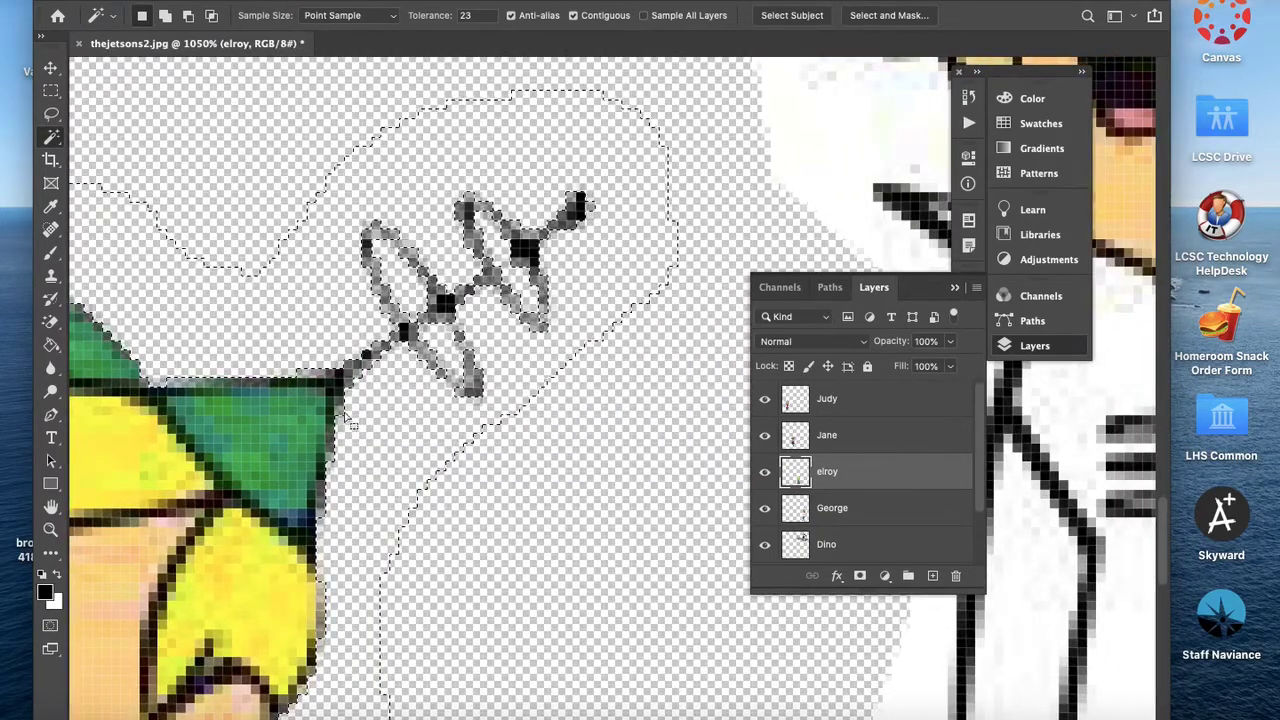
key("super+d")
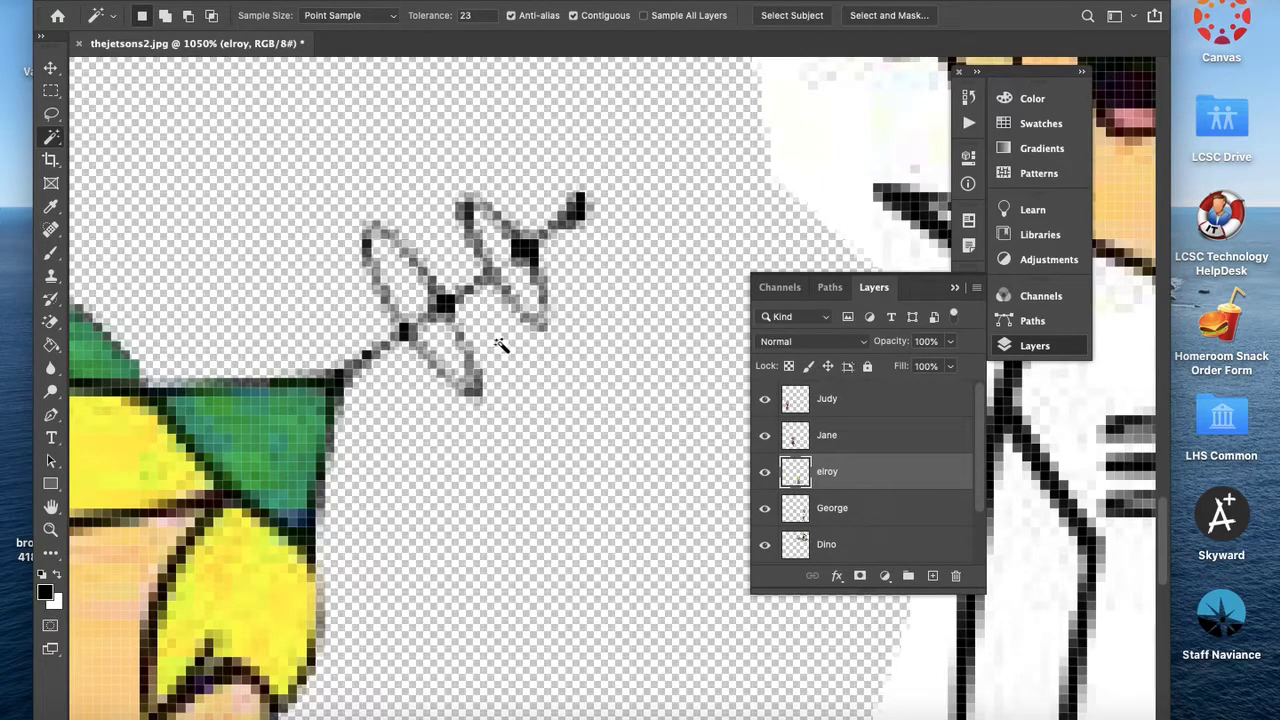
Step: Load the elroy layer's pixels as a selection to confine painting to the boy and his antenna
left_click(797, 476, "super")
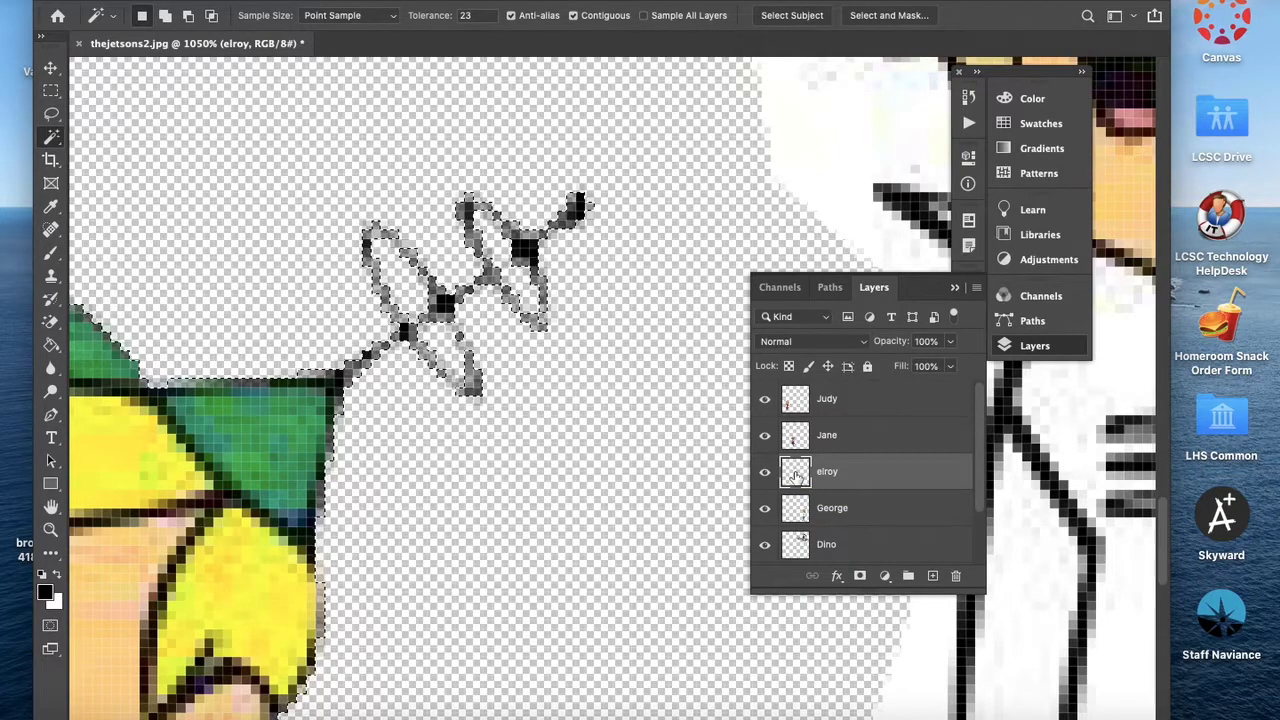
scroll(187, 525, "down", 5)
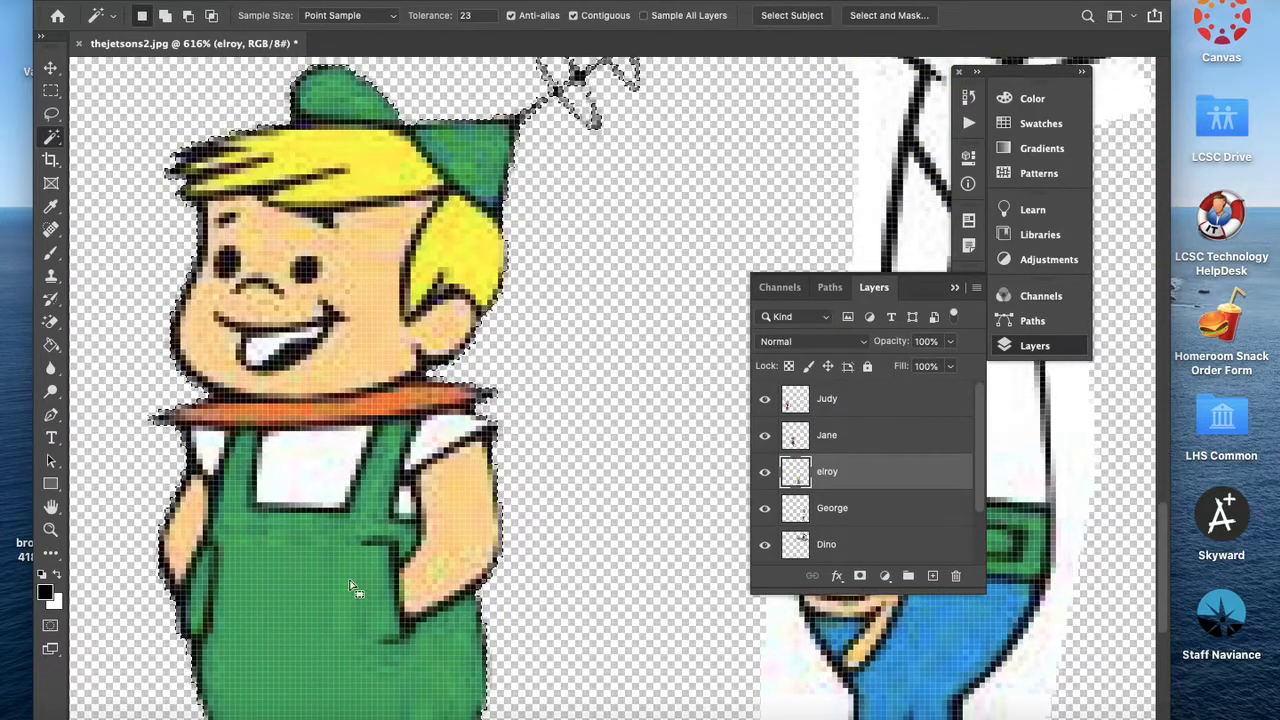
scroll(395, 214, "up", 5)
scroll(395, 214, "right", 2)
scroll(395, 214, "right", 1)
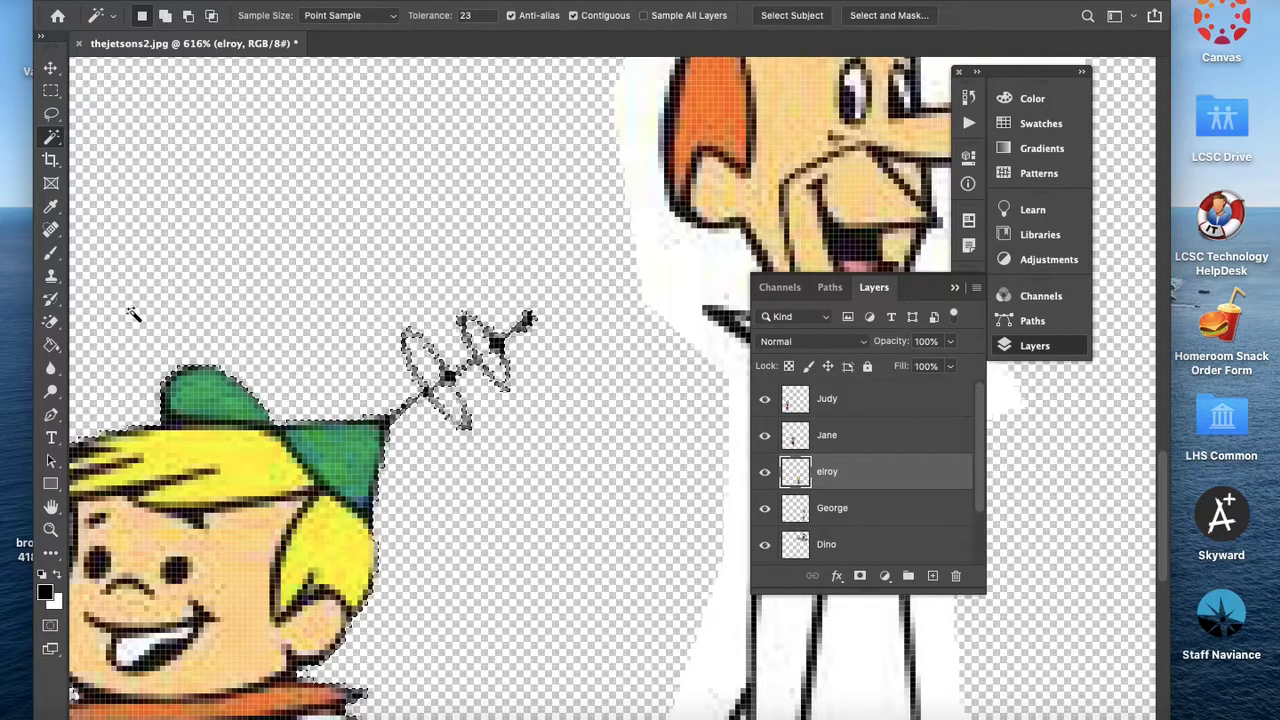
Step: Darken the boy's faded antenna within the selection using a black 9 px Brush at 83% hardness, and clear the selection
left_click(51, 254)
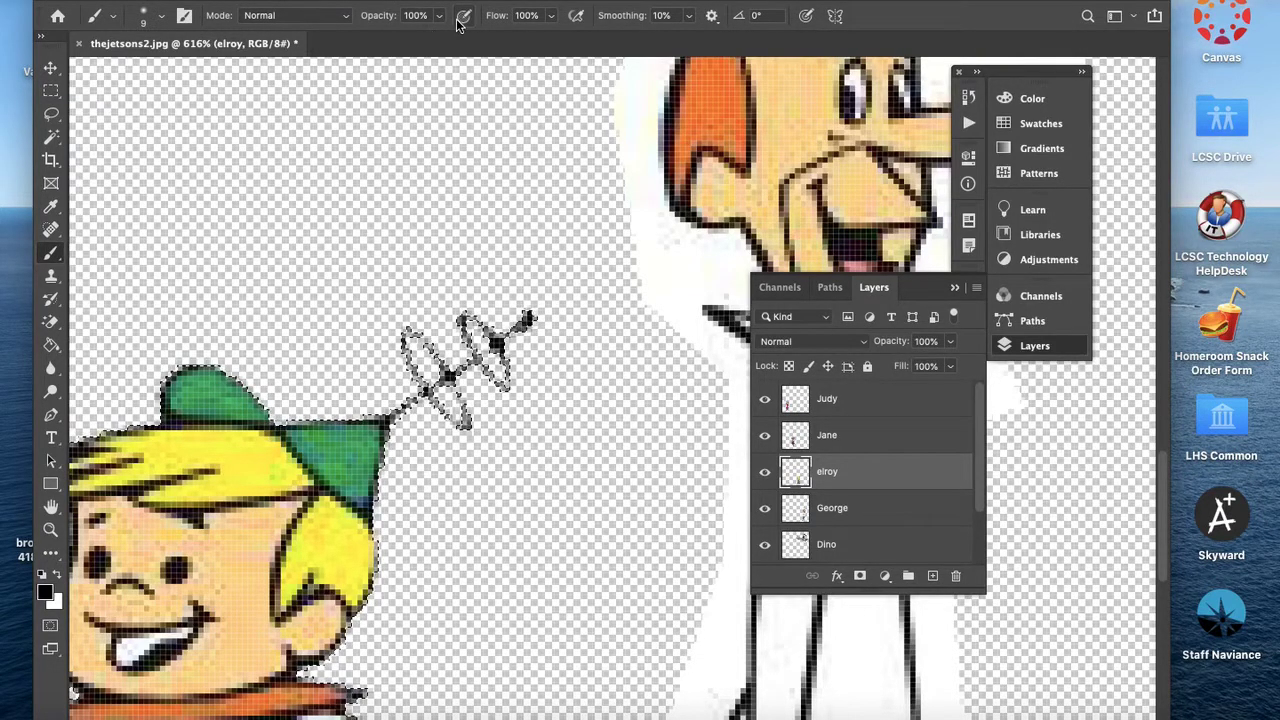
left_click(159, 17)
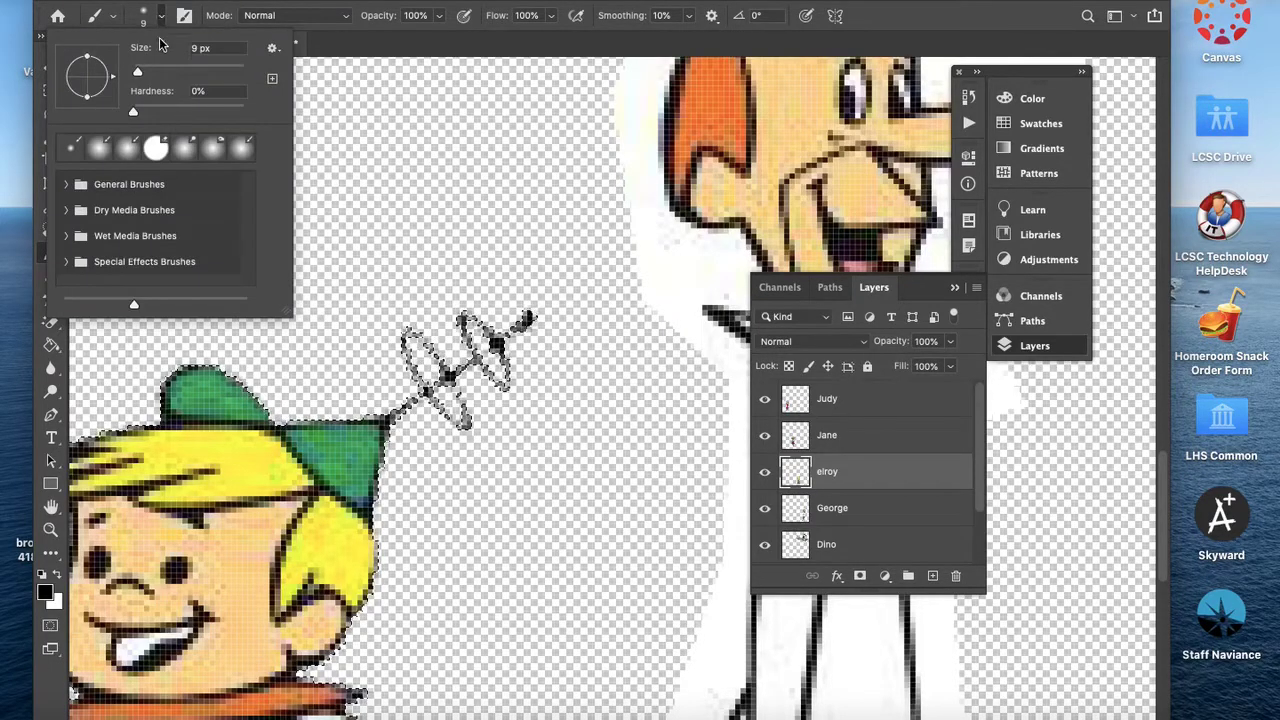
left_click_drag(147, 112, 198, 112)
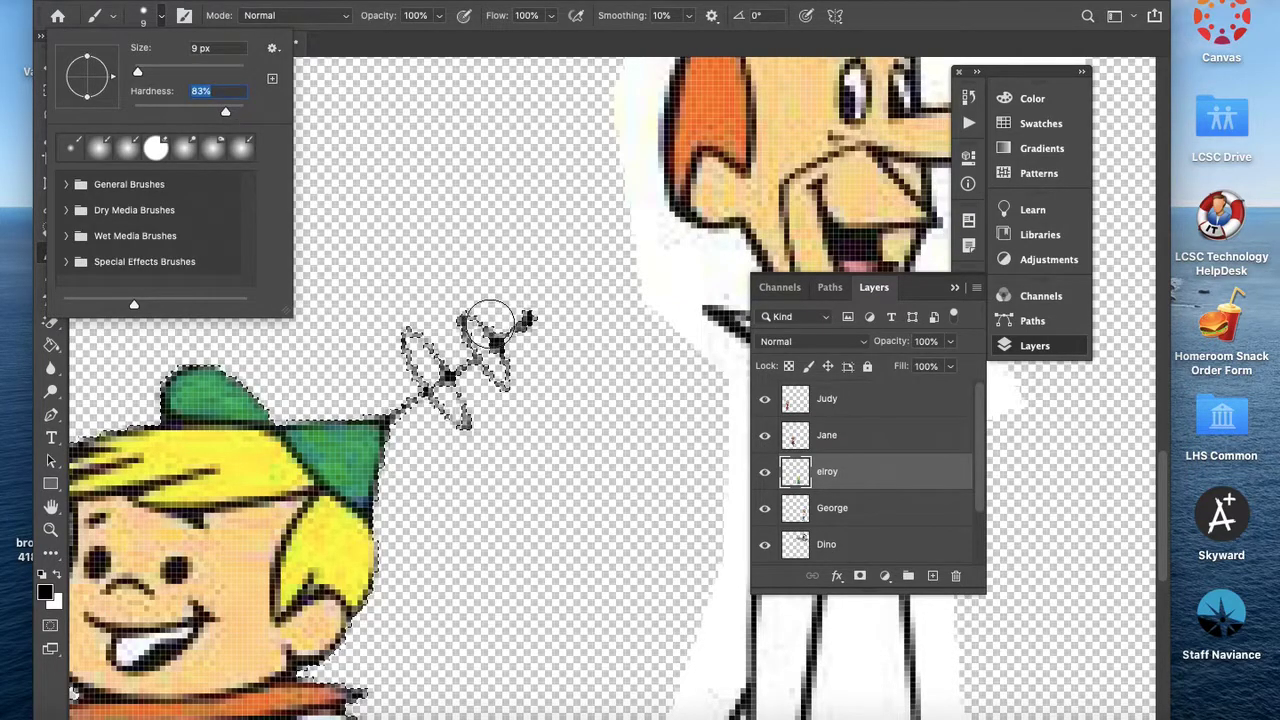
key("Return")
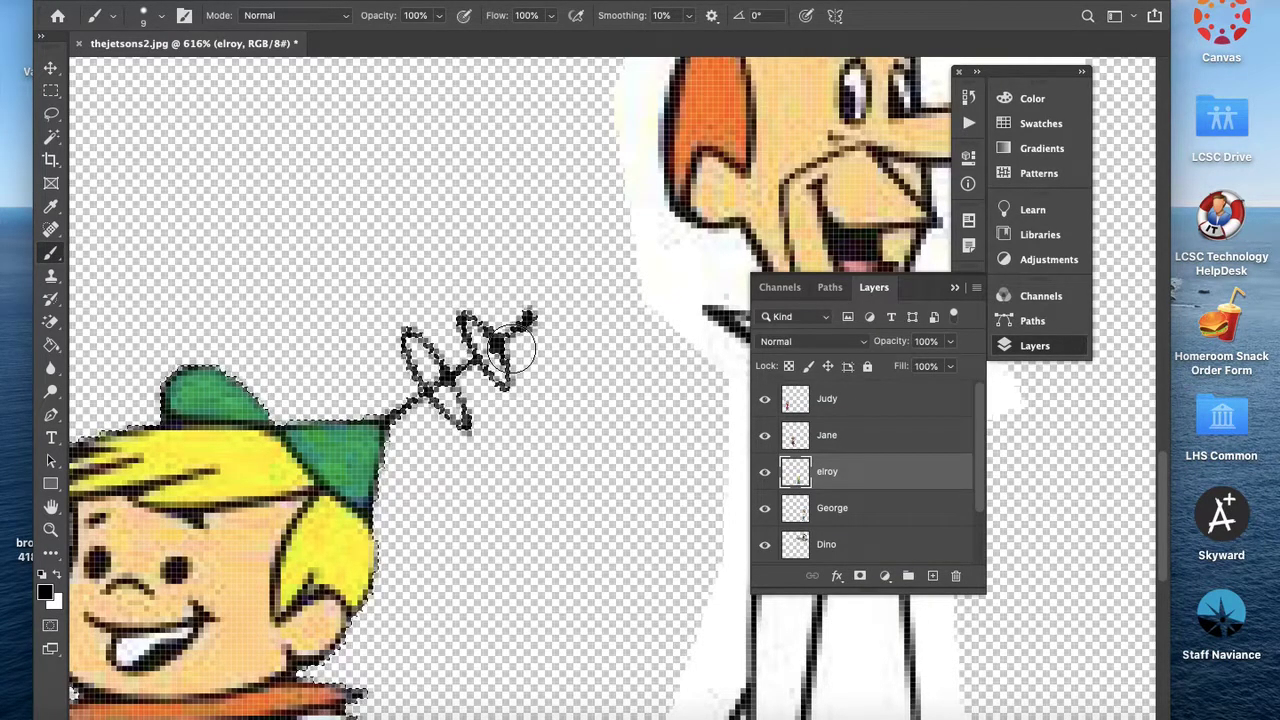
scroll(515, 352, "down", 3)
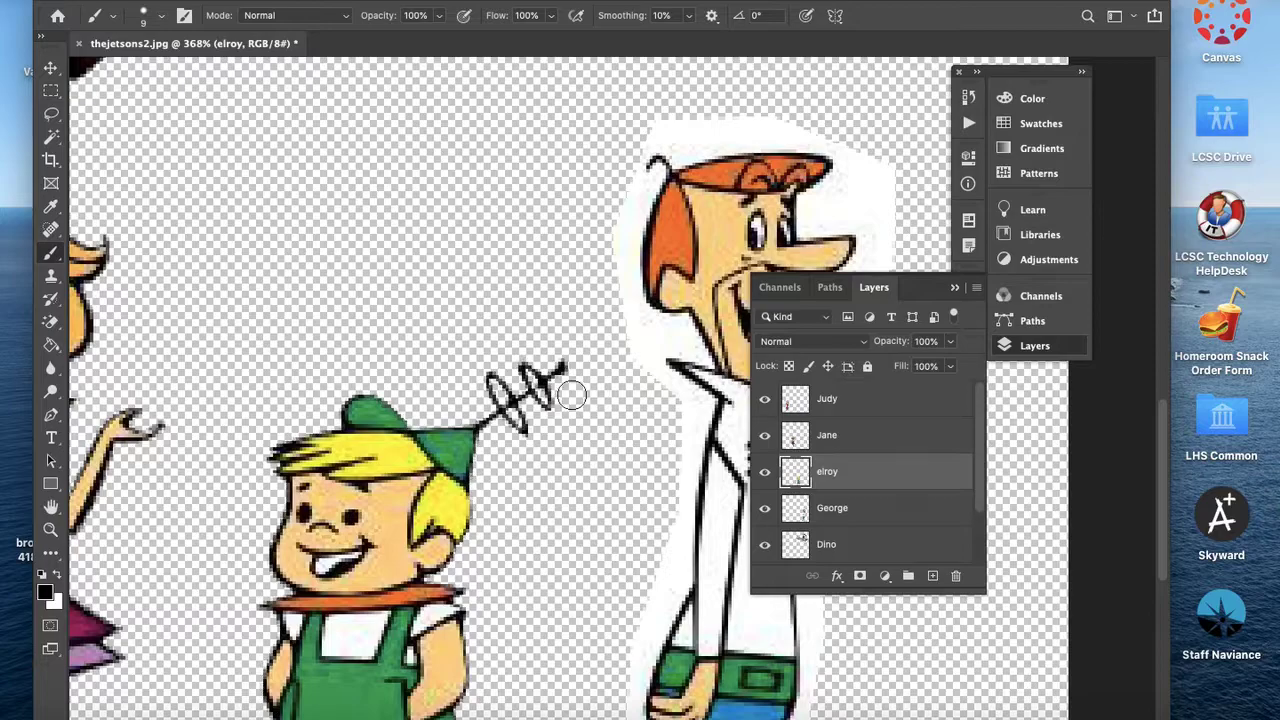
Step: Set the Brush size to 15 px
scroll(567, 450, "down", 2)
scroll(567, 450, "down", 1)
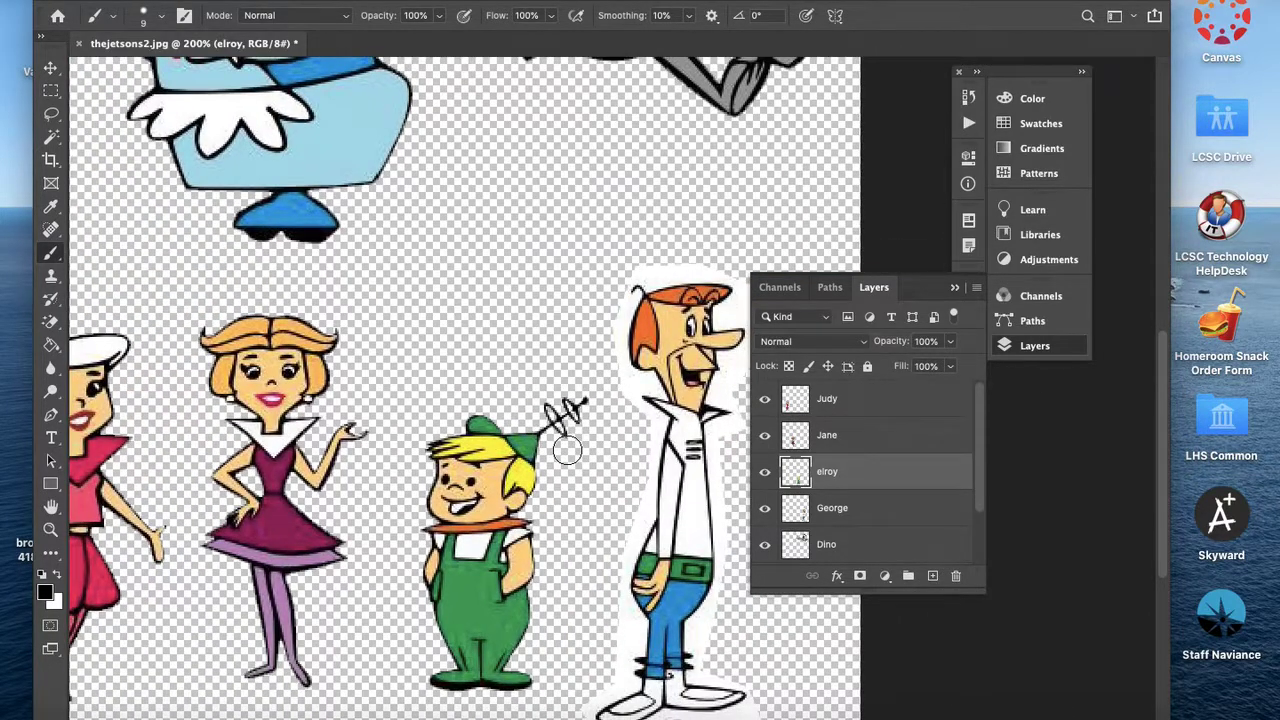
scroll(567, 450, "down", 1)
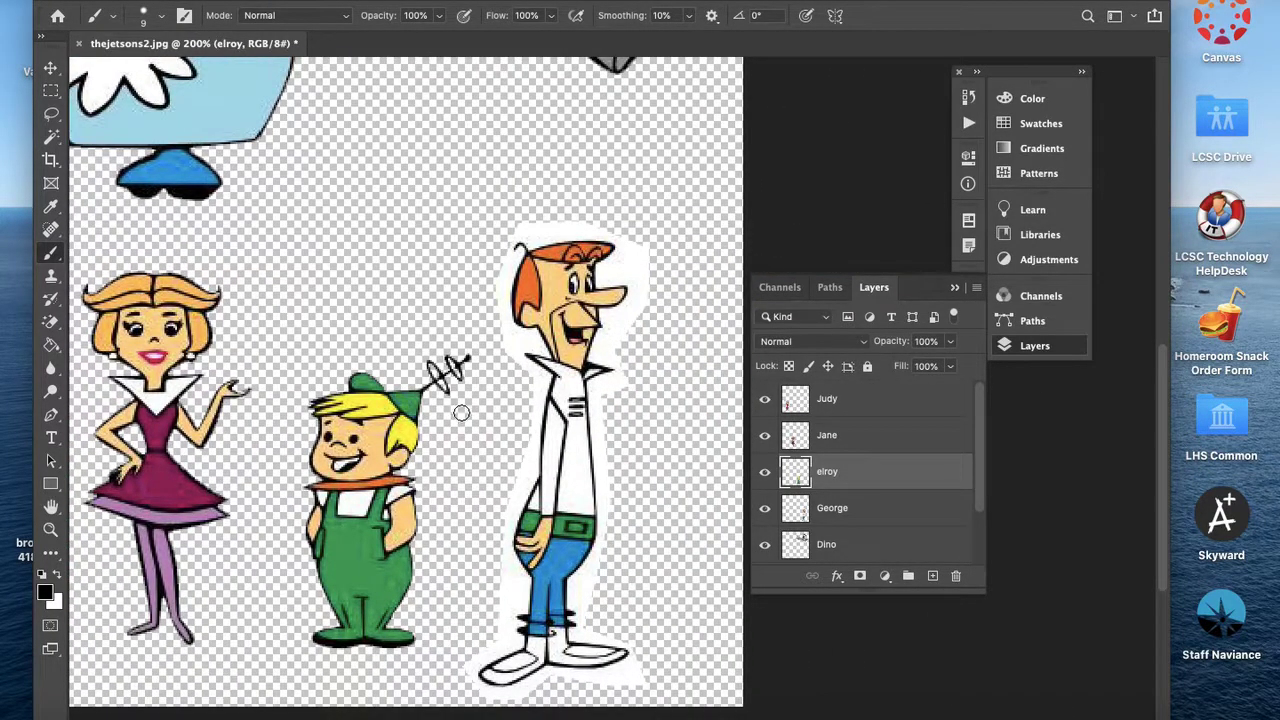
scroll(461, 412, "right", 3)
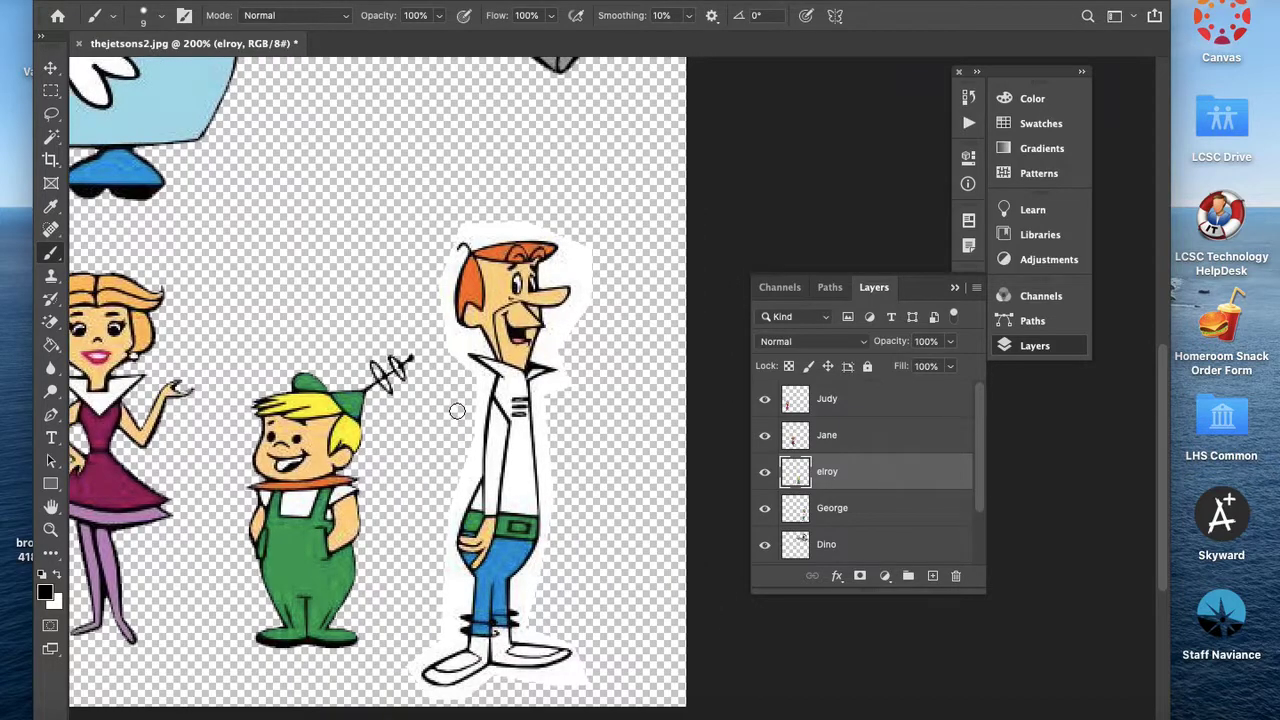
scroll(457, 411, "up", 2)
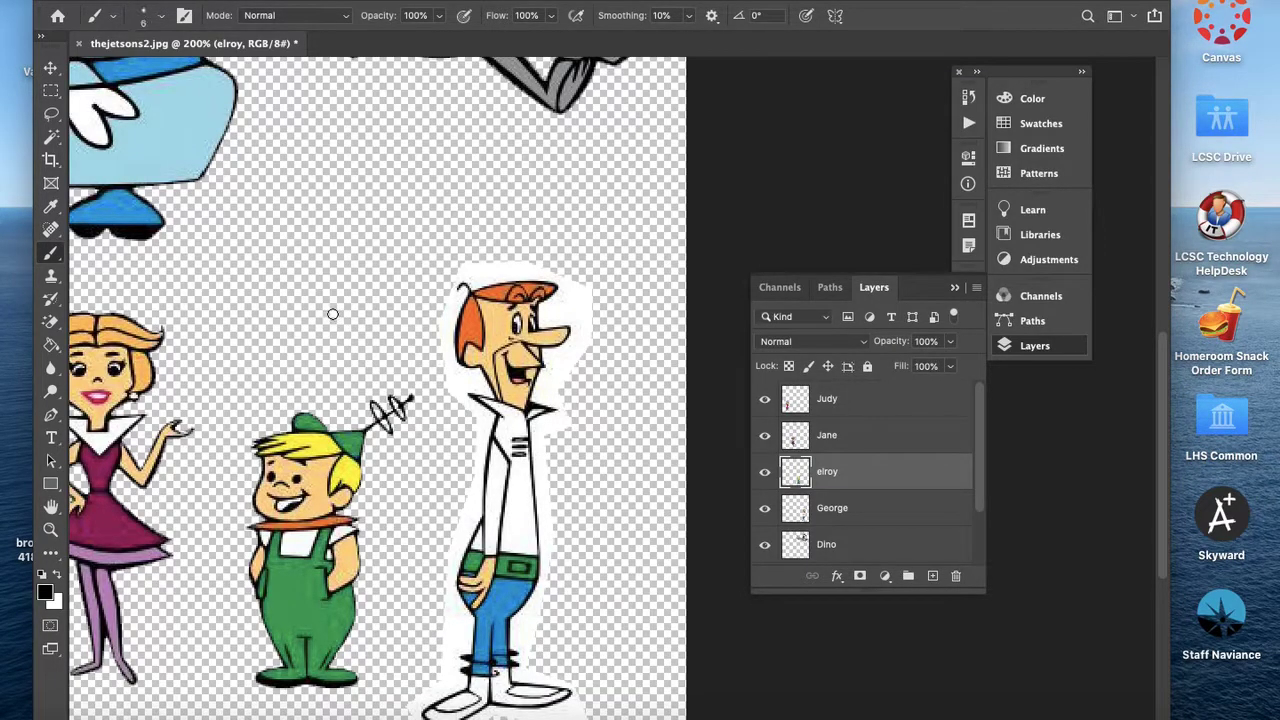
key("bracketright")
key("bracketright")
key("bracketright")
key("bracketright")
key("bracketright")
key("bracketright")
key("bracketright")
key("bracketleft")
key("bracketleft")
key("bracketleft")
key("bracketleft")
key("bracketleft")
key("bracketleft")
key("bracketright")
key("bracketright")
key("bracketright")
key("bracketright")
key("bracketright")
key("bracketleft")
key("bracketleft")
key("bracketright")
key("bracketright")
key("bracketleft")
key("bracketleft")
key("bracketleft")
key("bracketright")
key("bracketright")
key("bracketright")
key("bracketright")
key("bracketright")
key("bracketleft")
key("bracketleft")
key("bracketleft")
key("bracketleft")
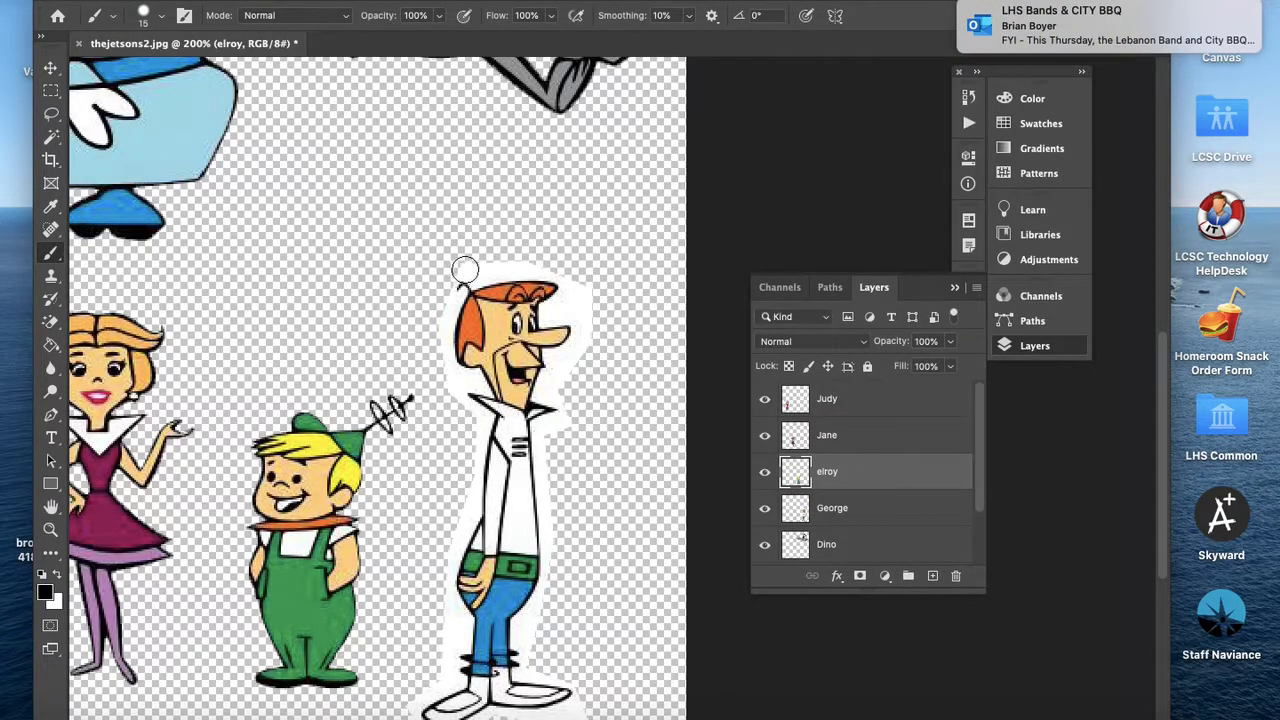
Step: Set the Magic Wand tolerance to 32 and select the white surrounding the man on the George layer
left_click(51, 136)
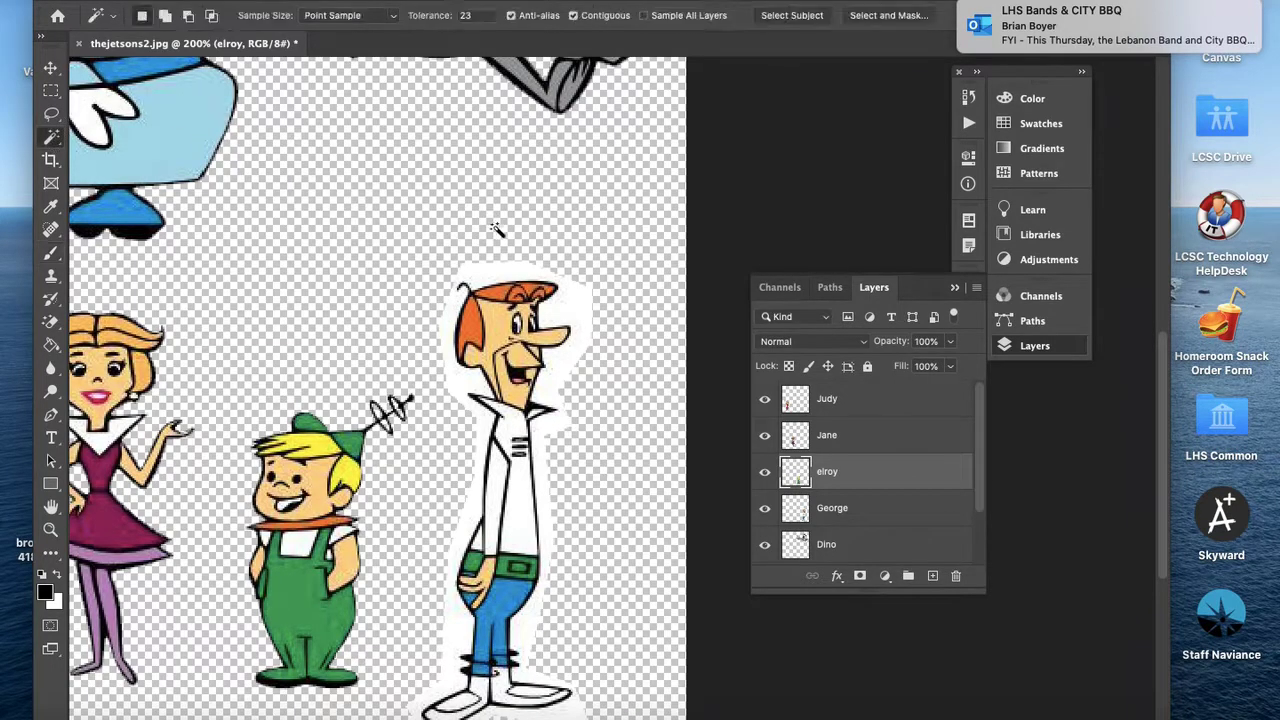
left_click(487, 275)
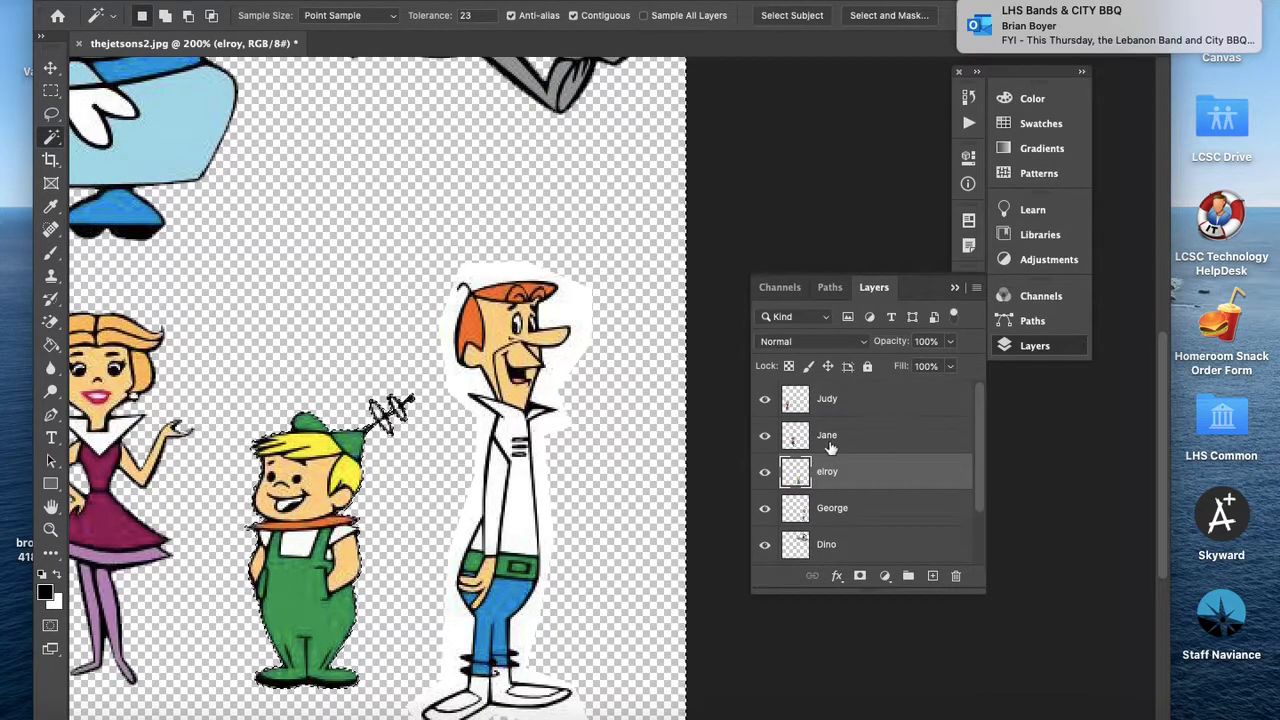
left_click(840, 510)
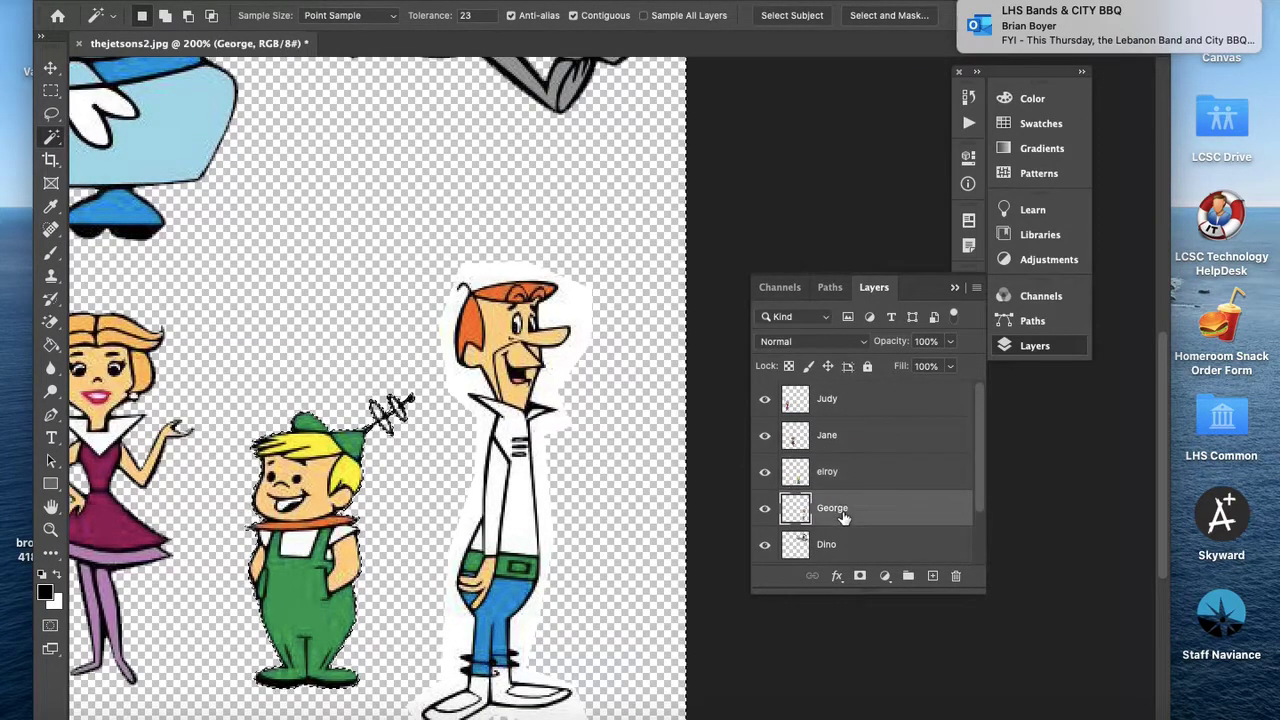
left_click(573, 303)
scroll(583, 312, "up", 1)
scroll(583, 312, "up", 3)
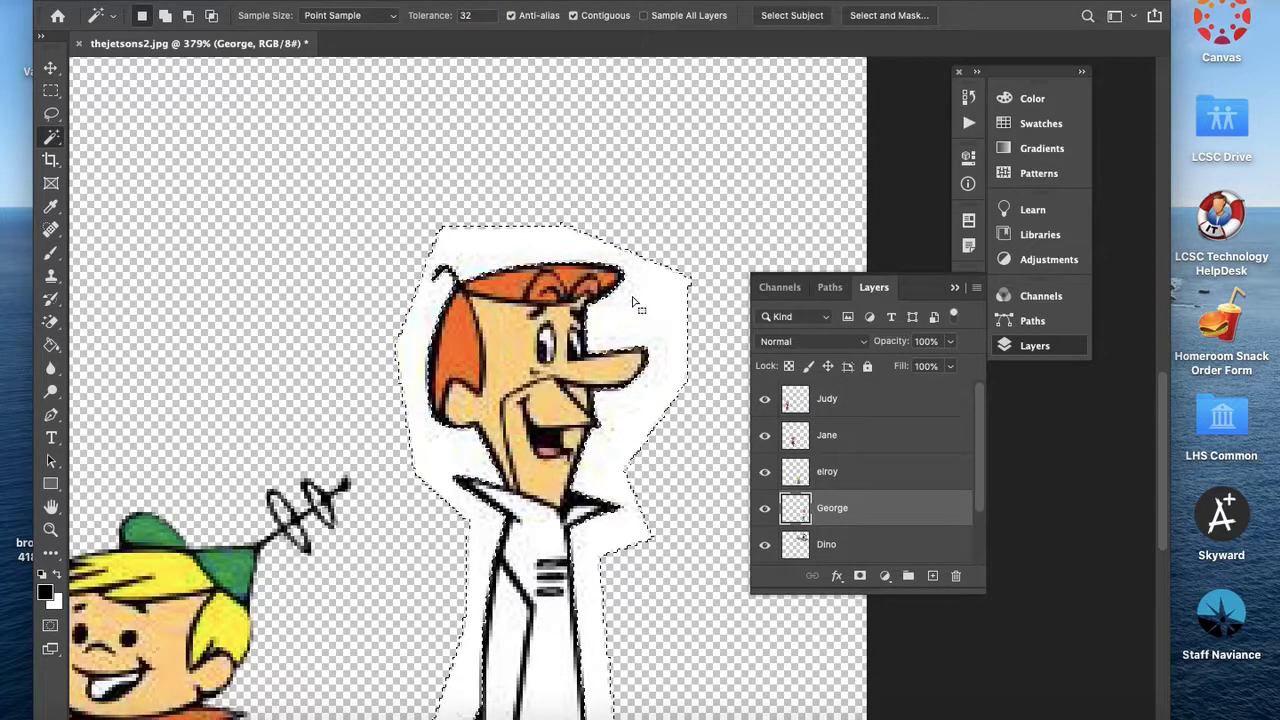
scroll(632, 305, "down", 5)
scroll(636, 297, "right", 3)
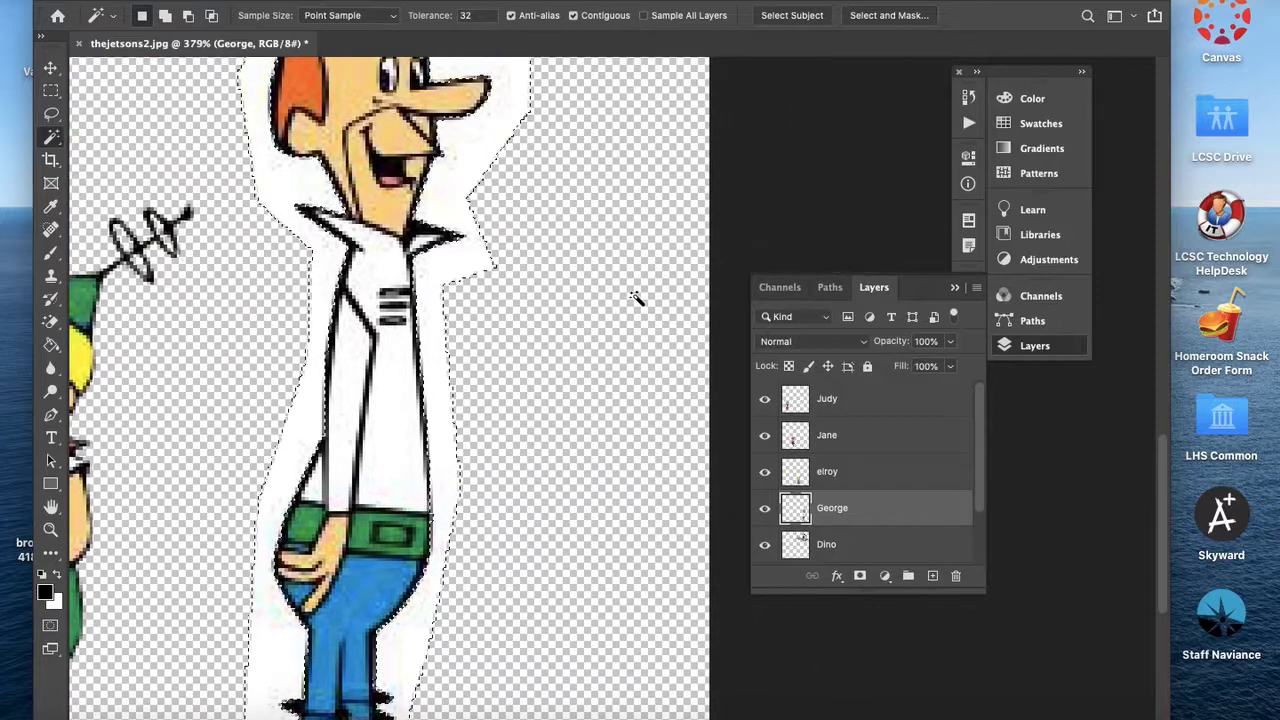
Step: Delete the selected white around the man on the George layer and clear the selection
key("Delete")
scroll(635, 298, "up", 4)
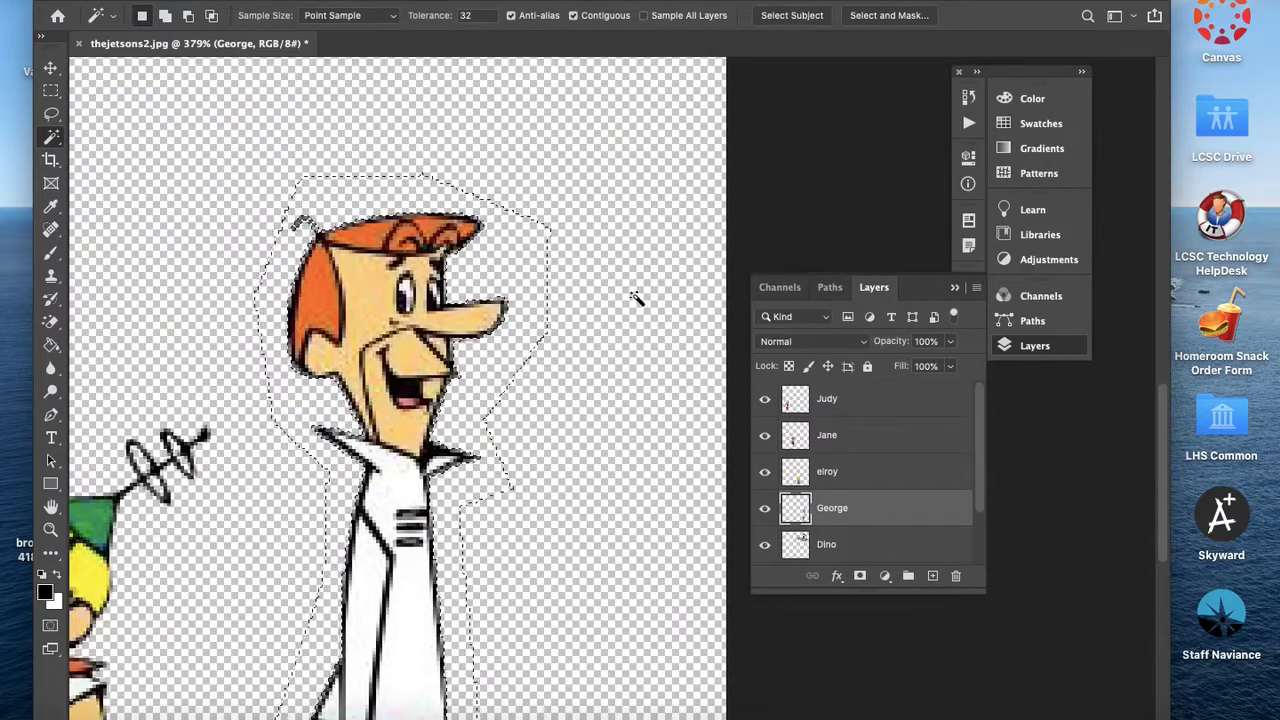
key("super+d")
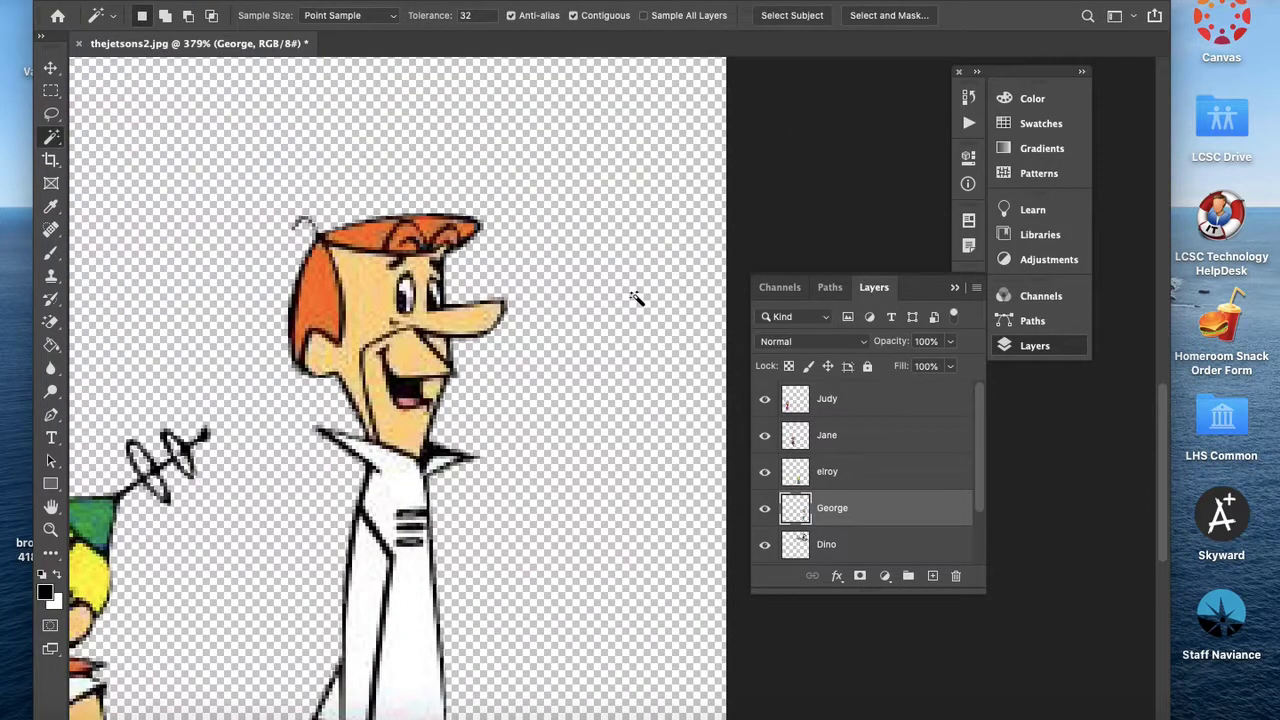
Step: Load the George layer's pixels as a selection, darken his faded hair curl with the black 15 px Brush, and clear the selection
scroll(634, 298, "left", 3)
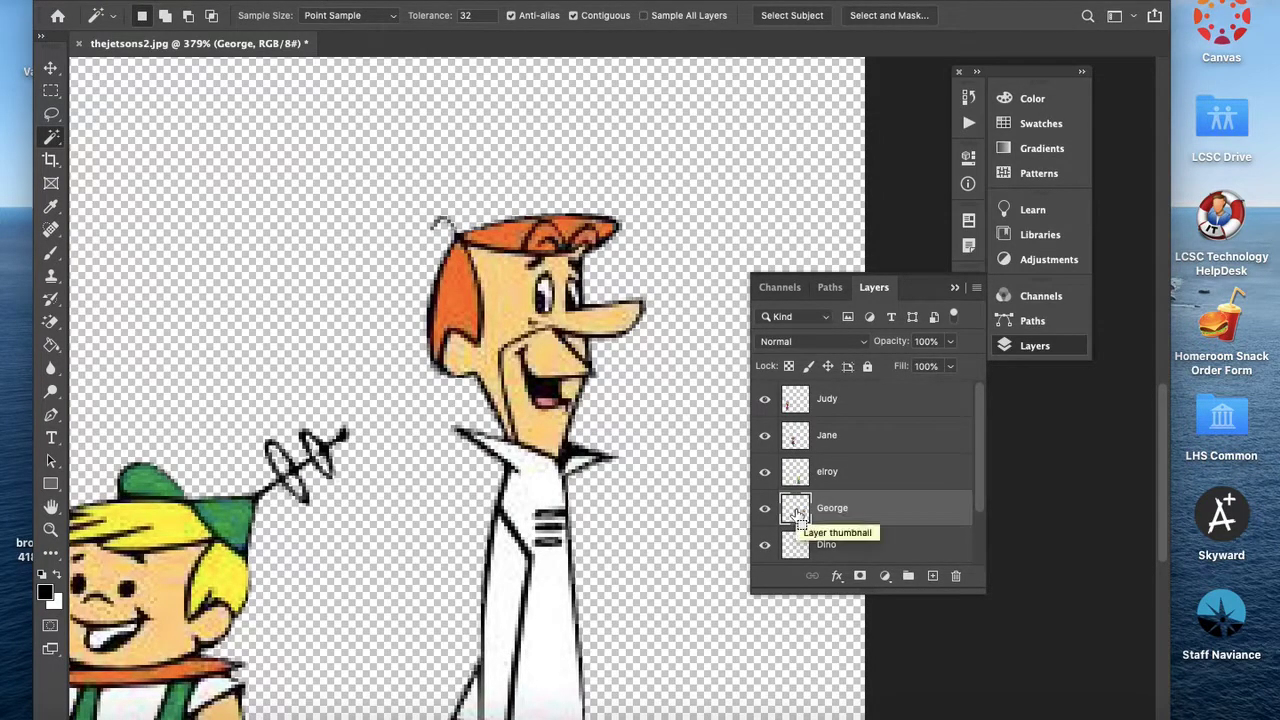
left_click(796, 512, "super")
scroll(475, 216, "up", 5)
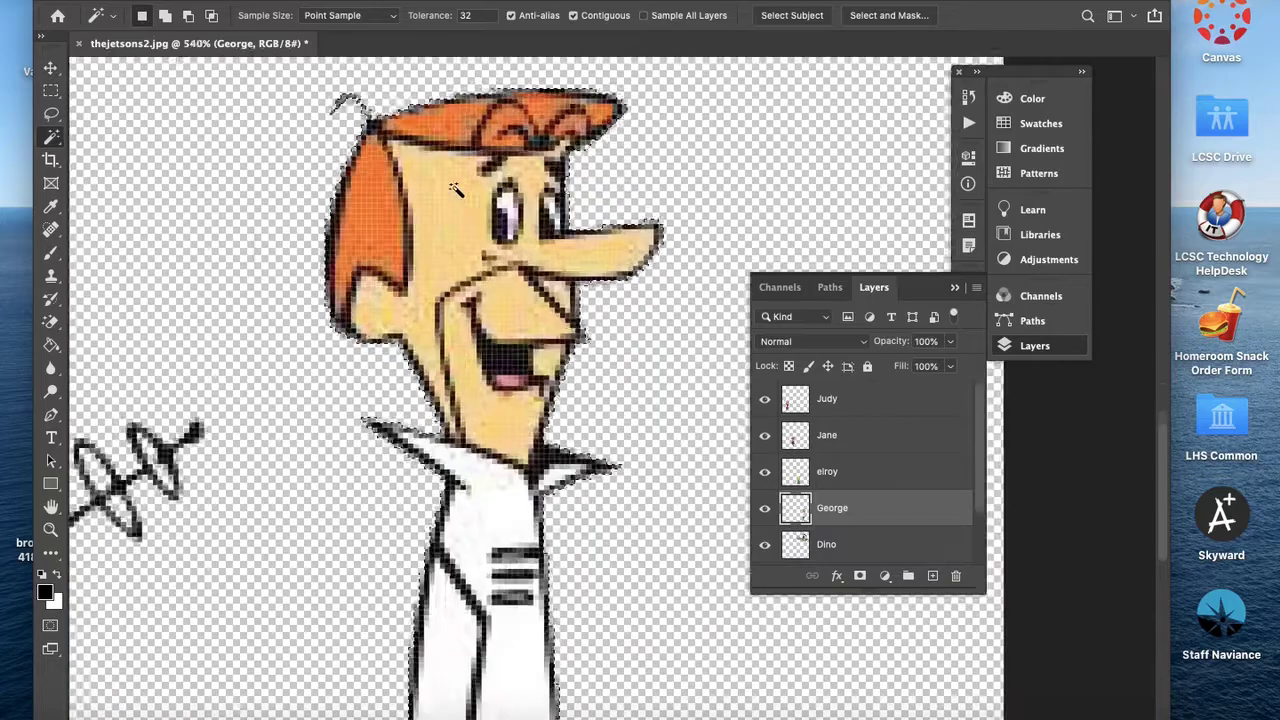
scroll(475, 216, "up", 5)
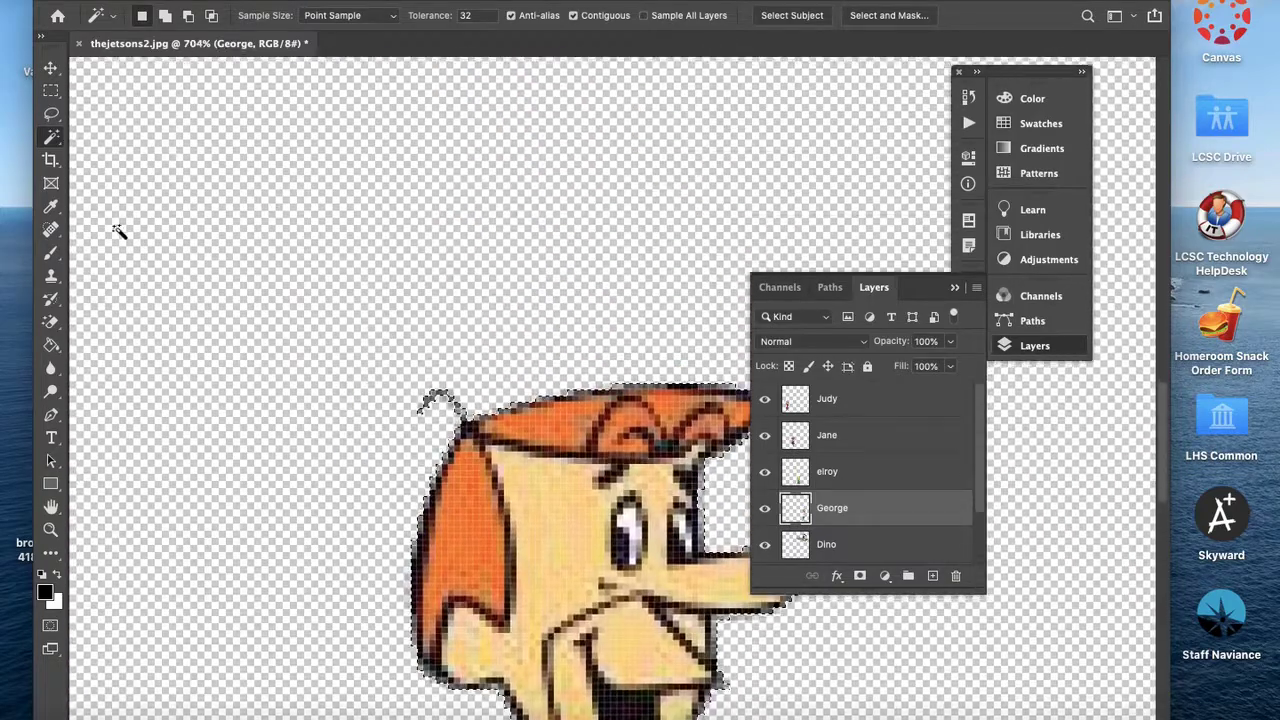
left_click(51, 252)
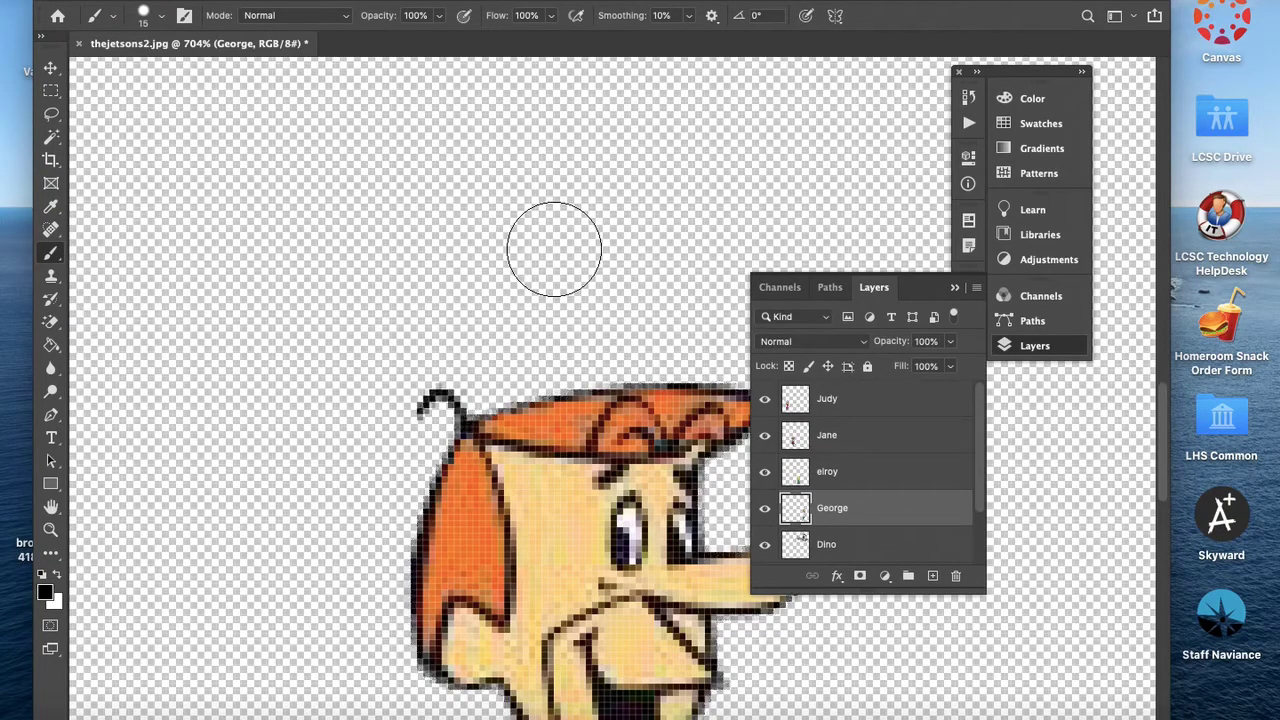
Step: Switch to the Move tool, collapse the layer list, and inspect the cut-out characters across the whole canvas
scroll(554, 249, "down", 10)
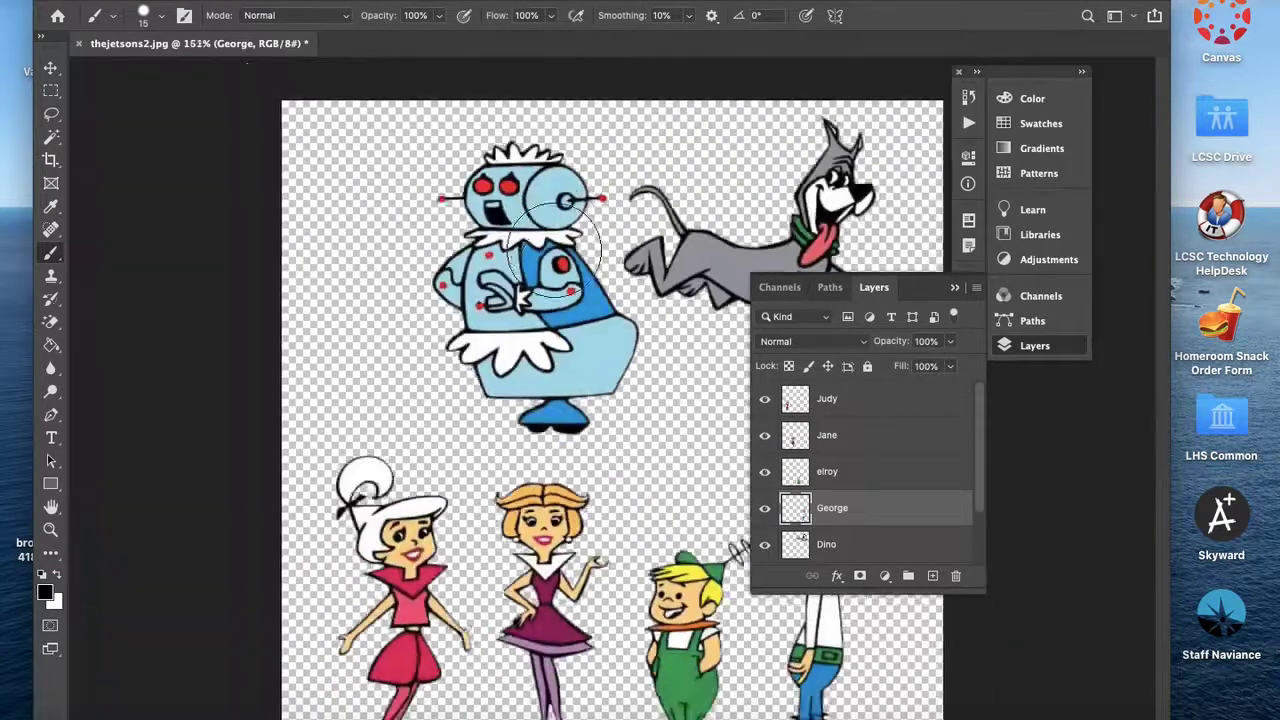
scroll(554, 250, "up", 1)
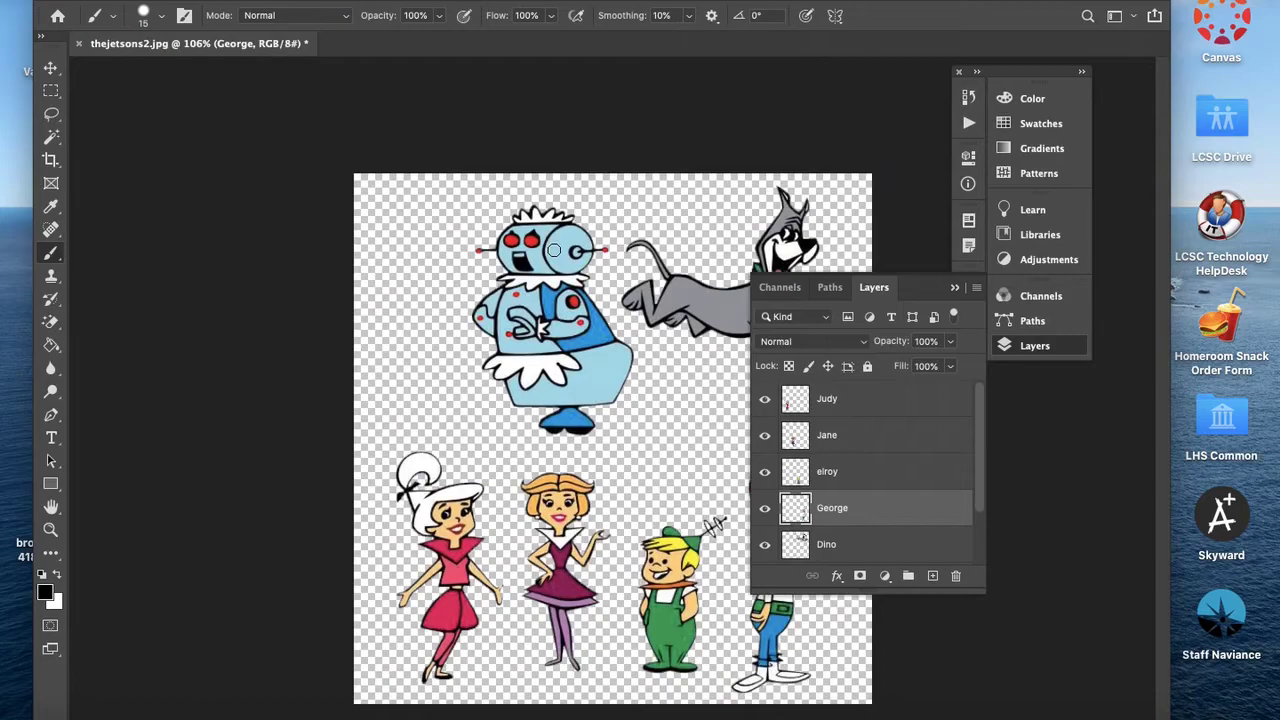
left_click(51, 69)
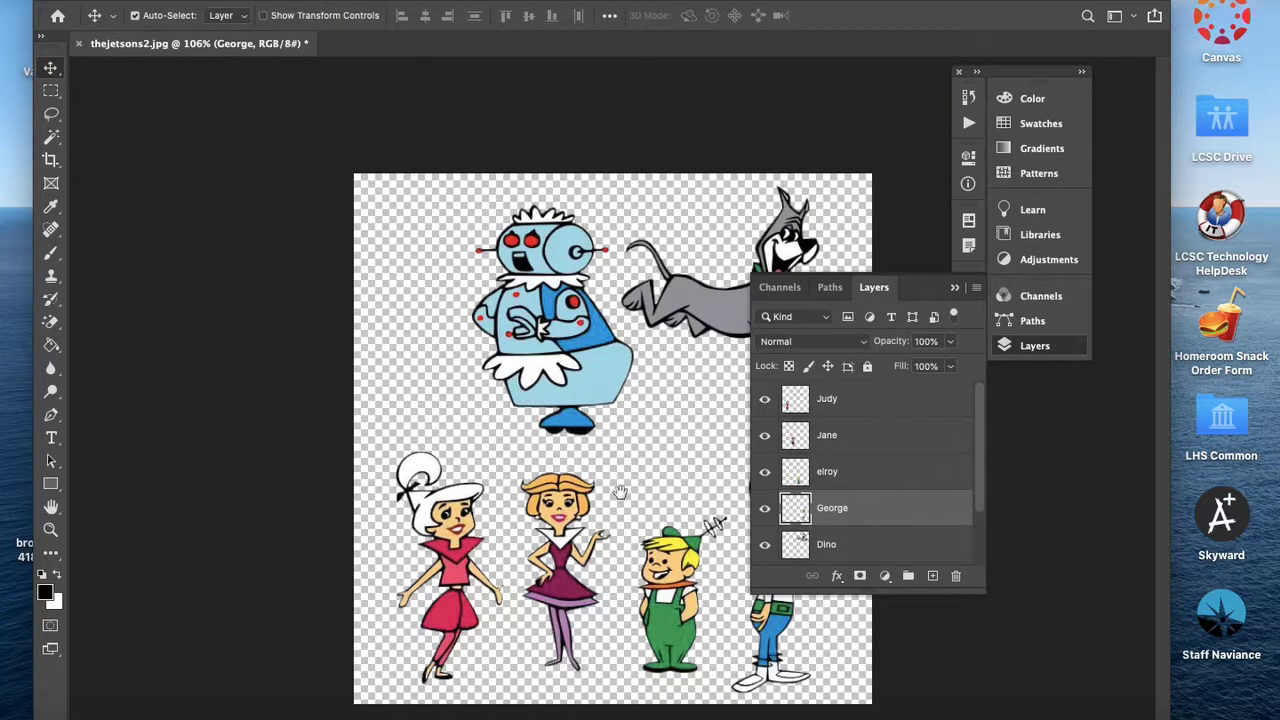
left_click(951, 290)
scroll(733, 560, "up", 2)
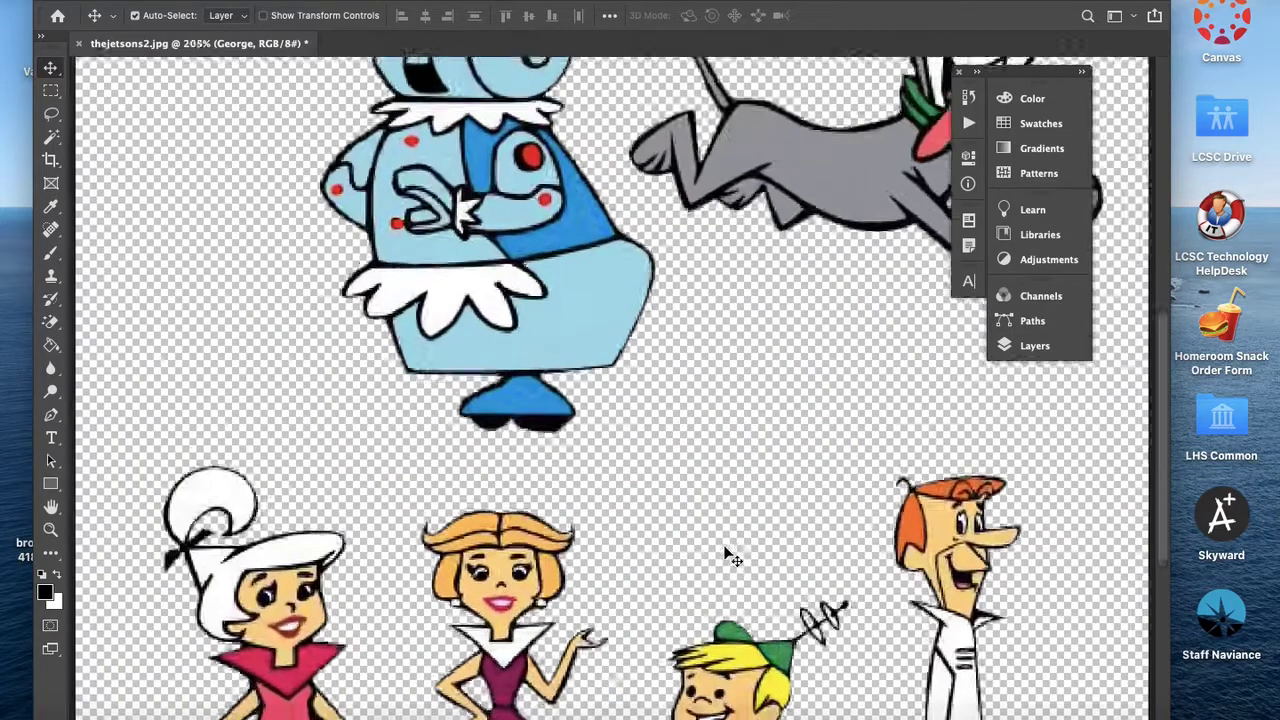
scroll(733, 560, "down", 3)
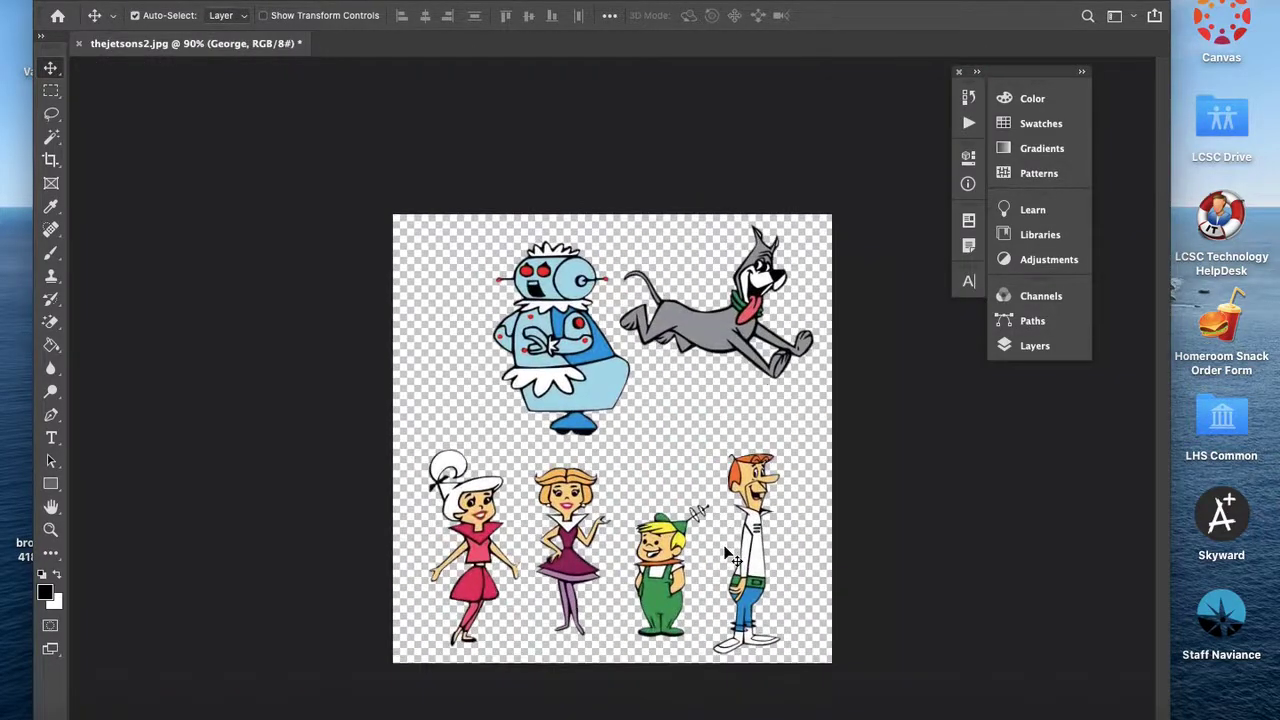